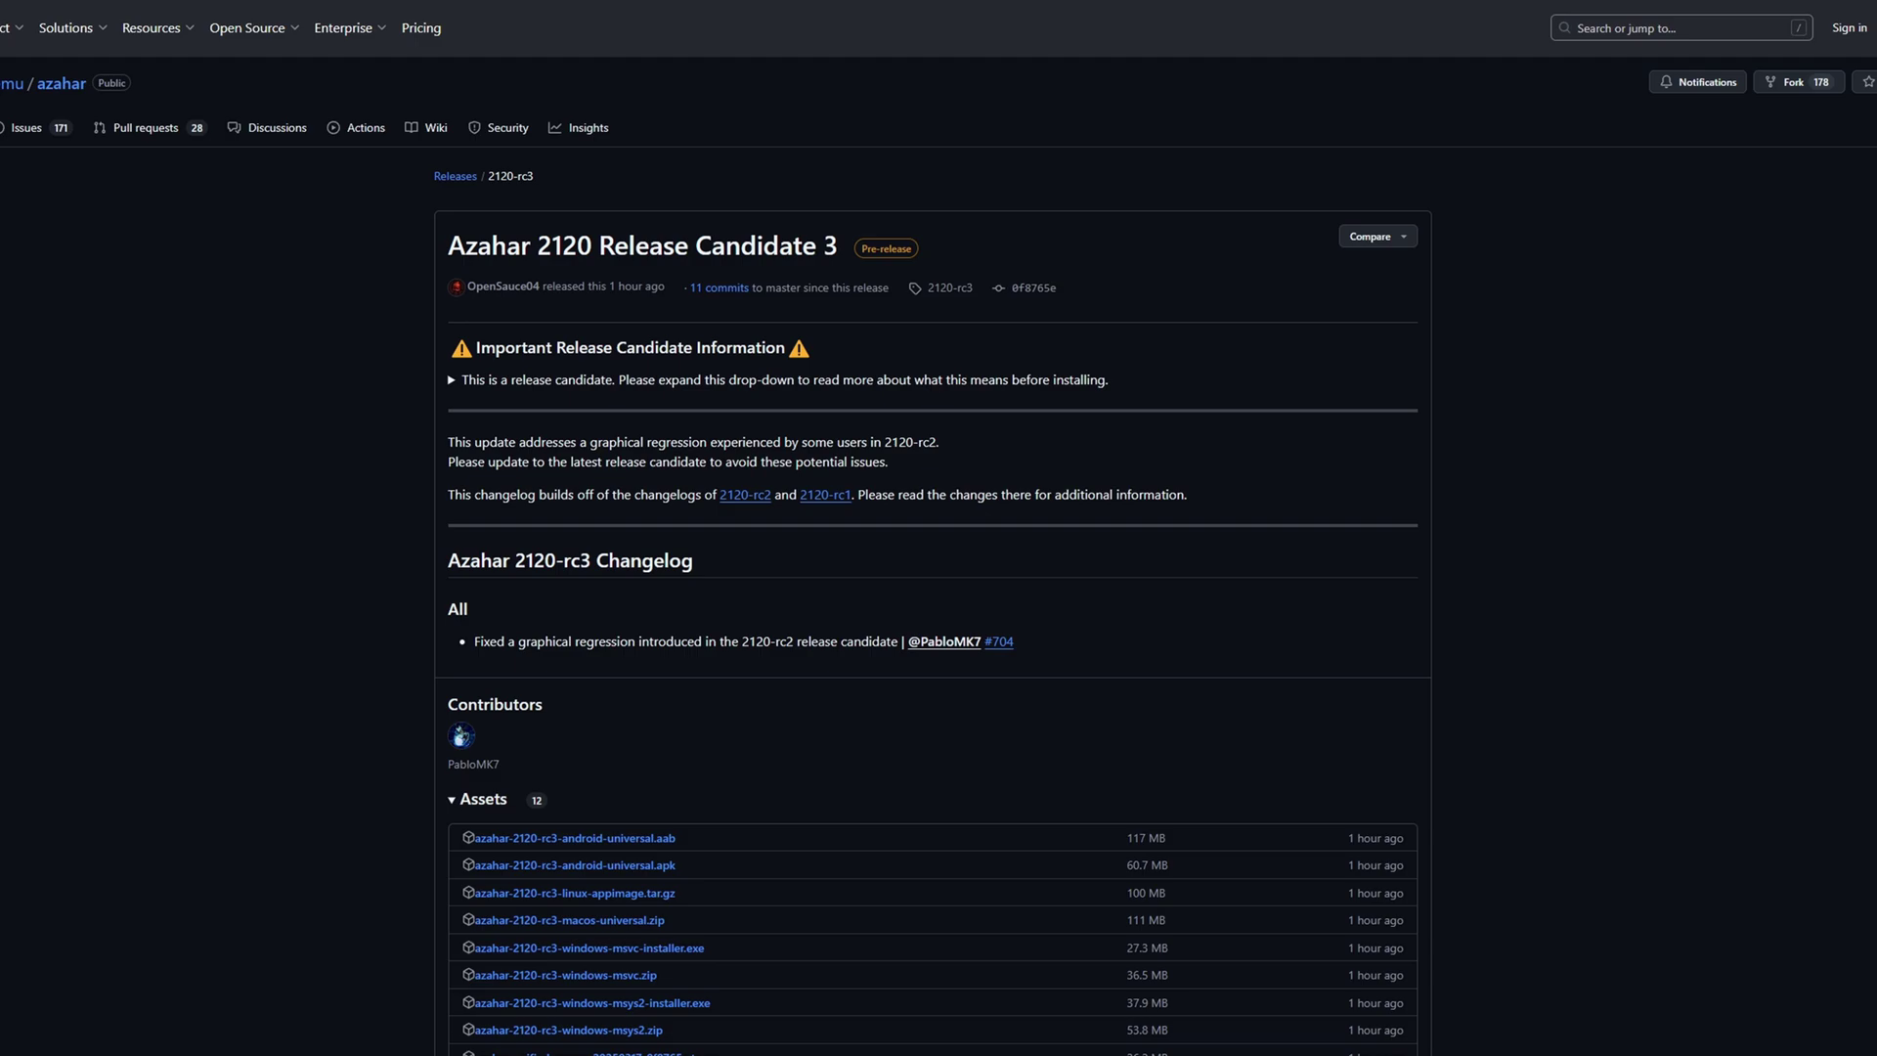
- Download azahar-2120-rc3-windows-msvc.zip from the release's assets
scroll(938, 528, "down", 3)
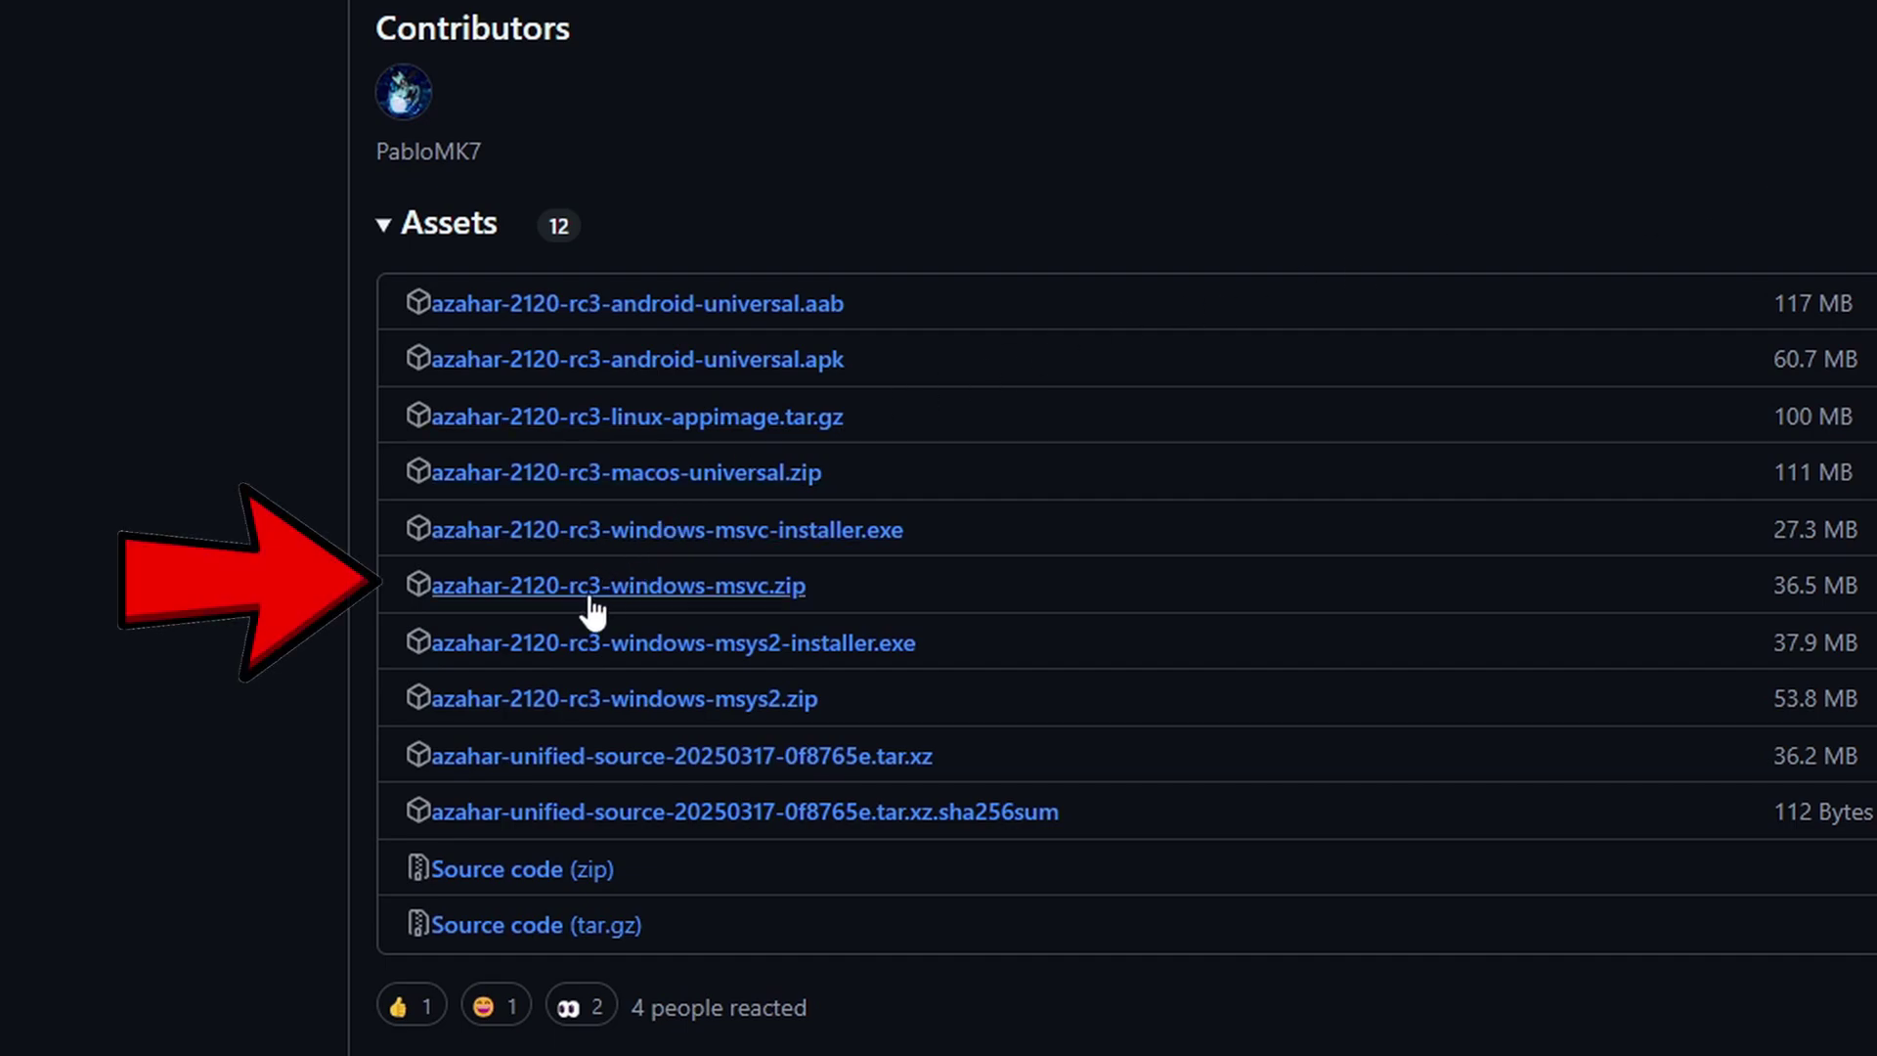
left_click(593, 599)
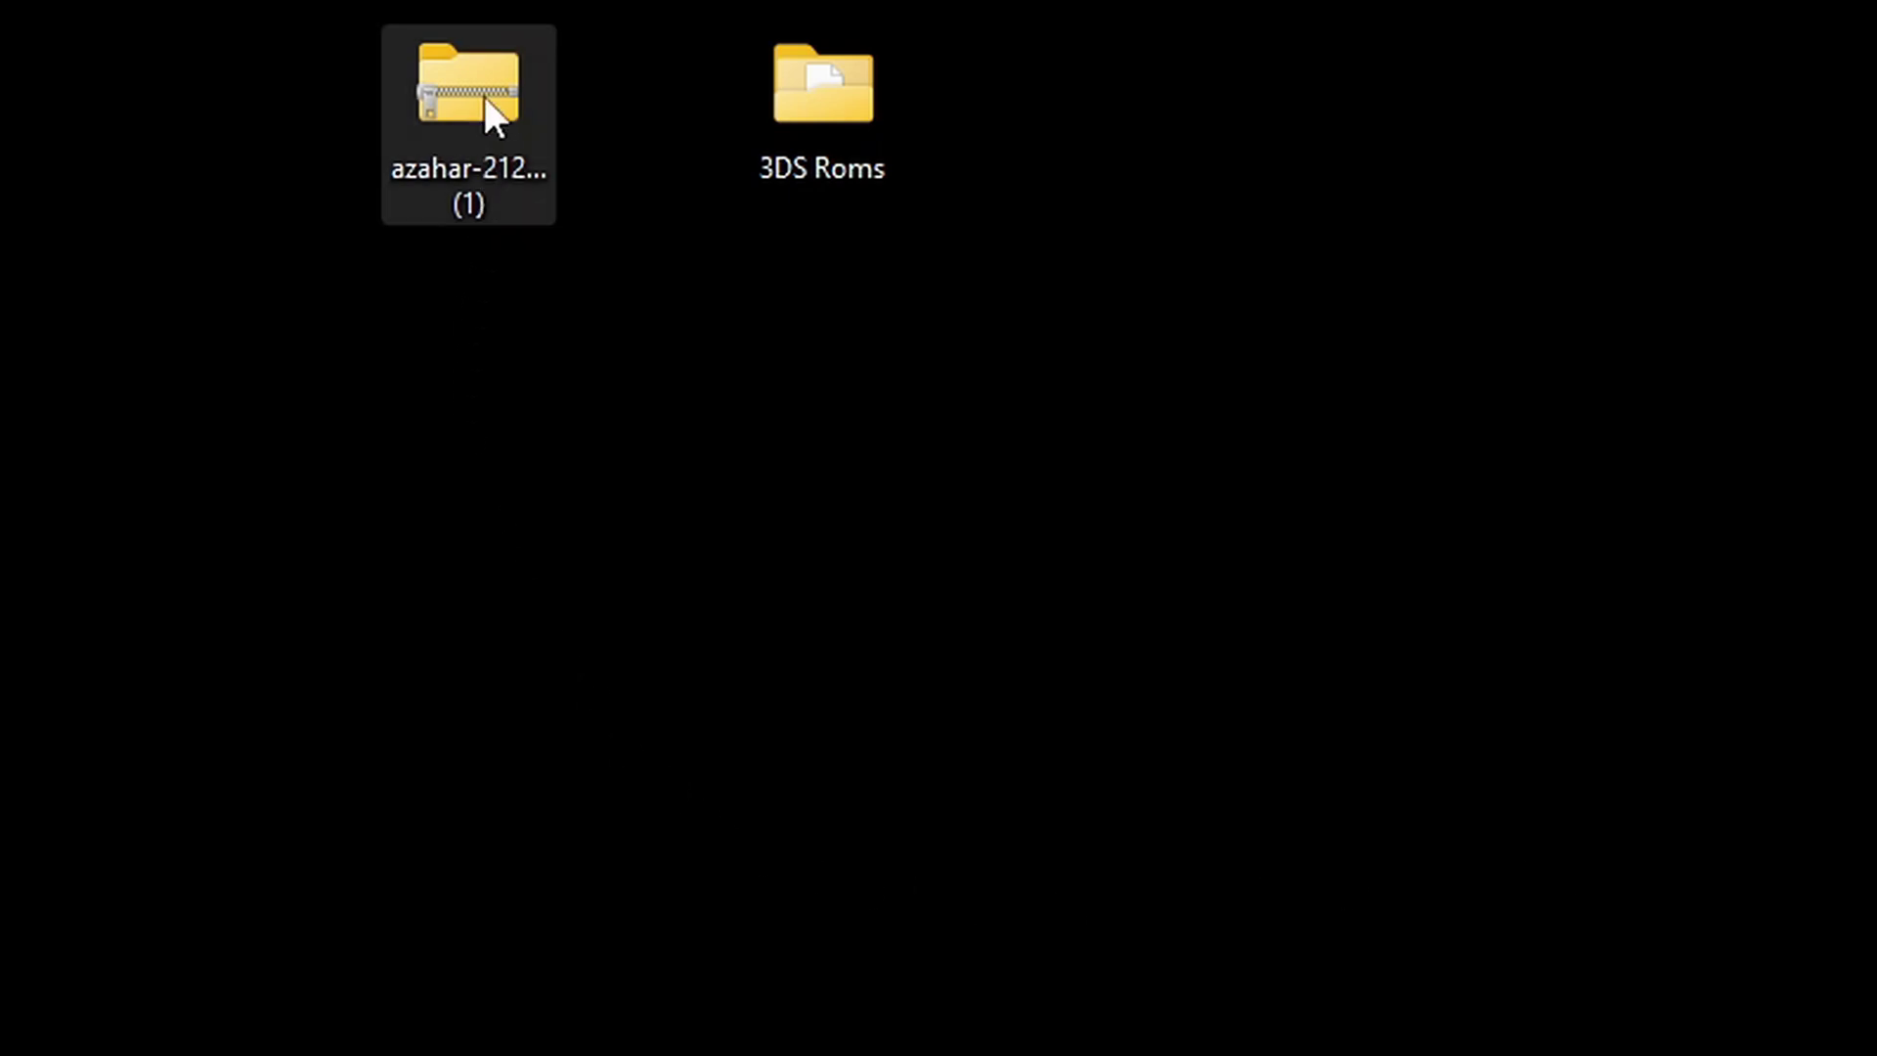
- Extract the downloaded Azahar archive on the desktop into its own folder with 7-Zip, and delete the archive
right_click(473, 96)
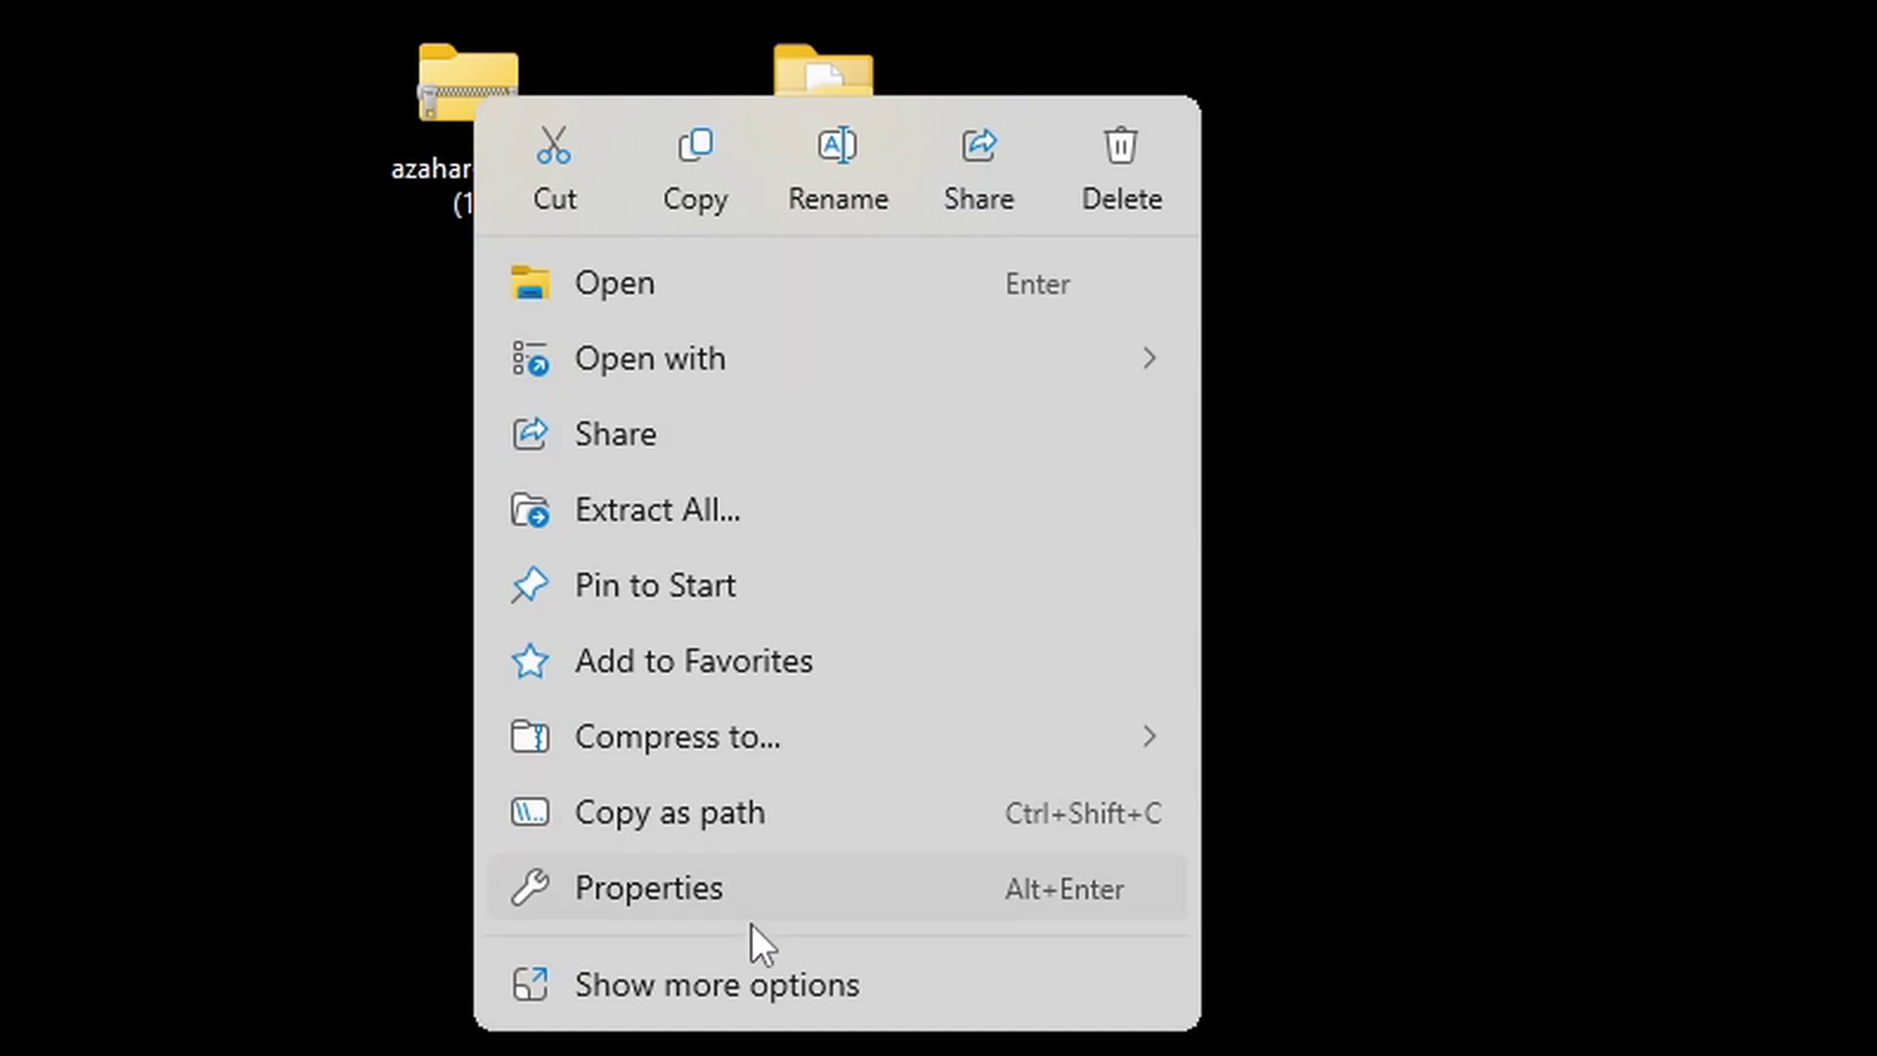
left_click(751, 980)
mouse_move(594, 315)
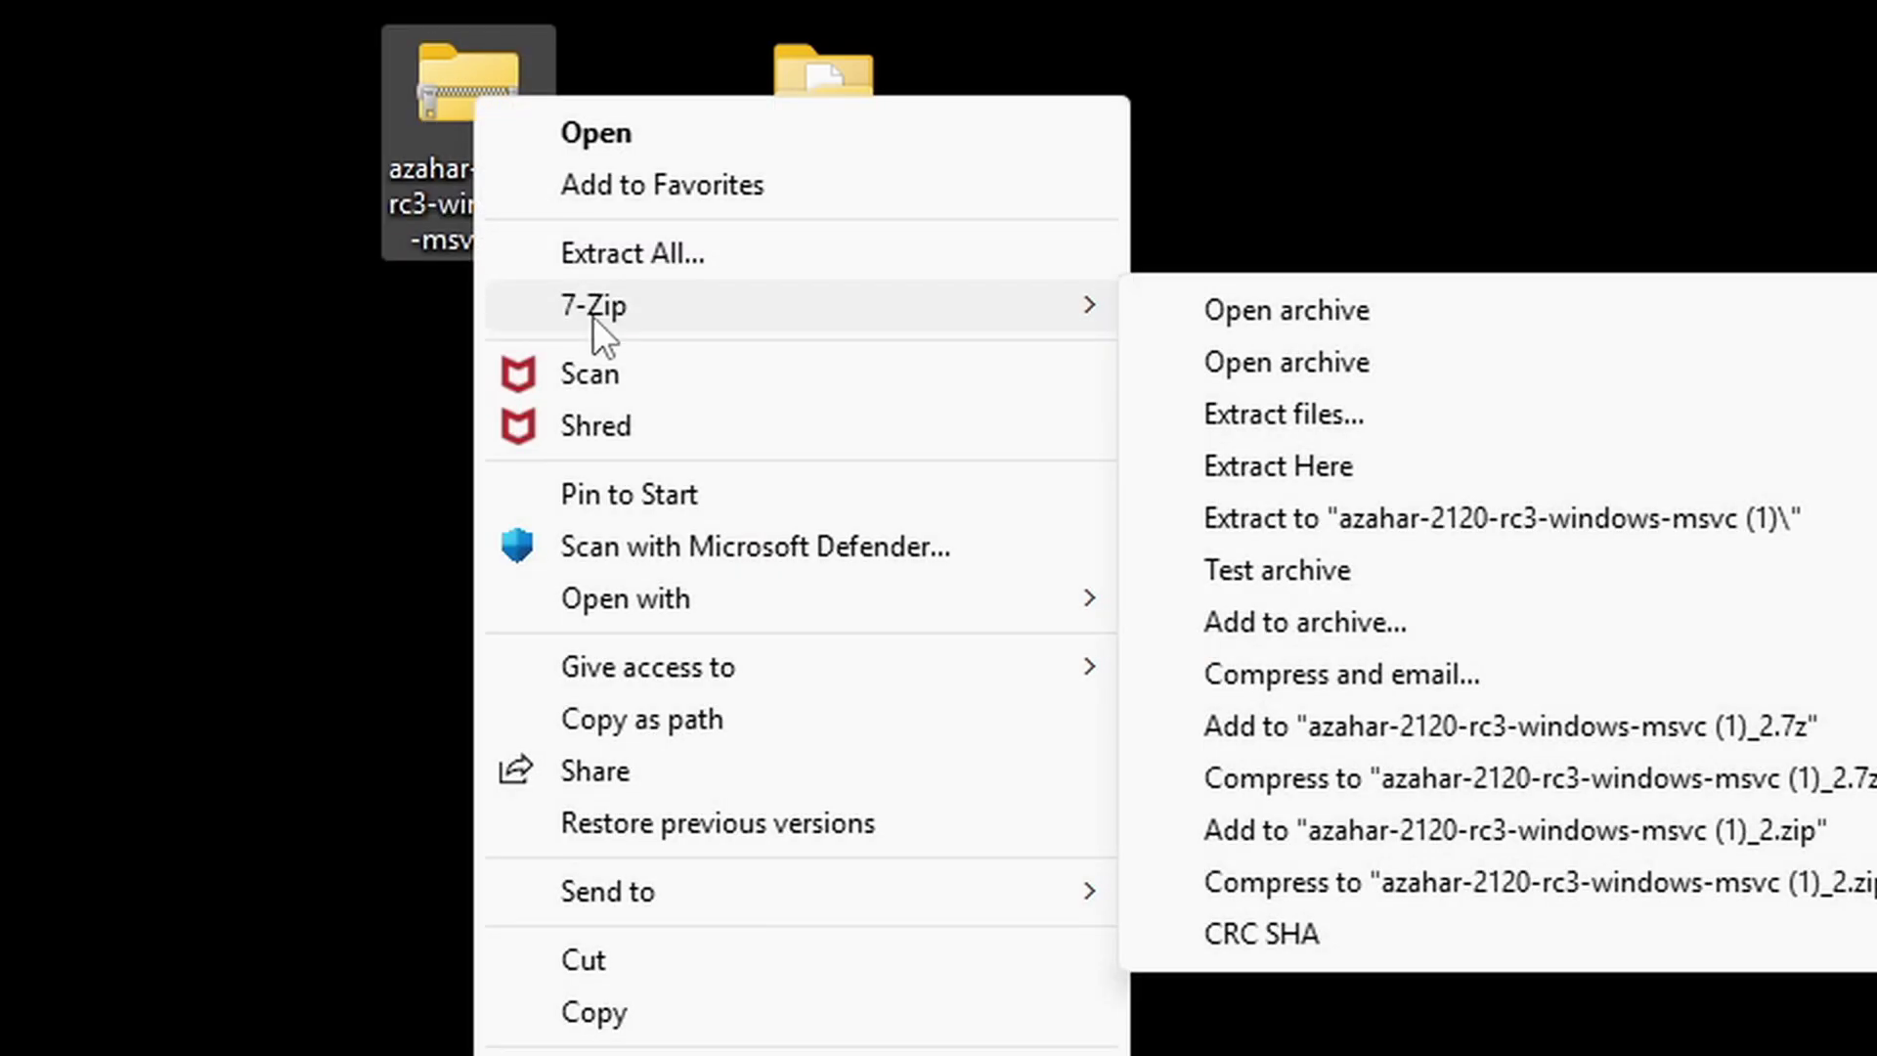
left_click(1535, 517)
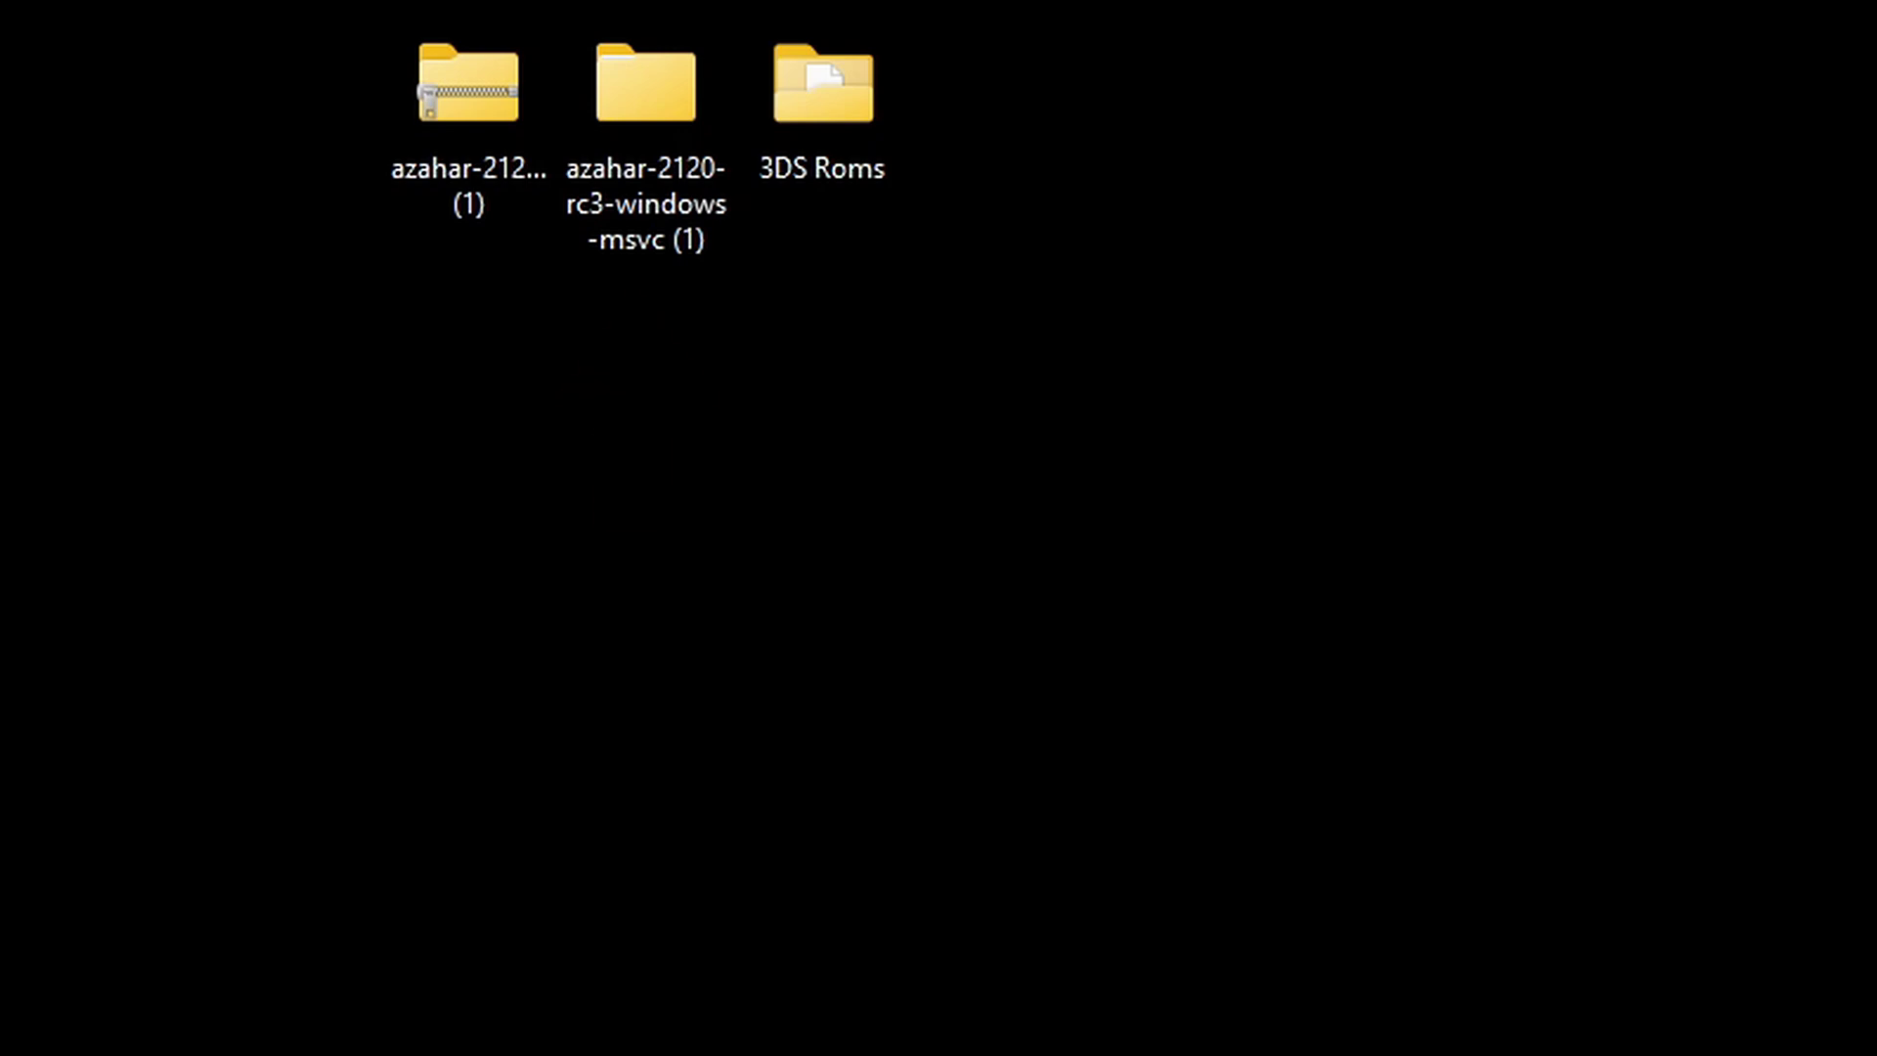
right_click(462, 97)
left_click(1116, 164)
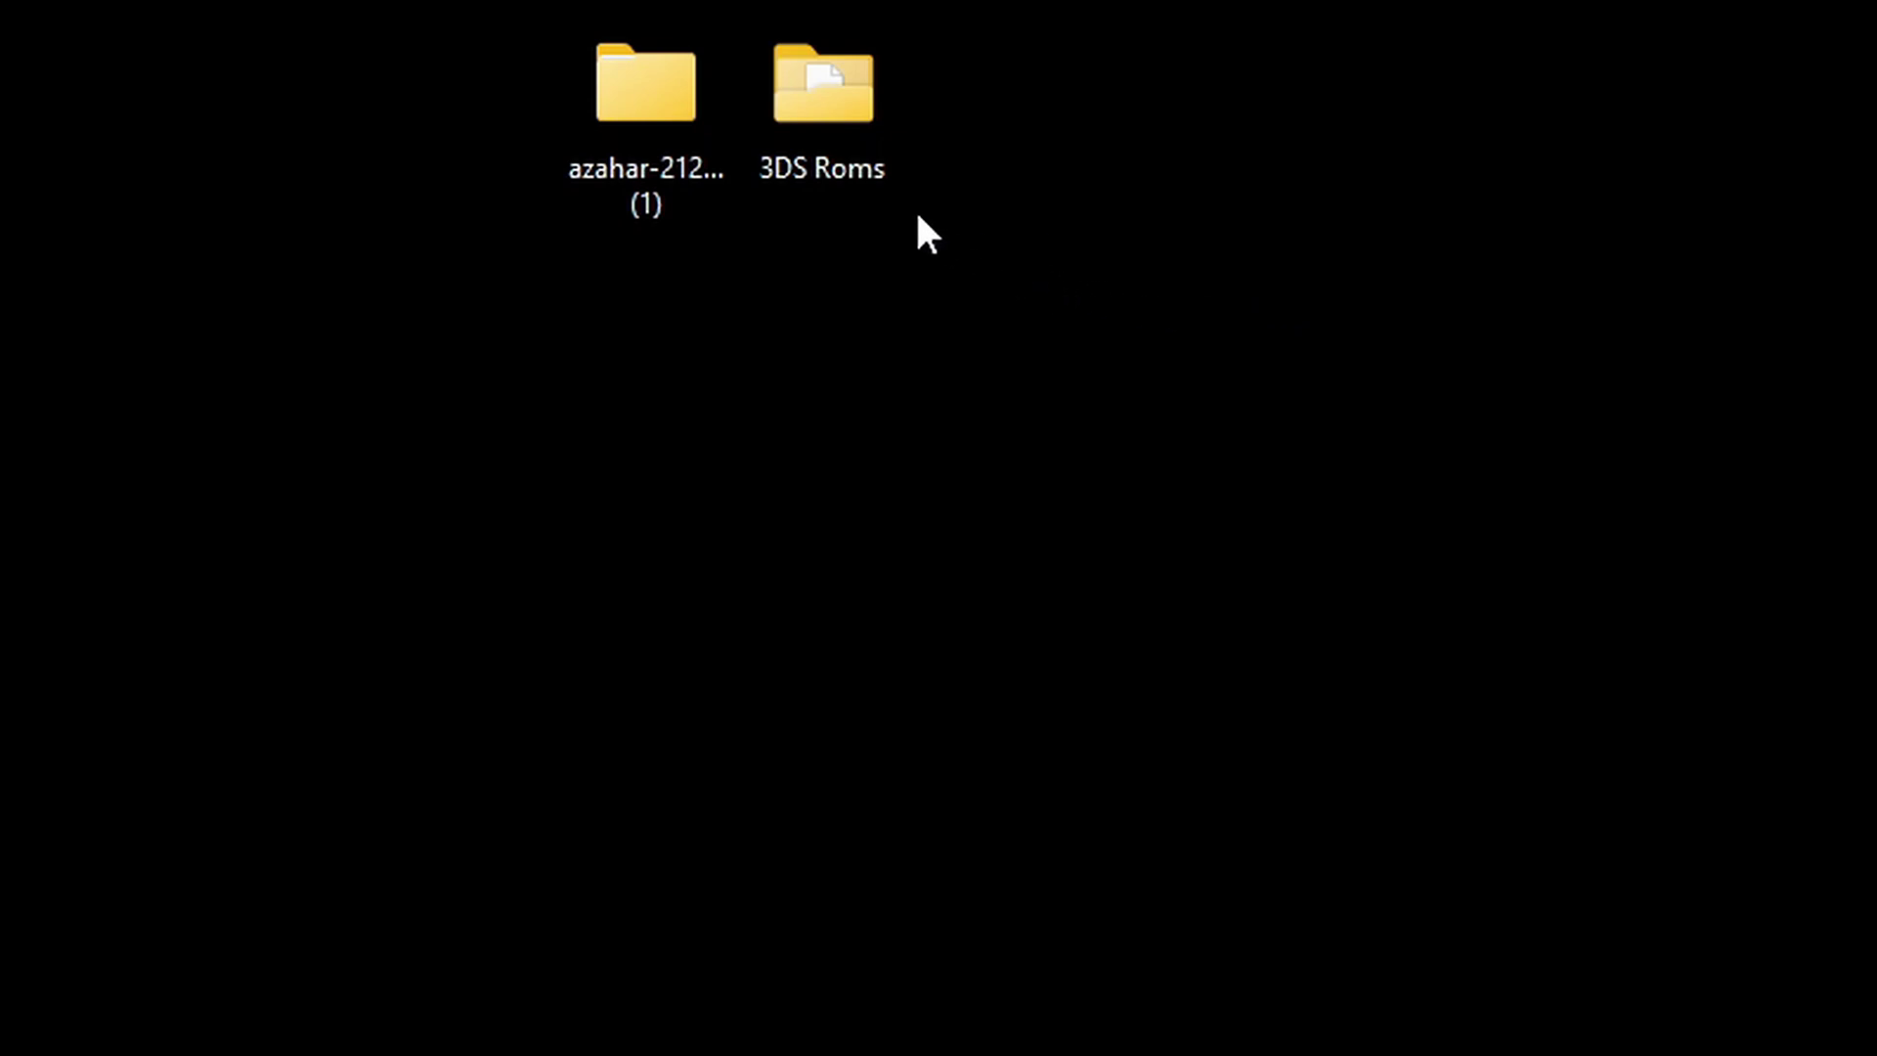
- Open the 3DS Roms folder and check the file properties of the Metal Gear Solid 3D - Snake Eater ROM
double_click(850, 74)
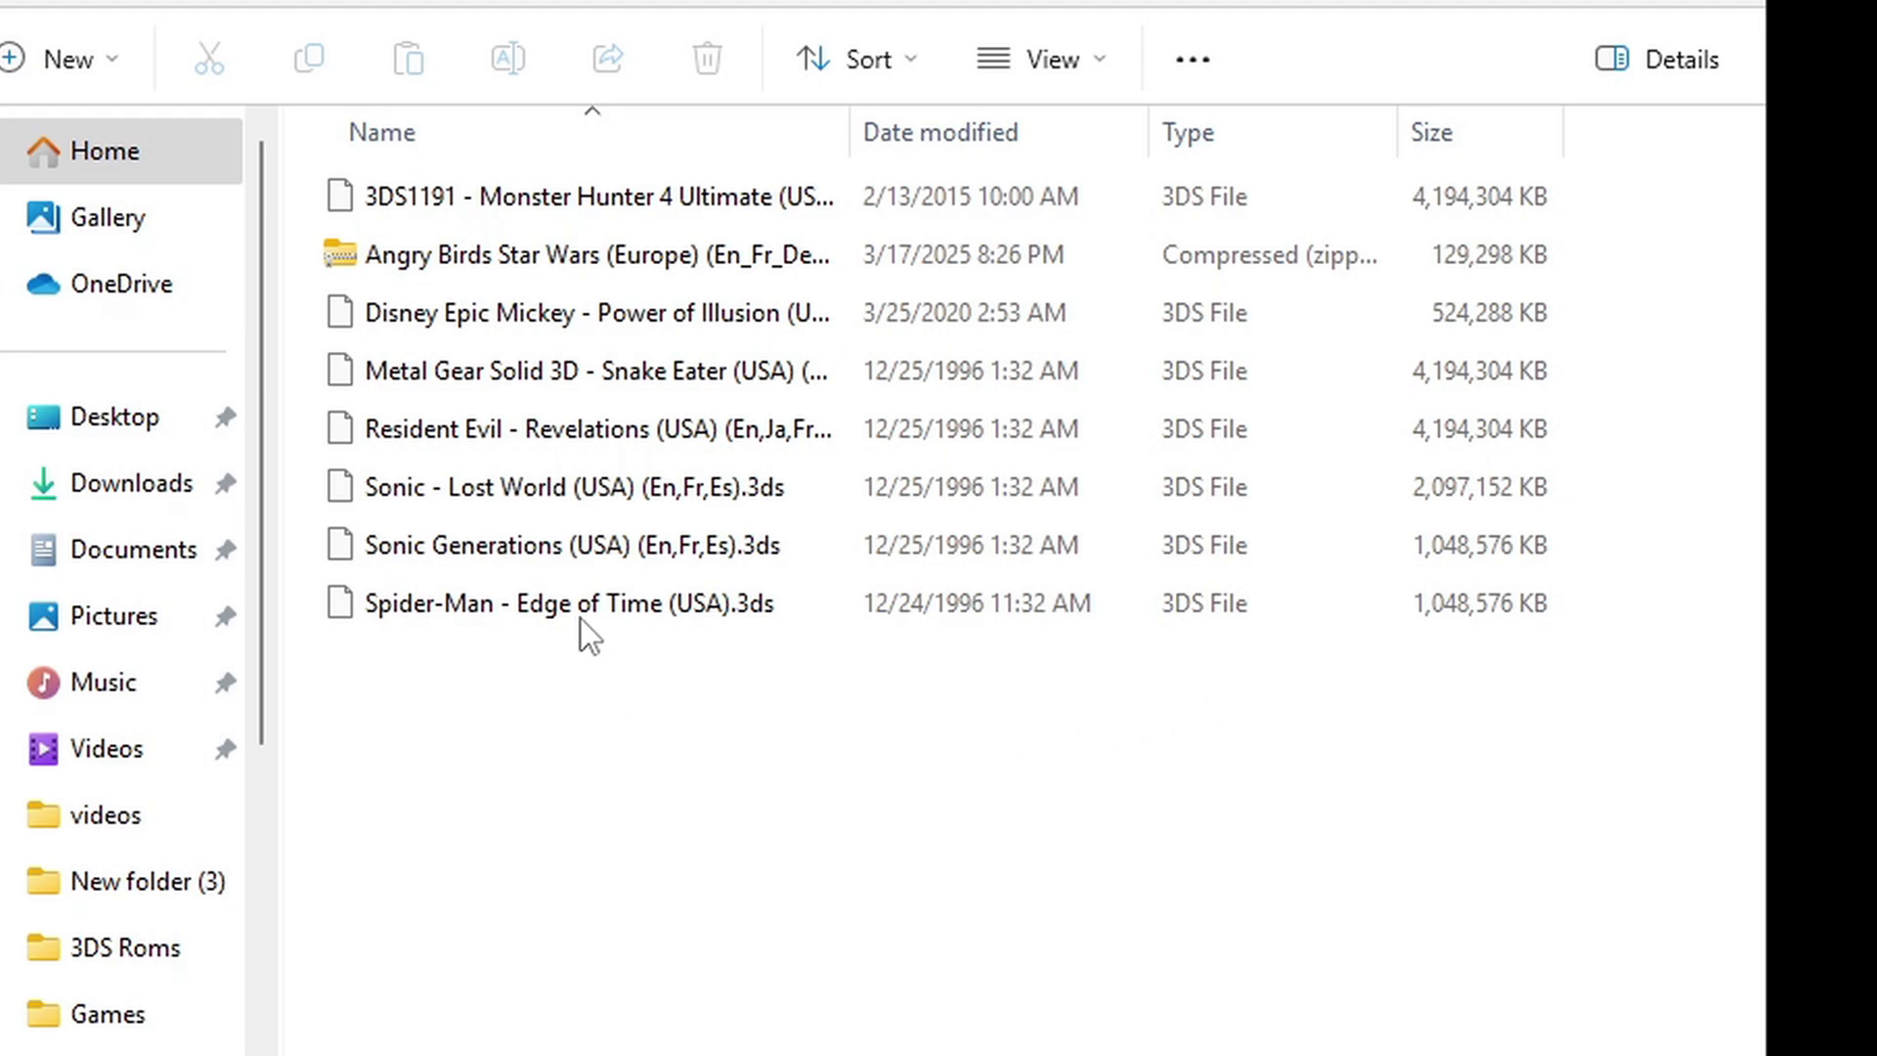
right_click(606, 372)
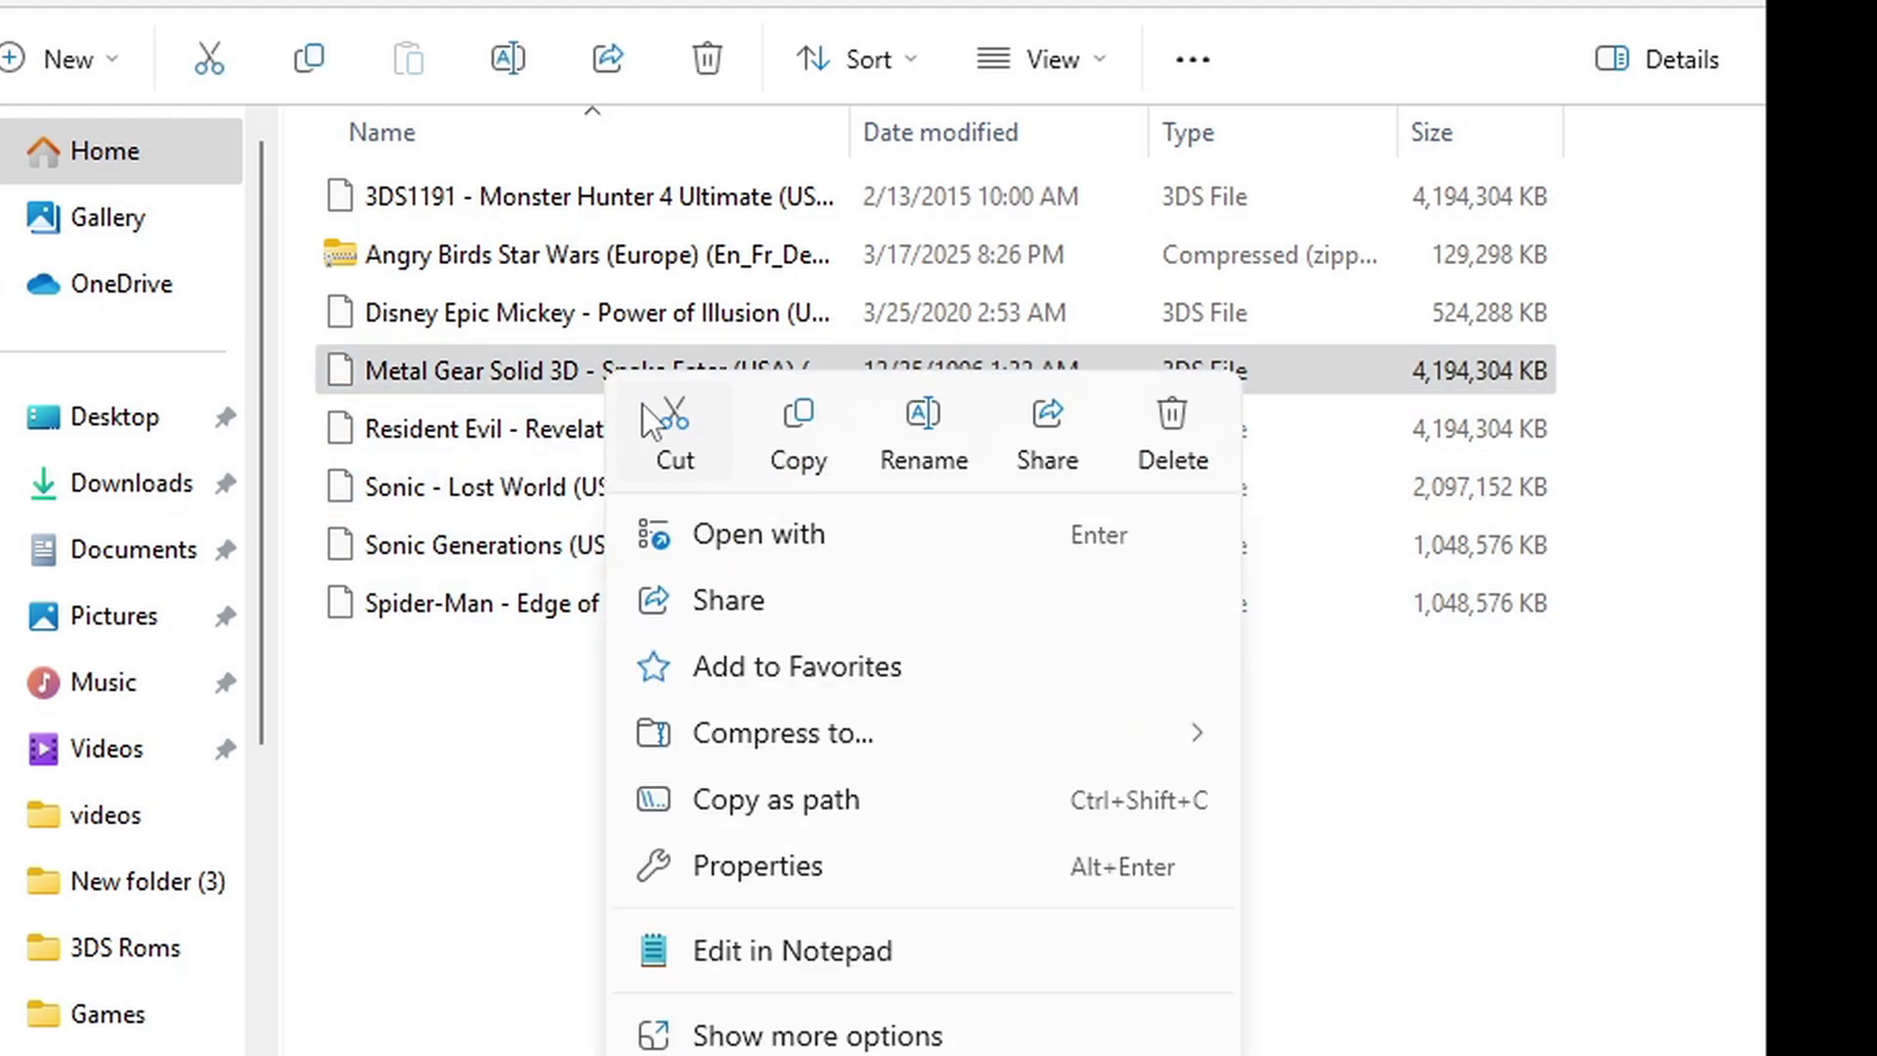
left_click(800, 873)
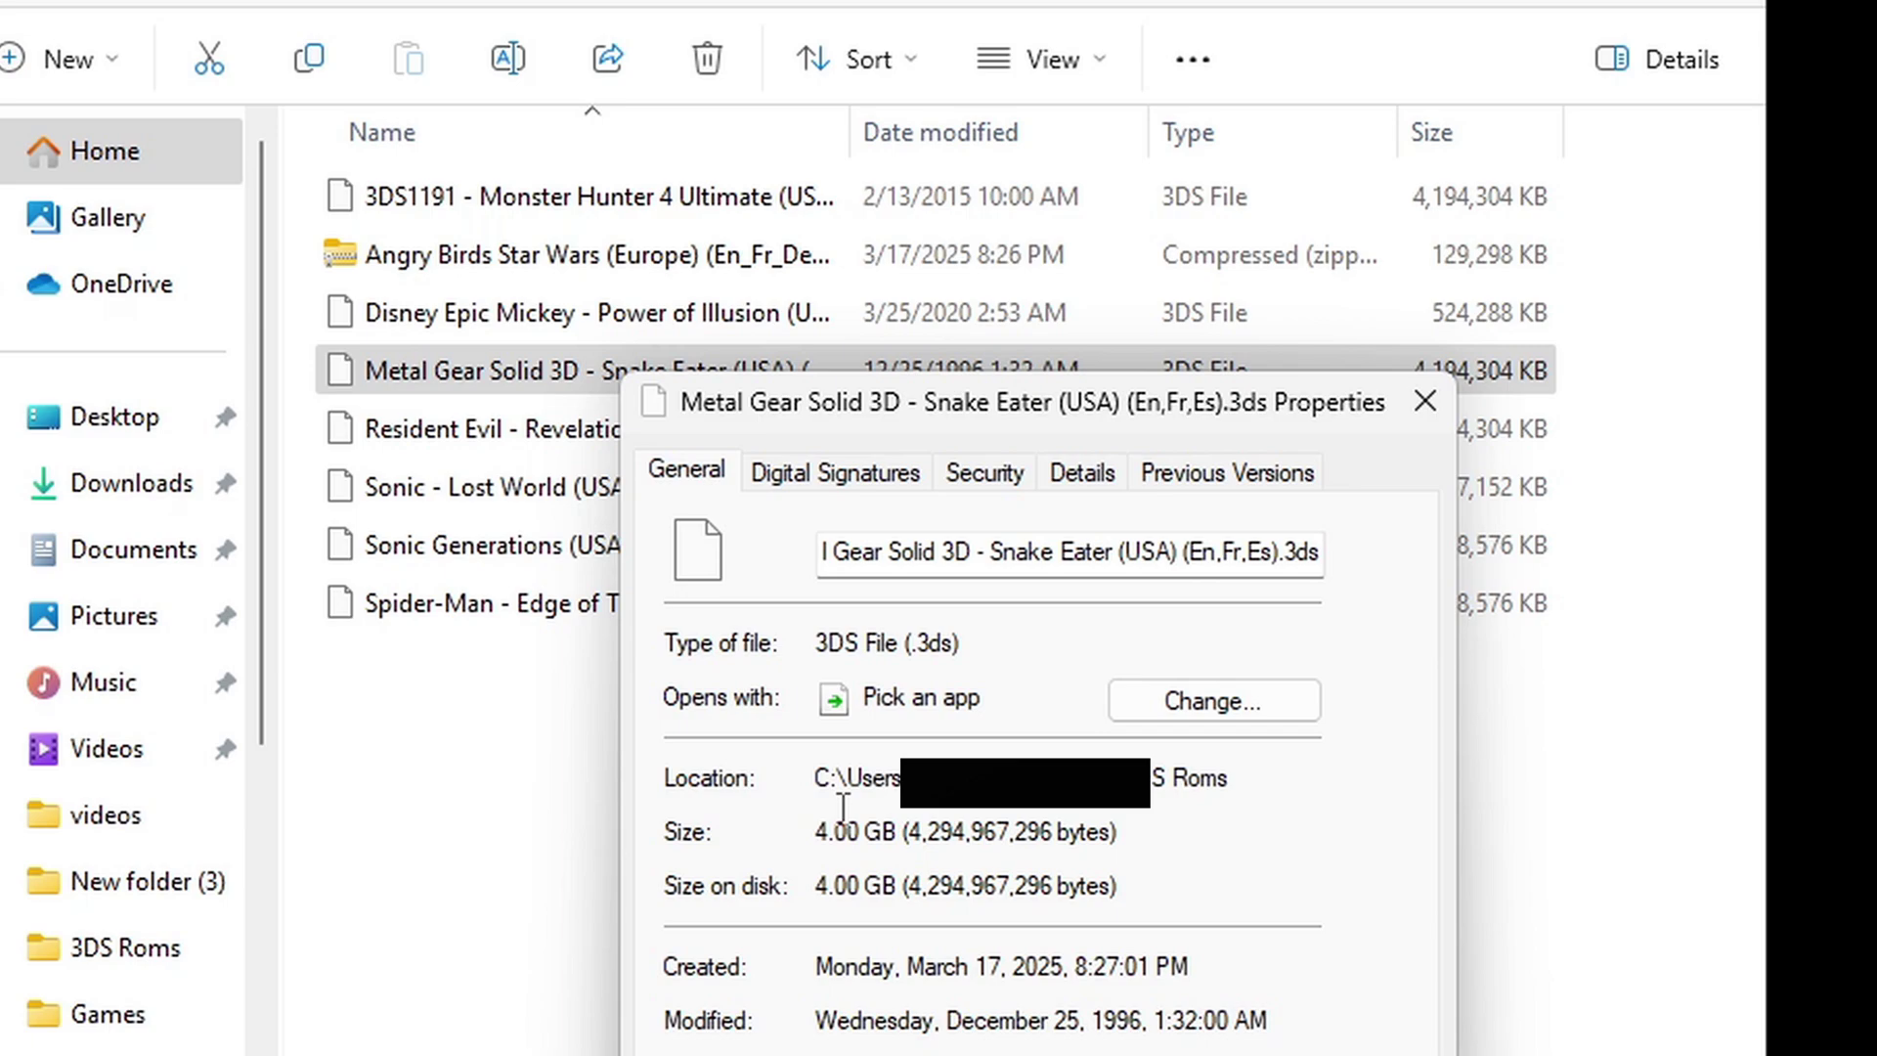
key("Escape")
left_click(1424, 719)
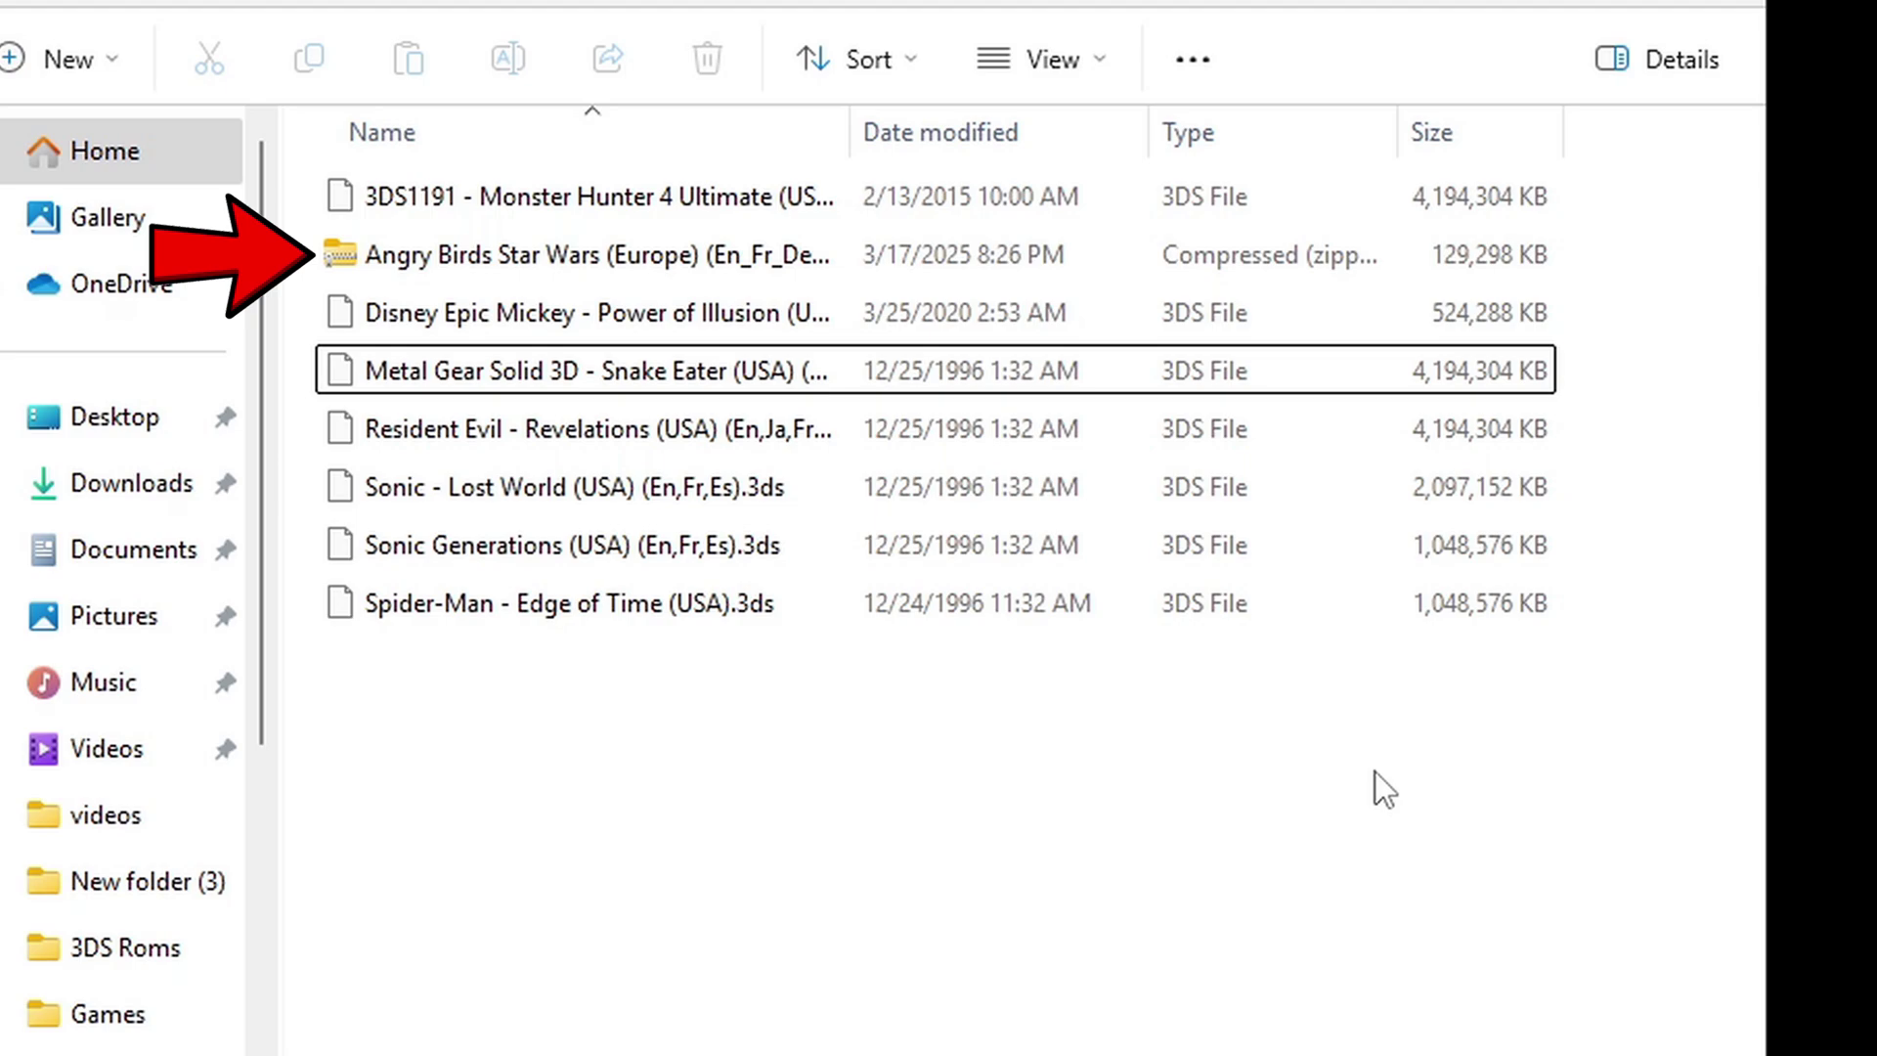
- Extract the zipped Angry Birds Star Wars ROM directly into the 3DS Roms folder with 7-Zip
right_click(581, 255)
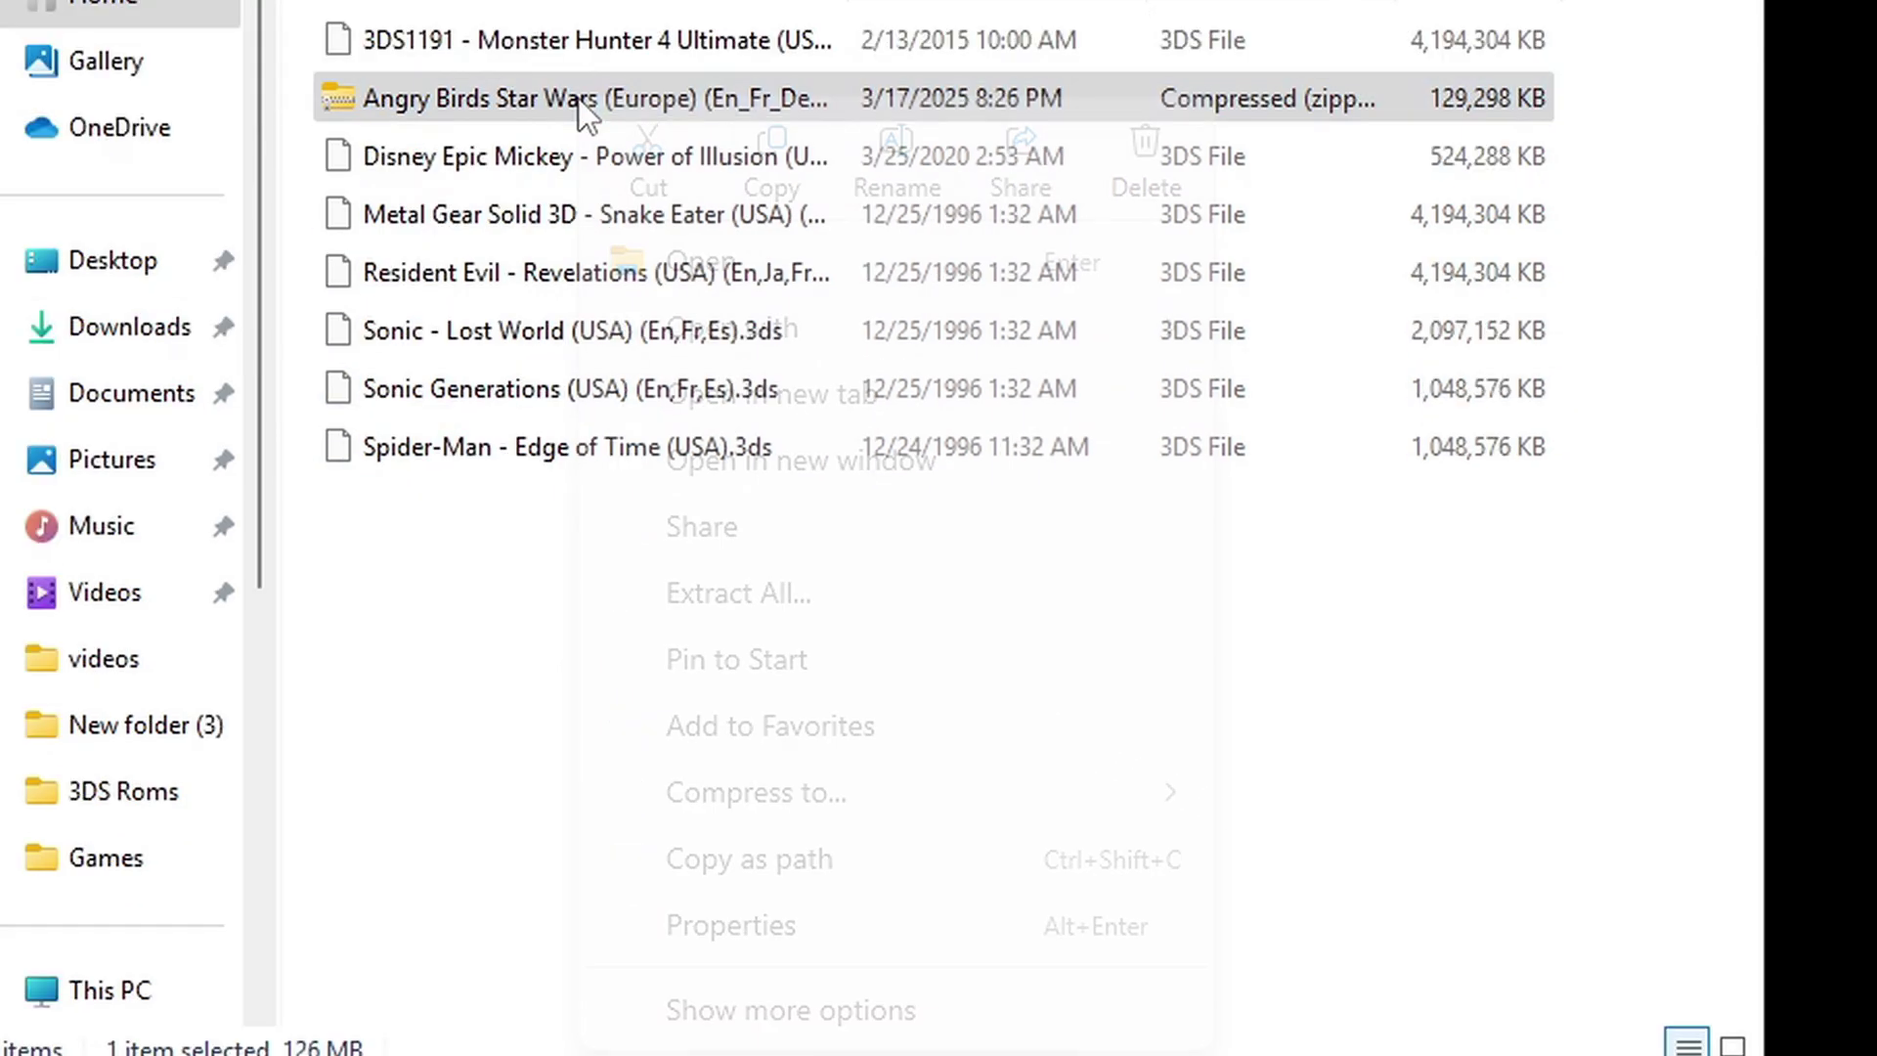
left_click(858, 1017)
mouse_move(707, 373)
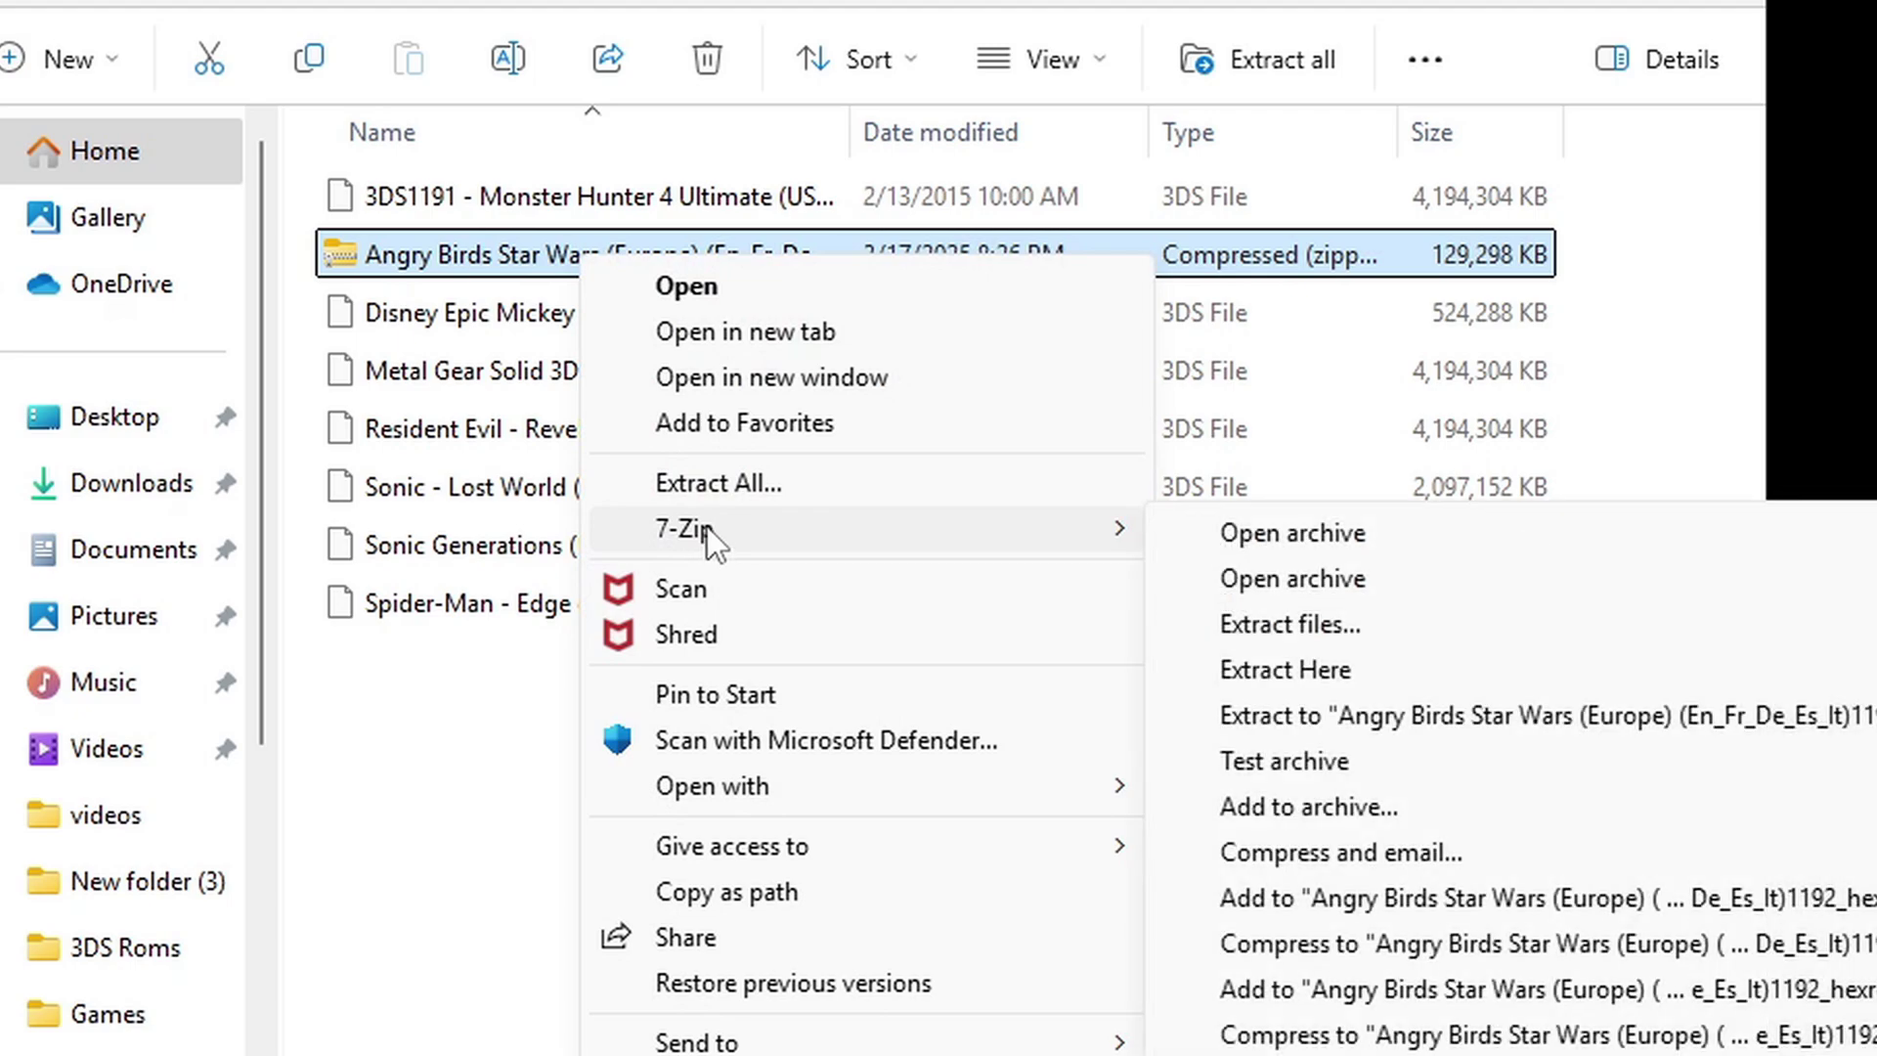
left_click(1402, 672)
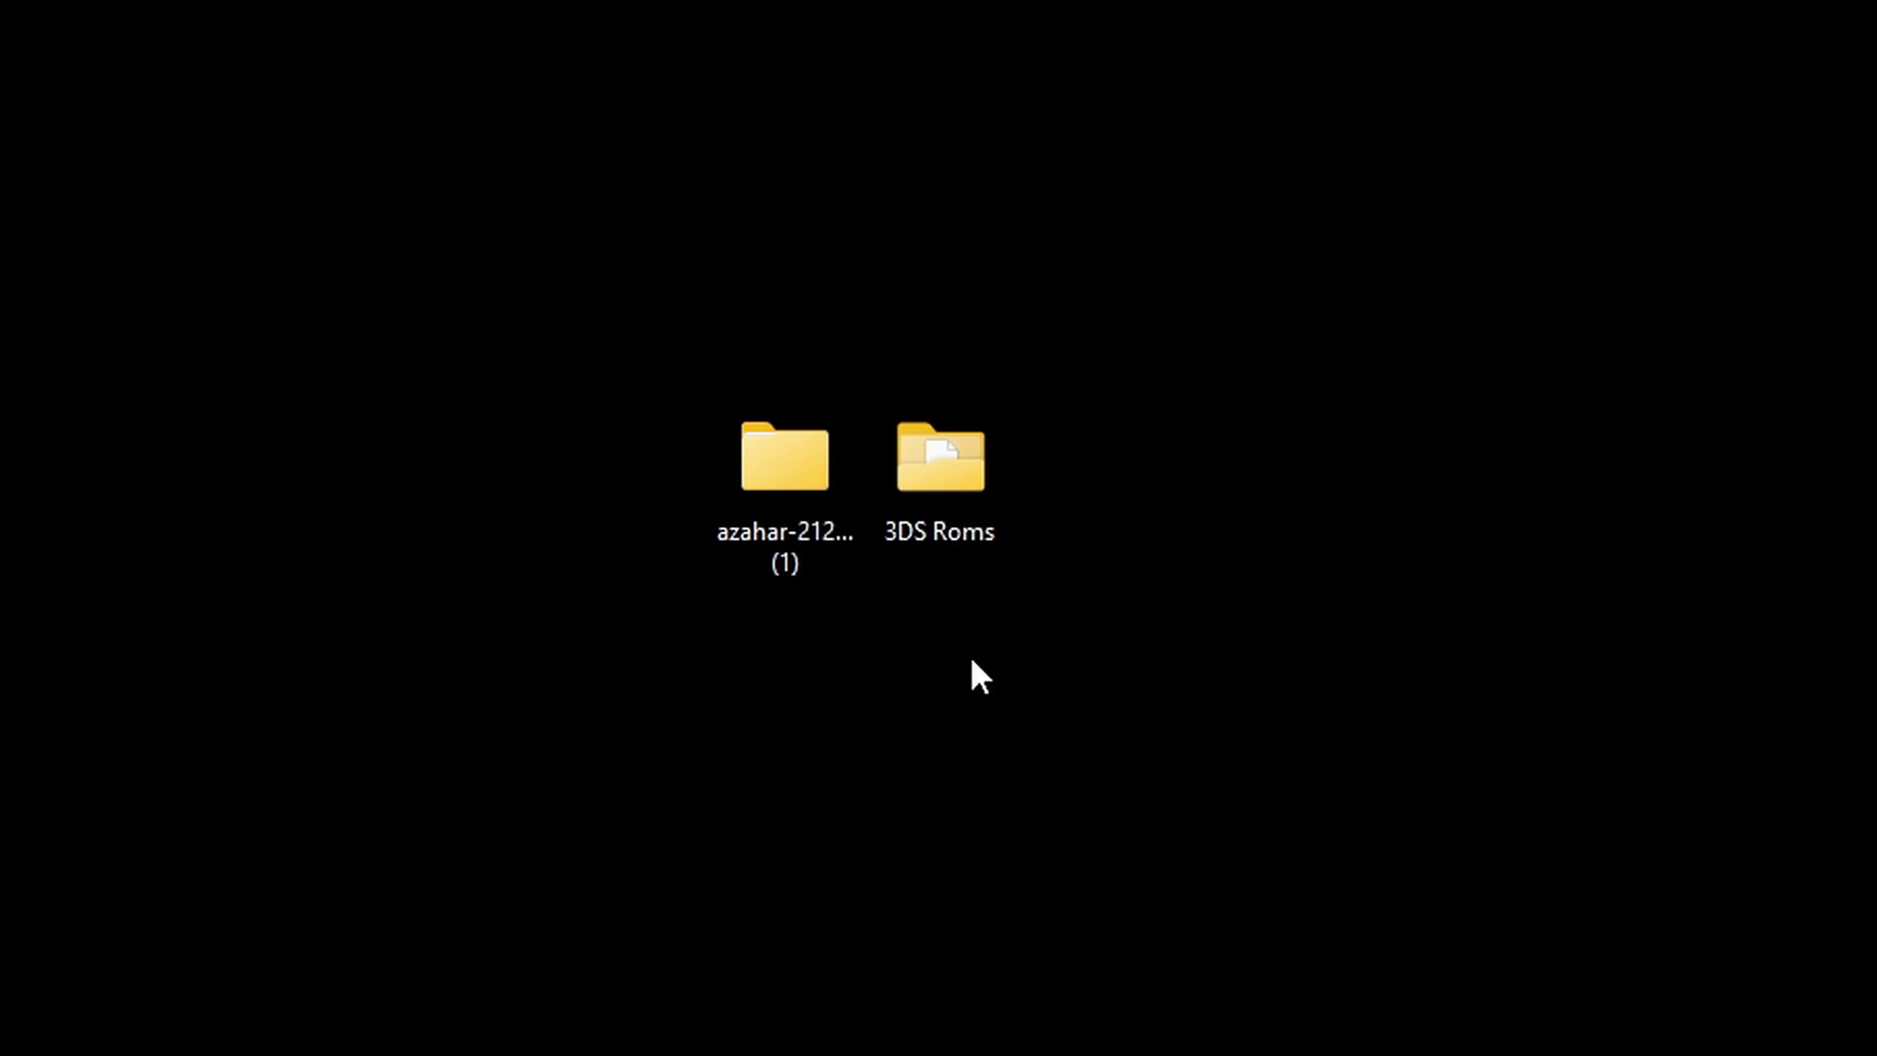
- Launch the azahar application from the azahar-2120-rc3-windows-msvc folder inside the extracted desktop folder
double_click(808, 477)
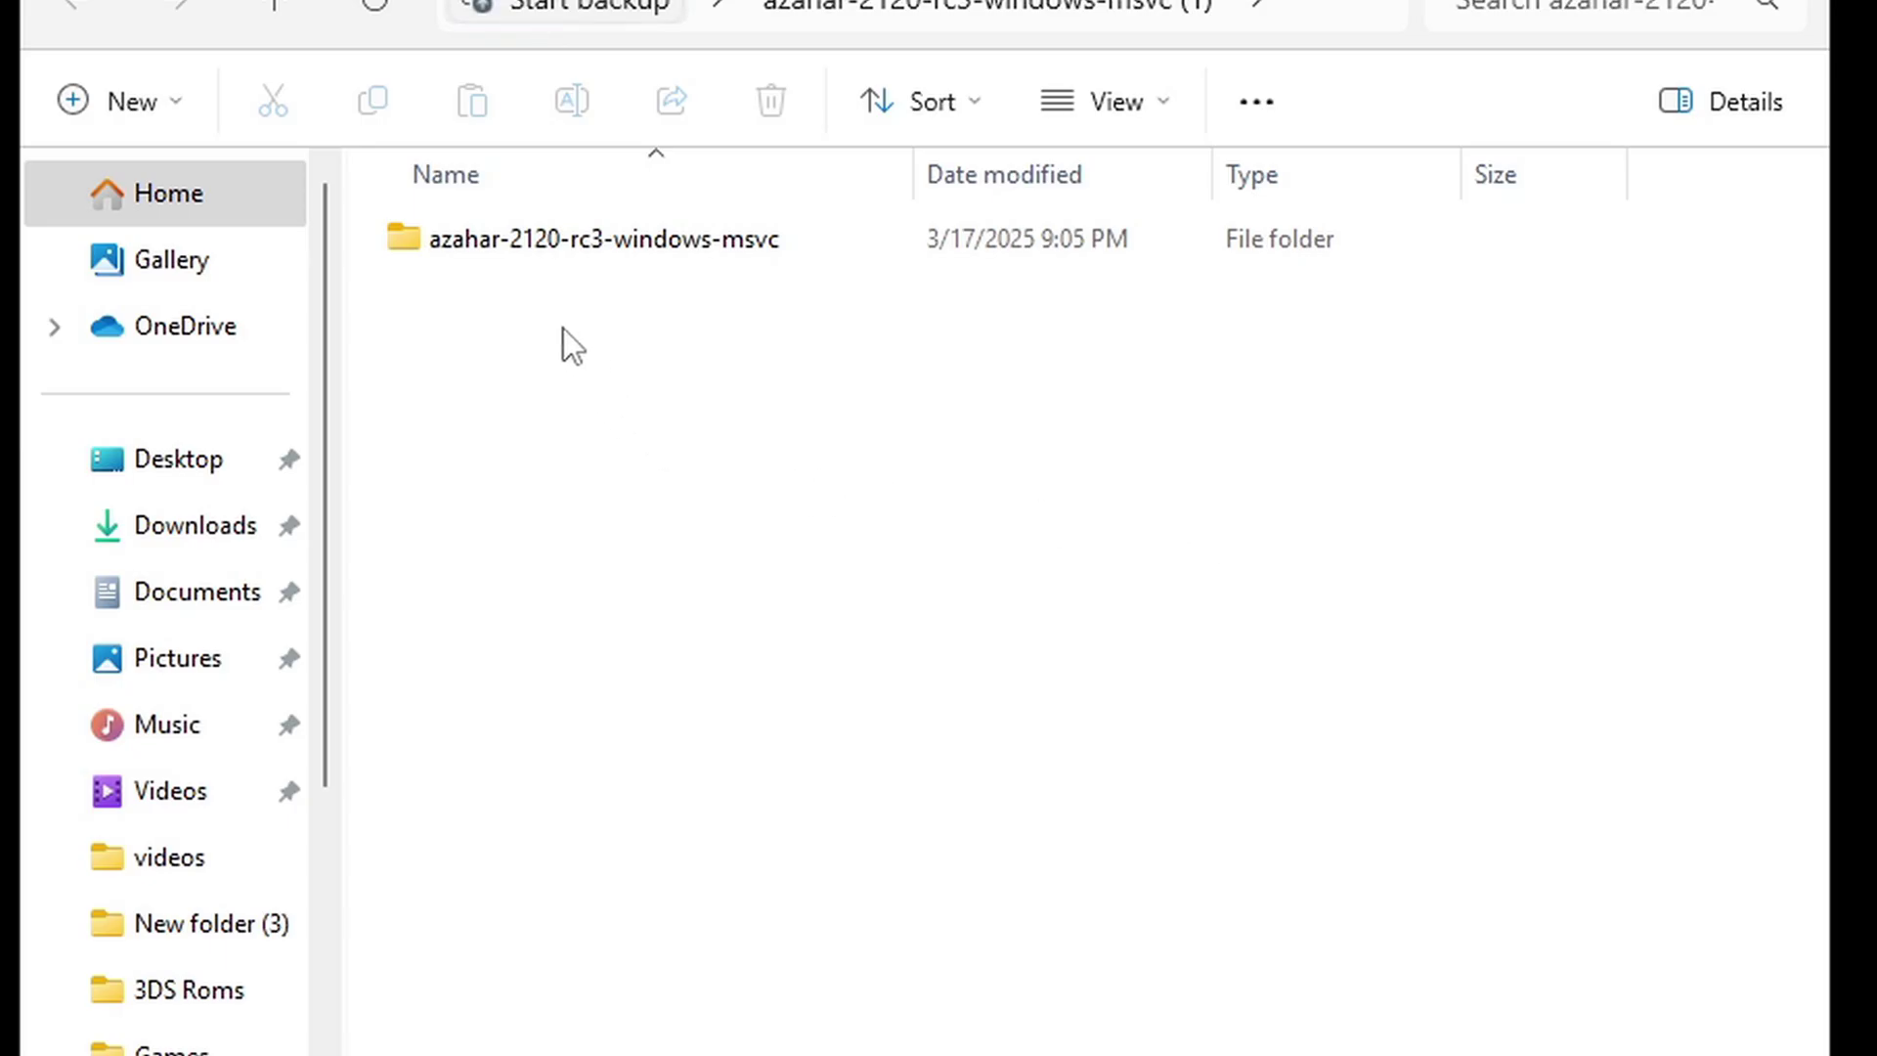
double_click(491, 245)
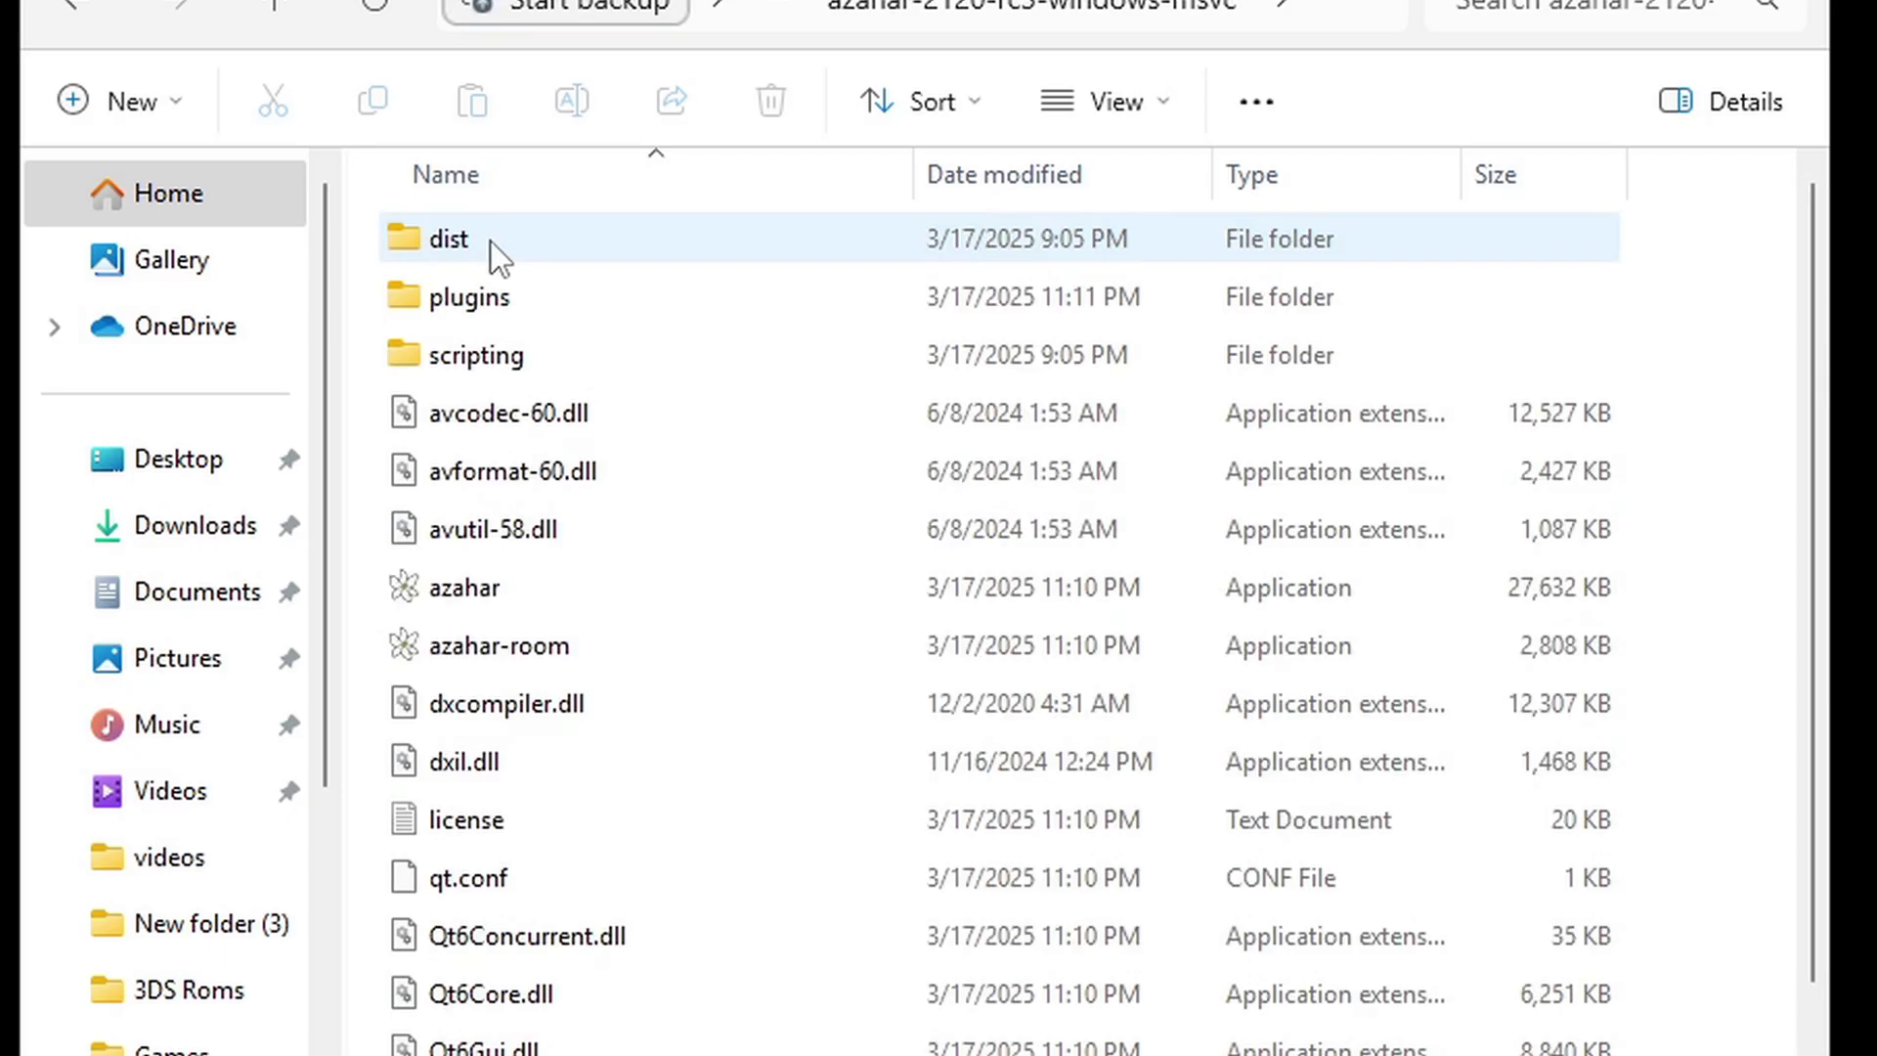
double_click(654, 589)
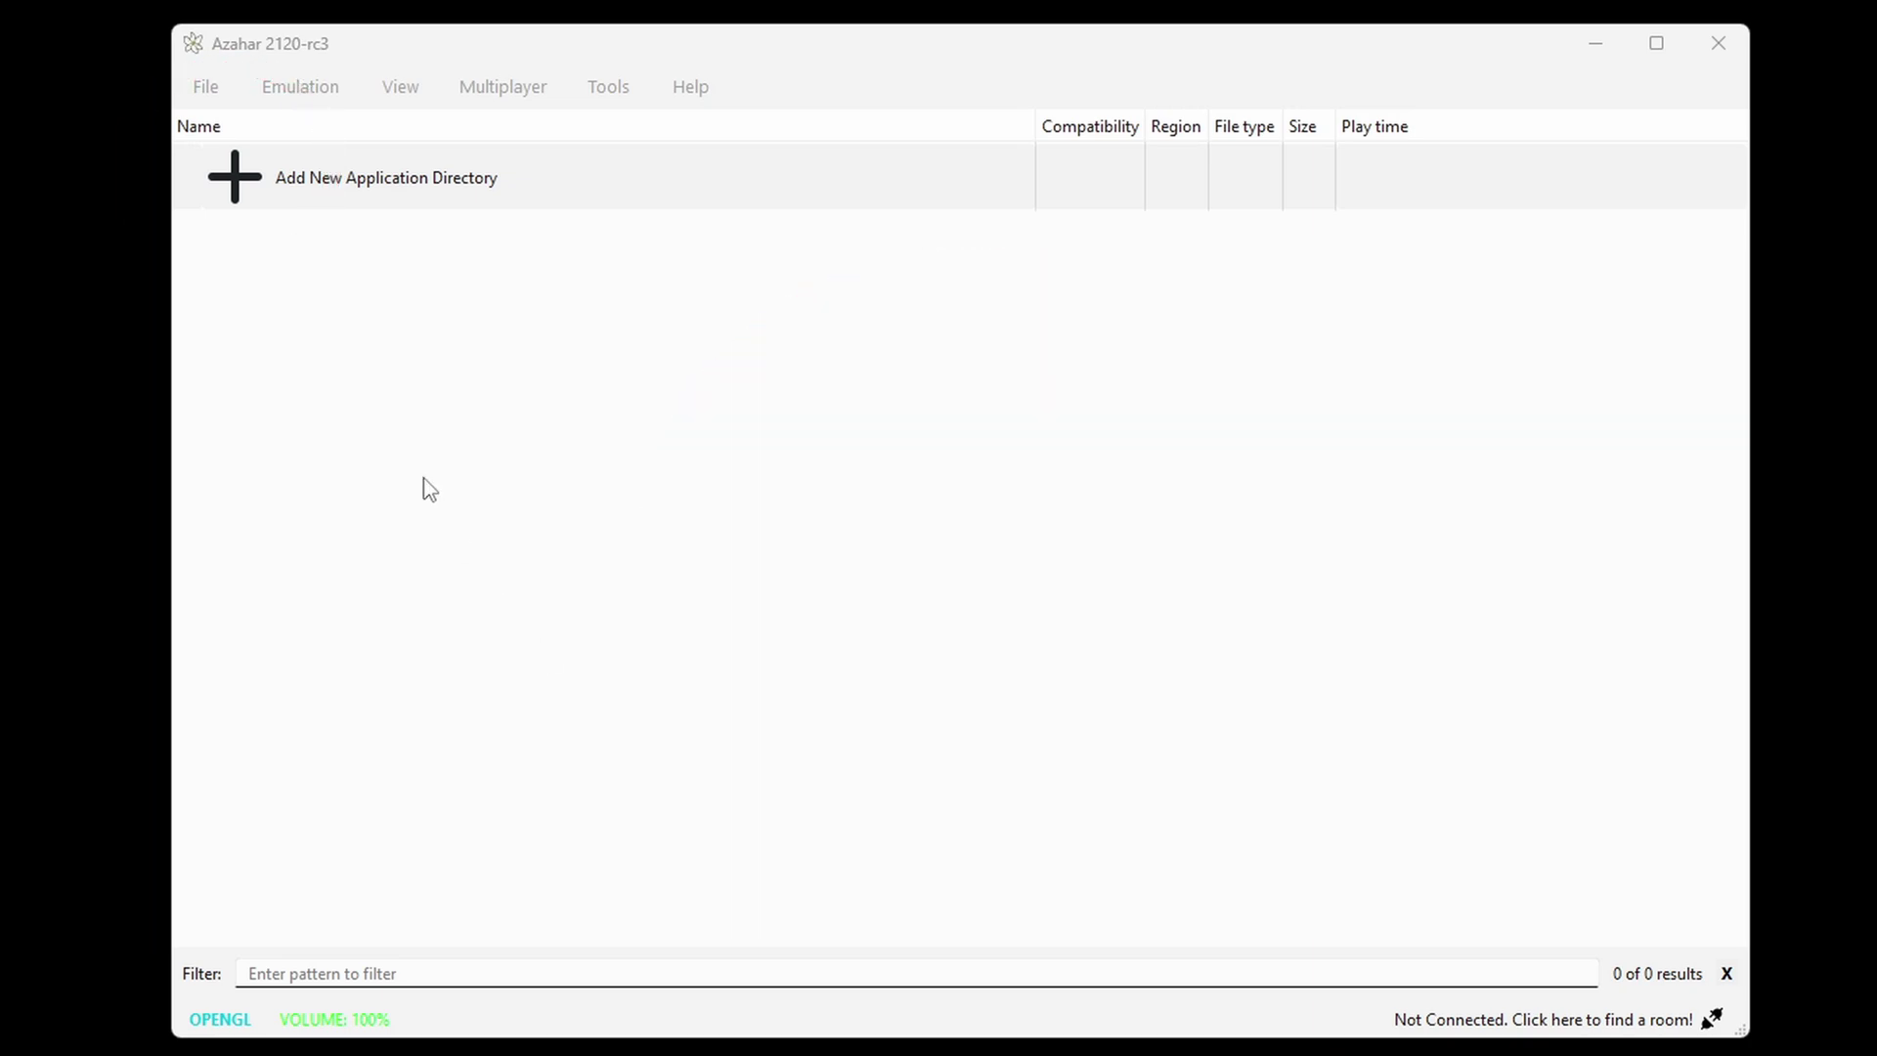
- Add the desktop's 3DS Roms folder as an application directory and turn on subfolder scanning for it
double_click(233, 176)
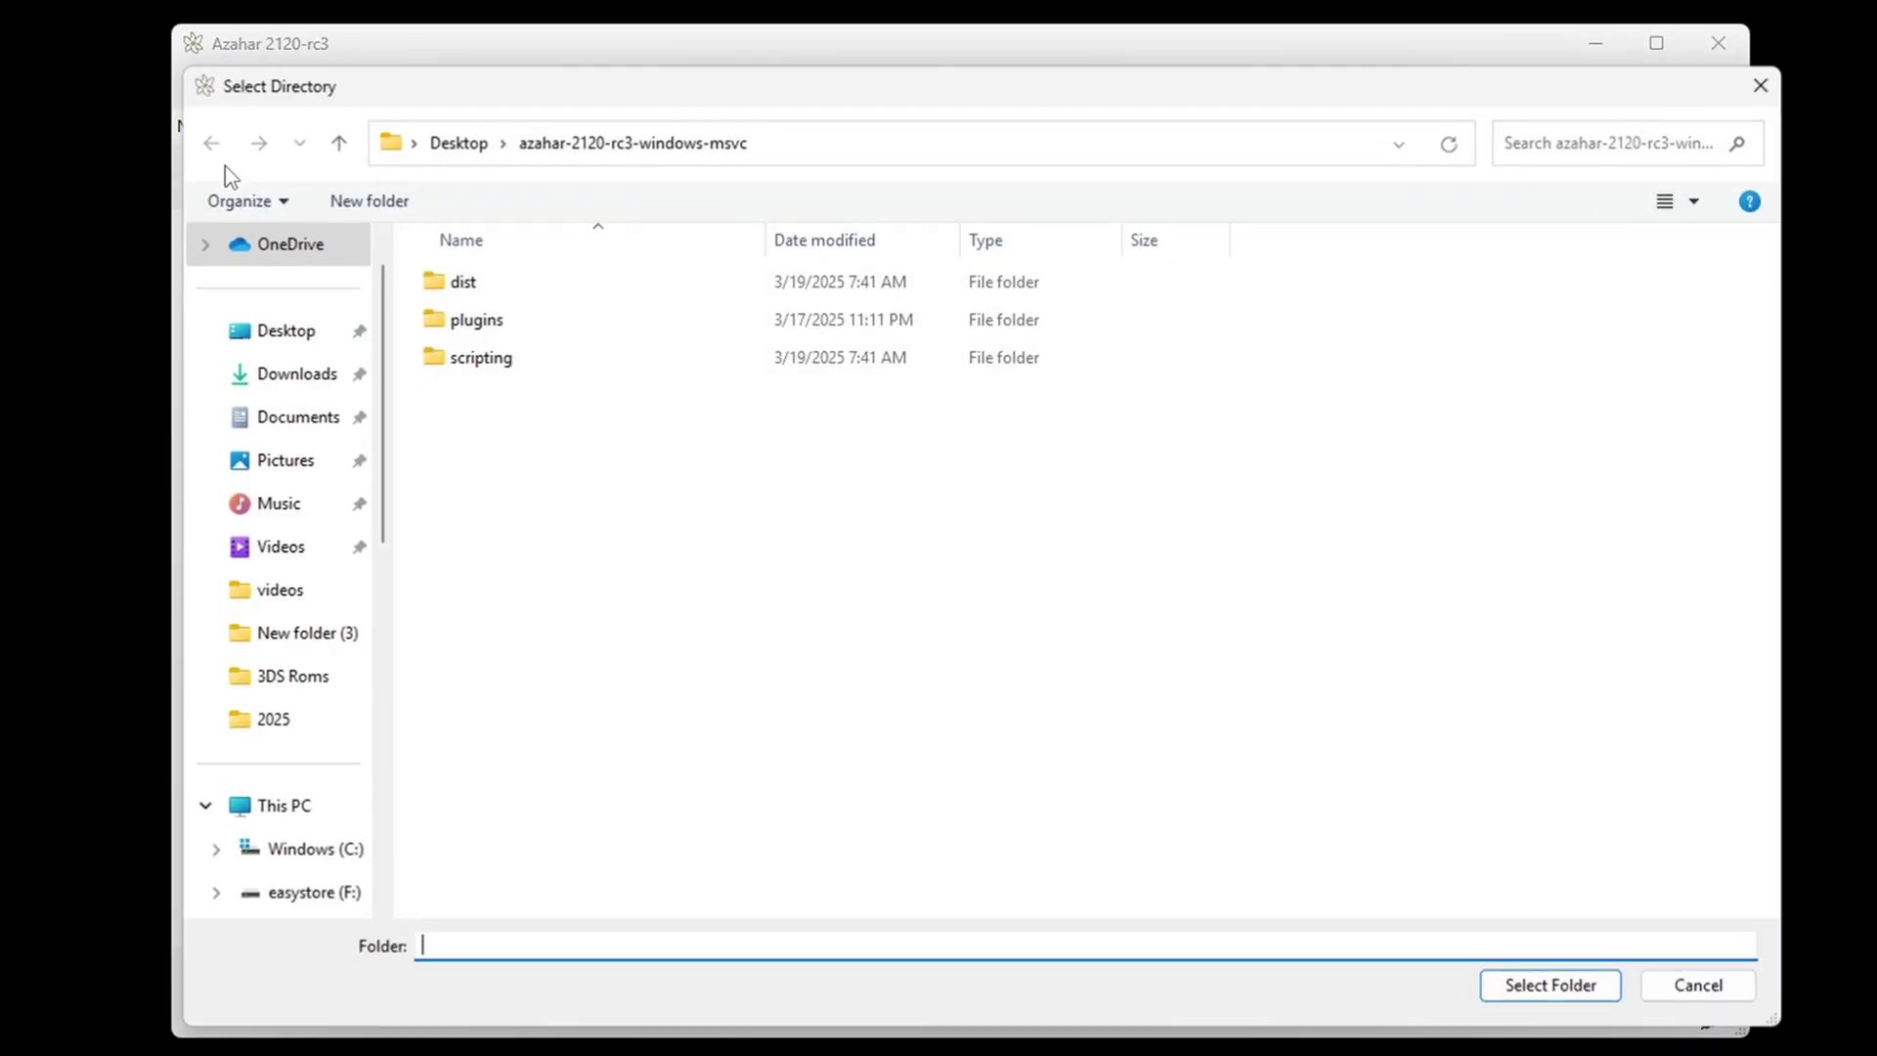
left_click(269, 334)
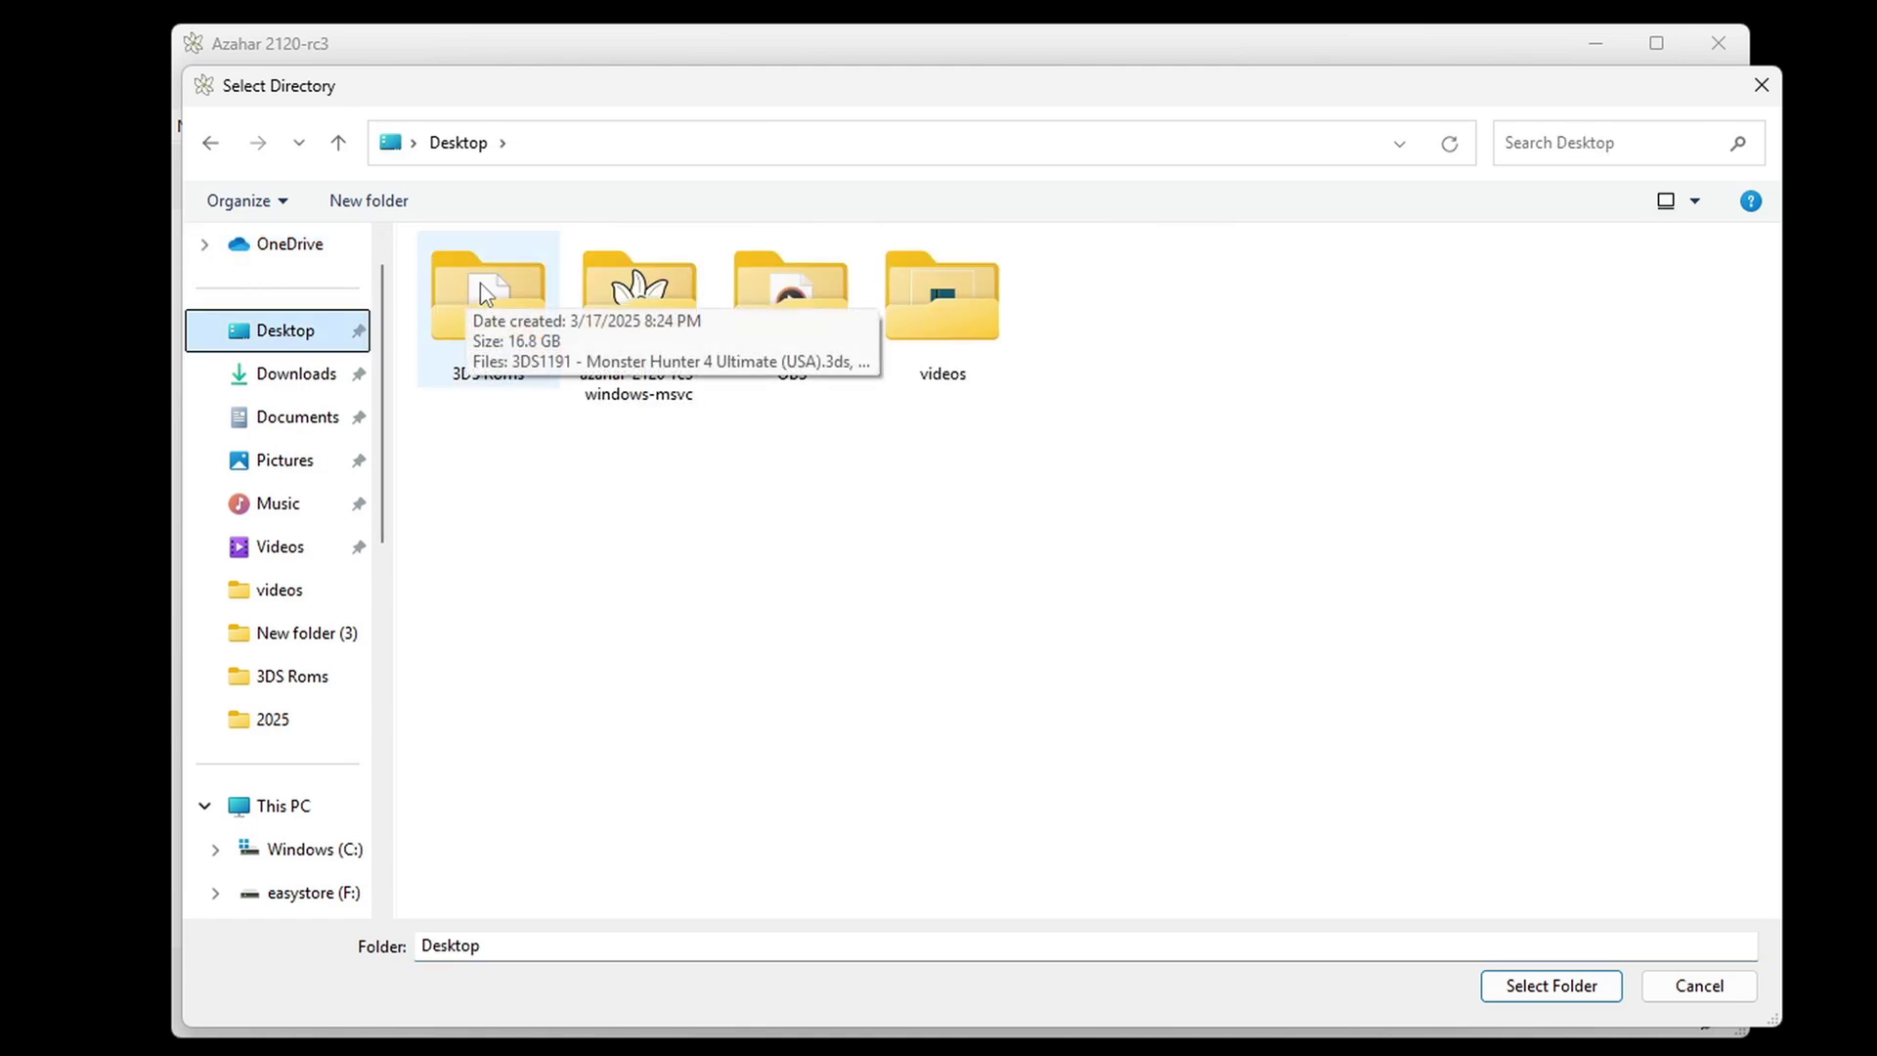
double_click(530, 295)
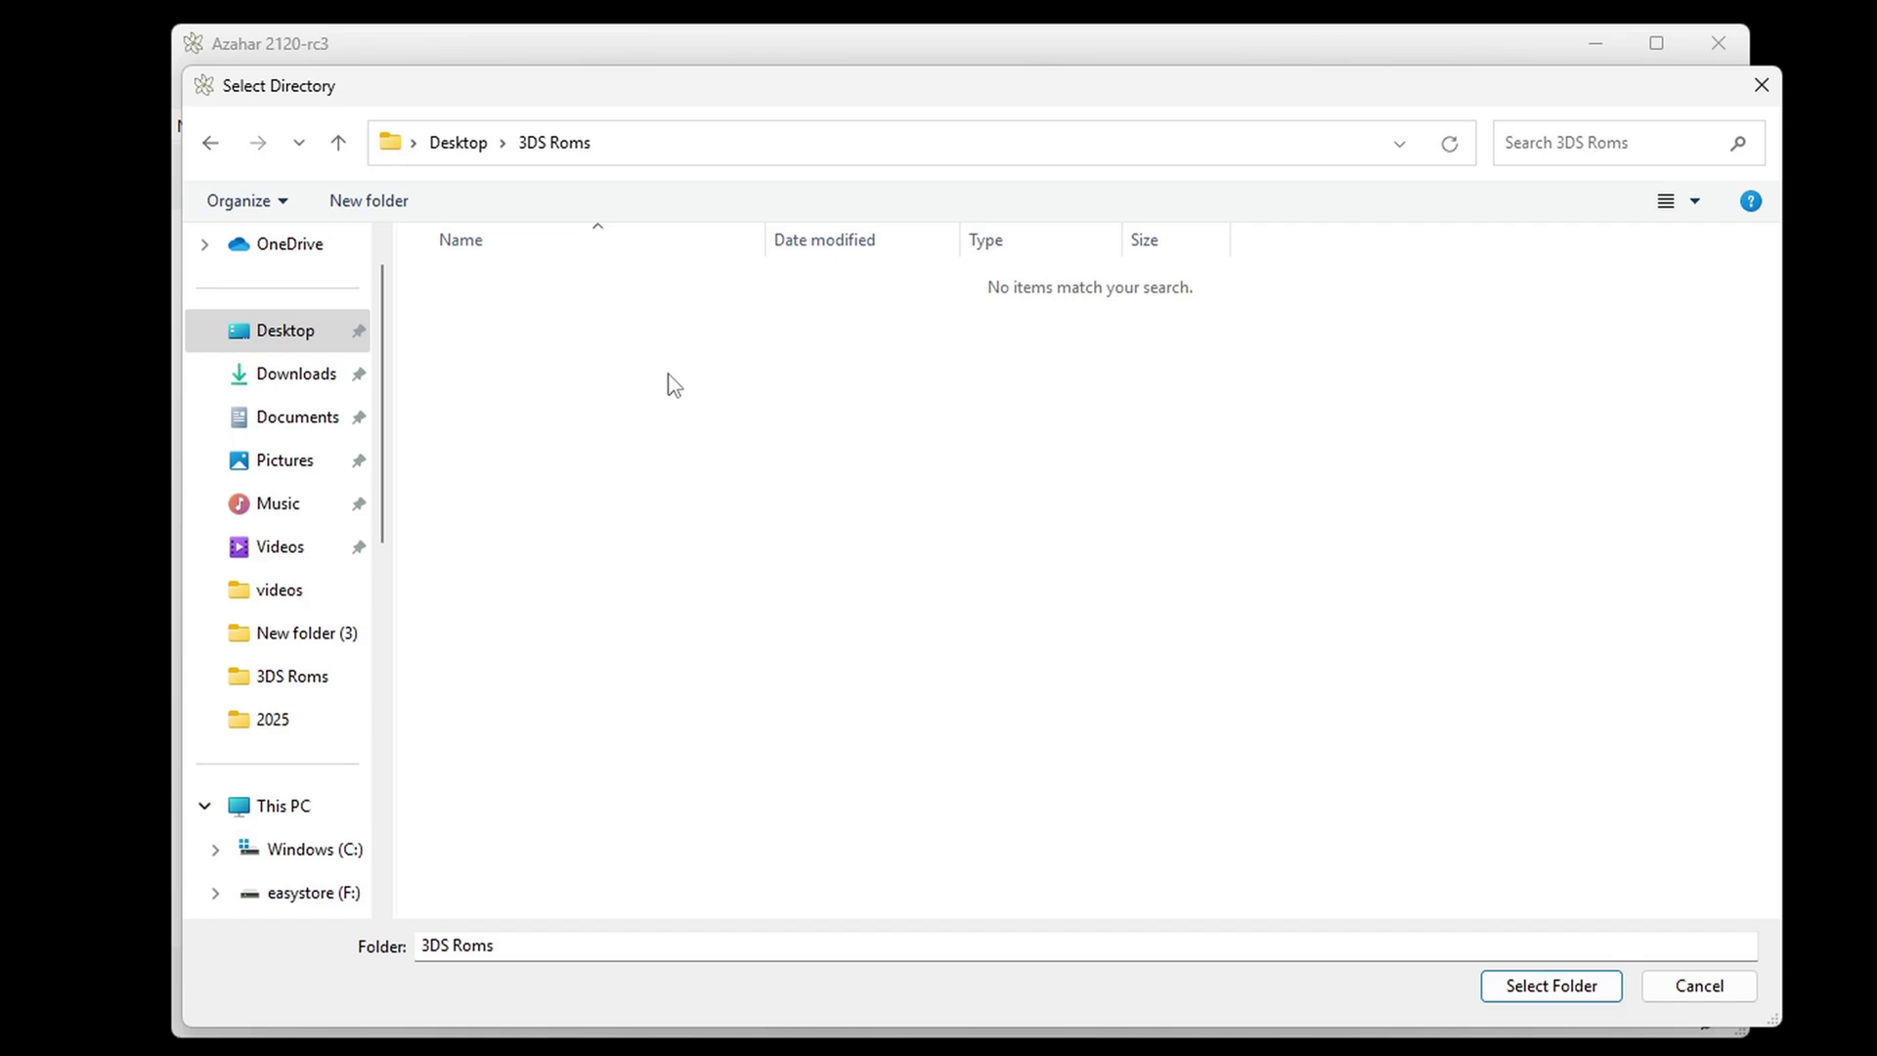
left_click(1578, 989)
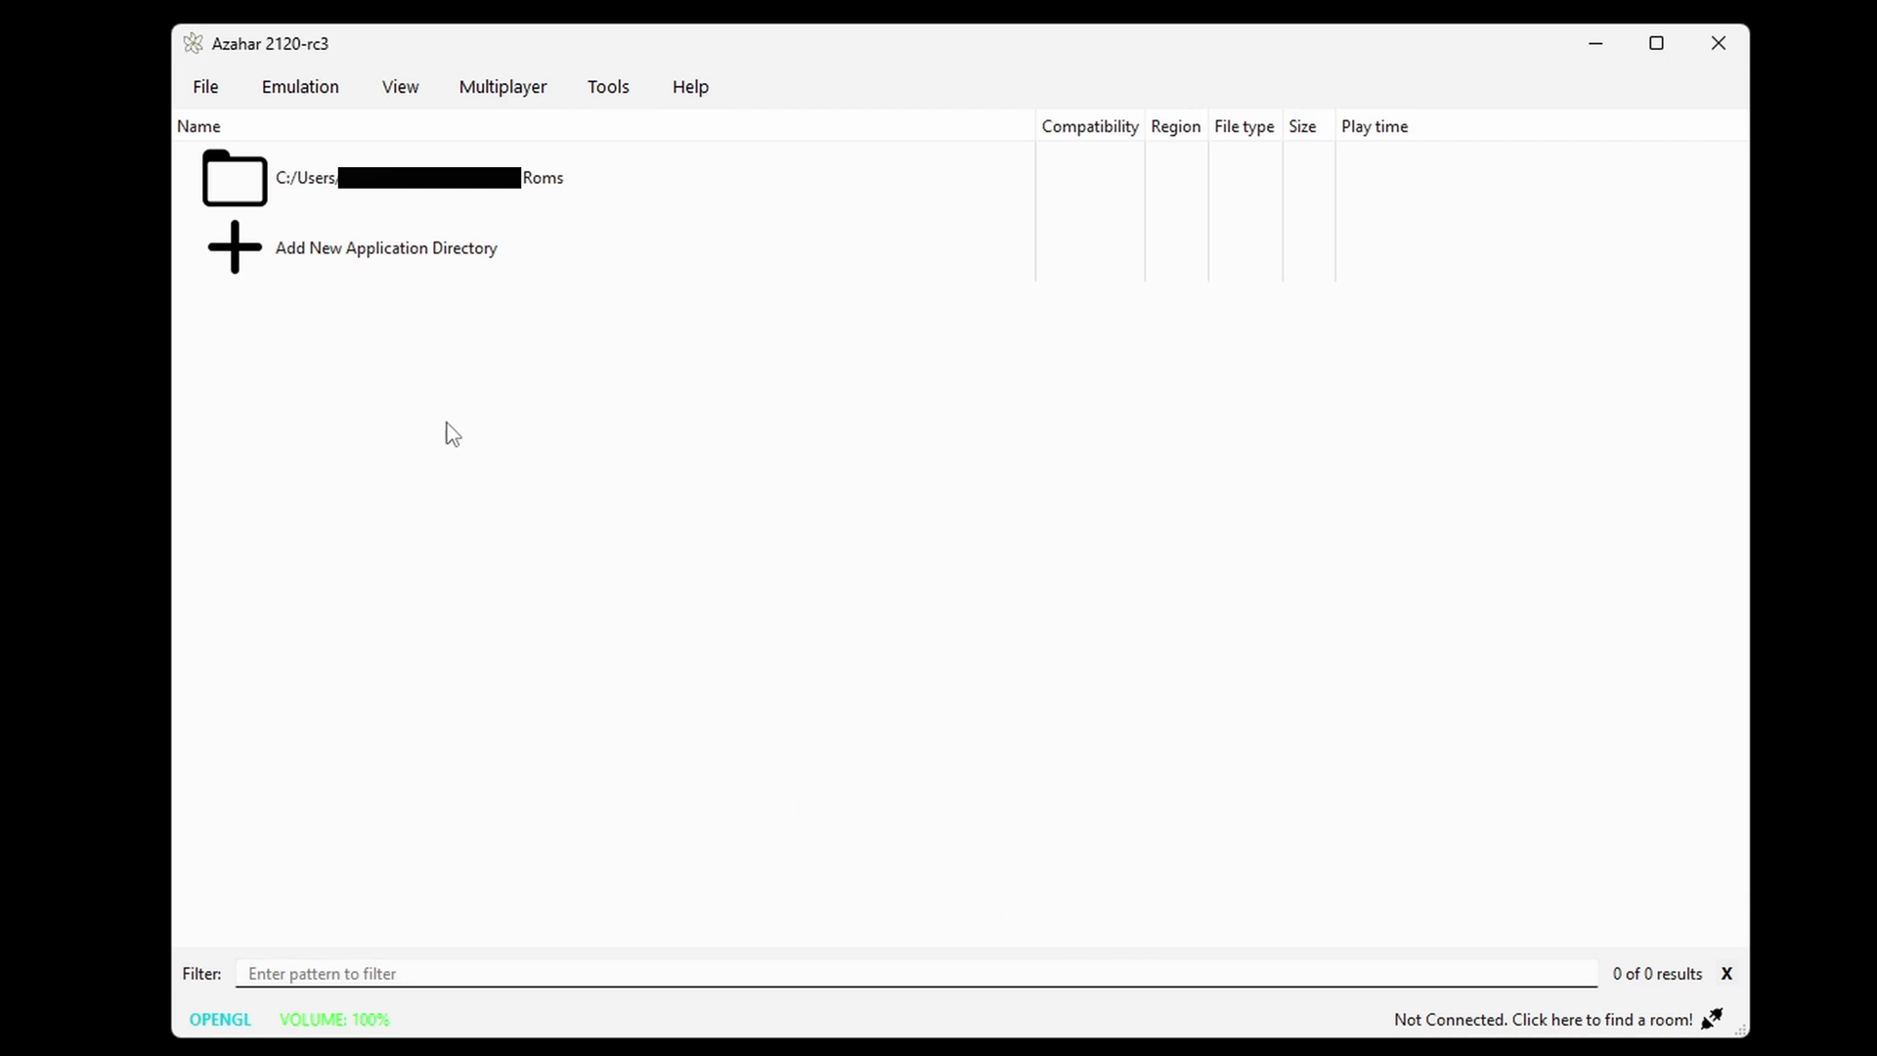
right_click(387, 199)
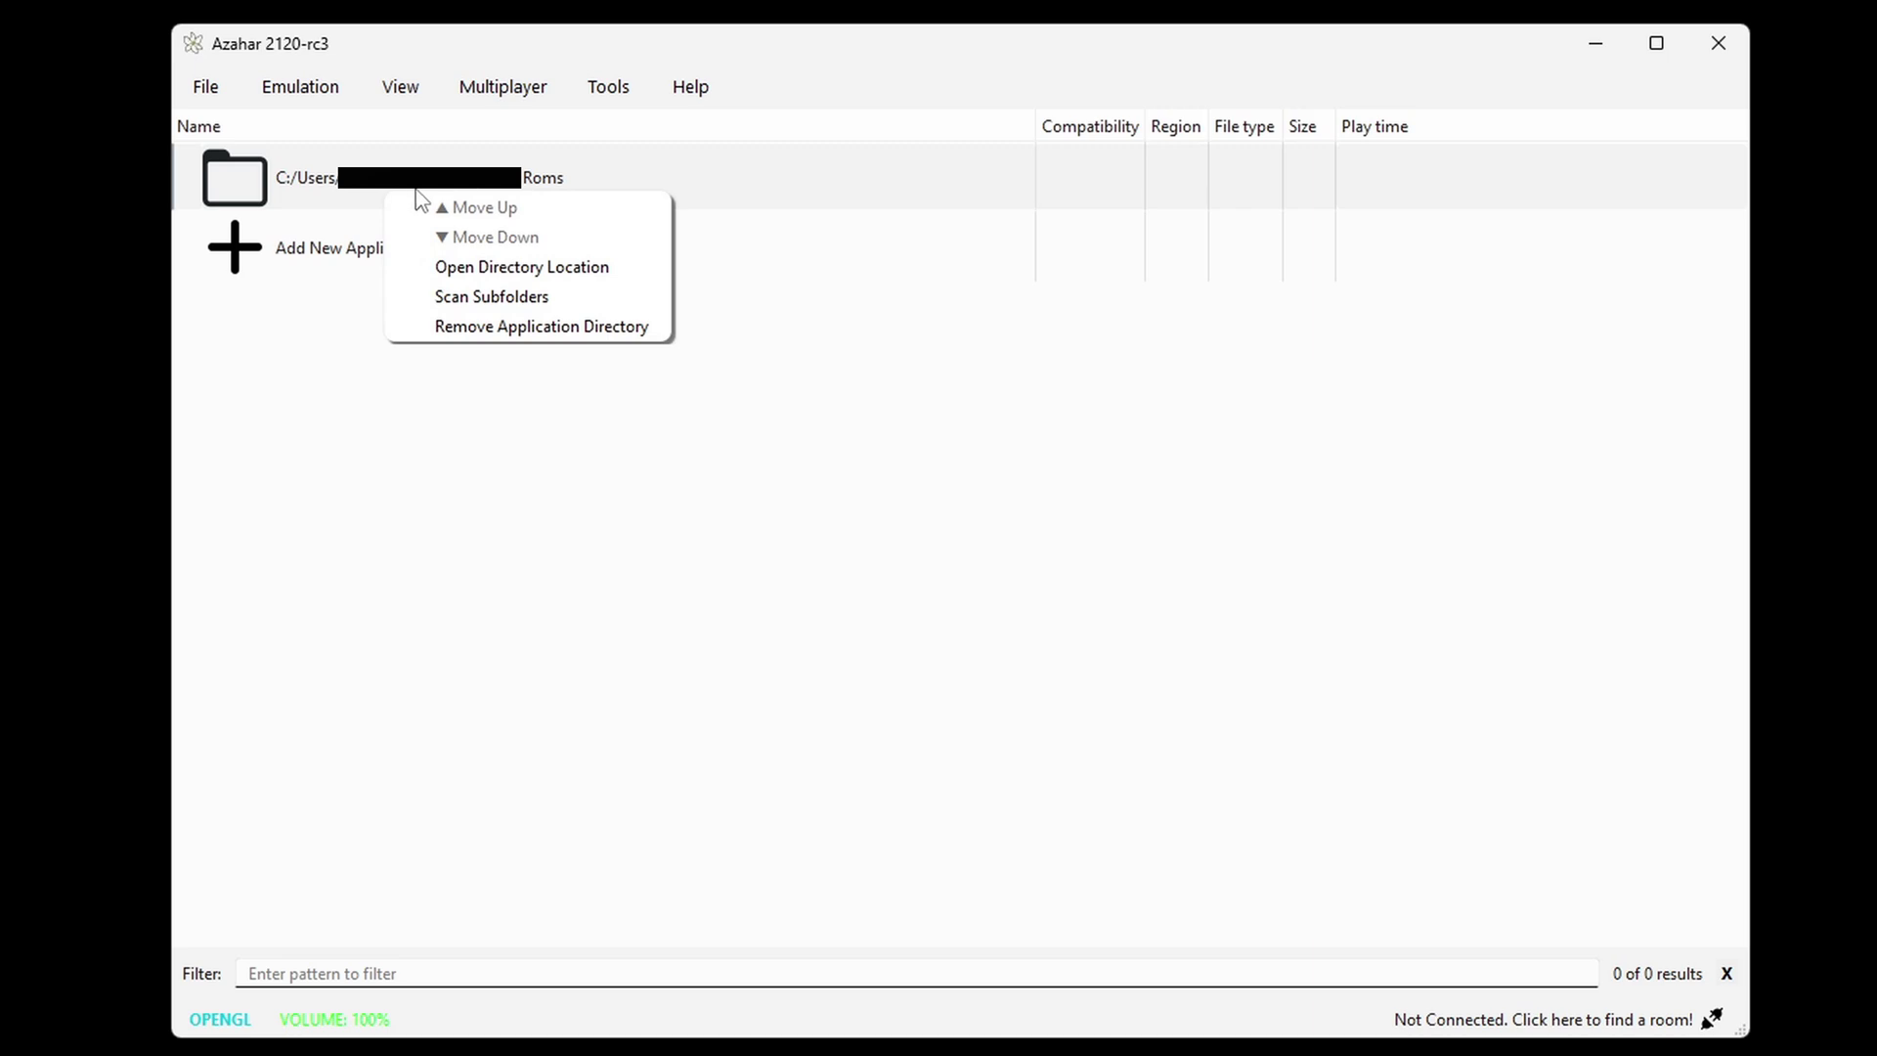
left_click(560, 298)
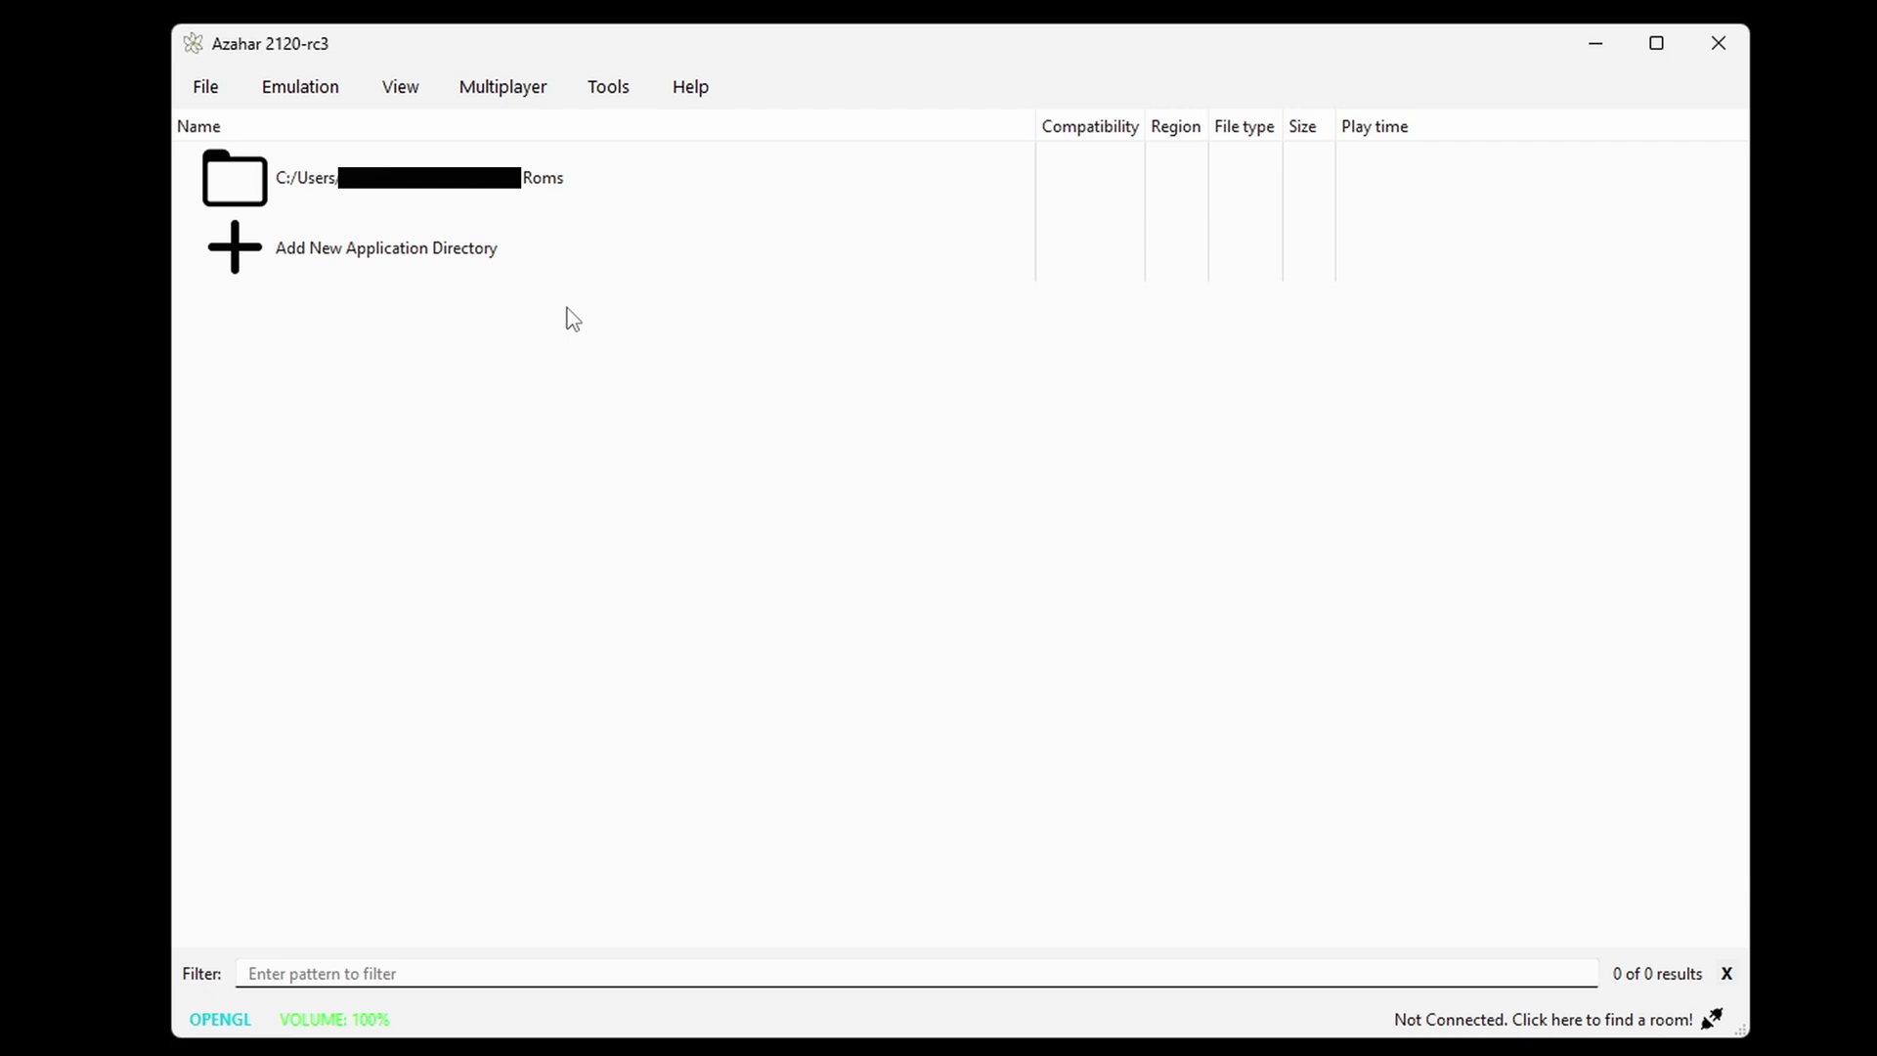
- Load Sonic Generations (USA) (En,Fr,Es).3ds from the desktop's 3DS Roms folder, with the file filter set to All Files
left_click(202, 96)
left_click(232, 127)
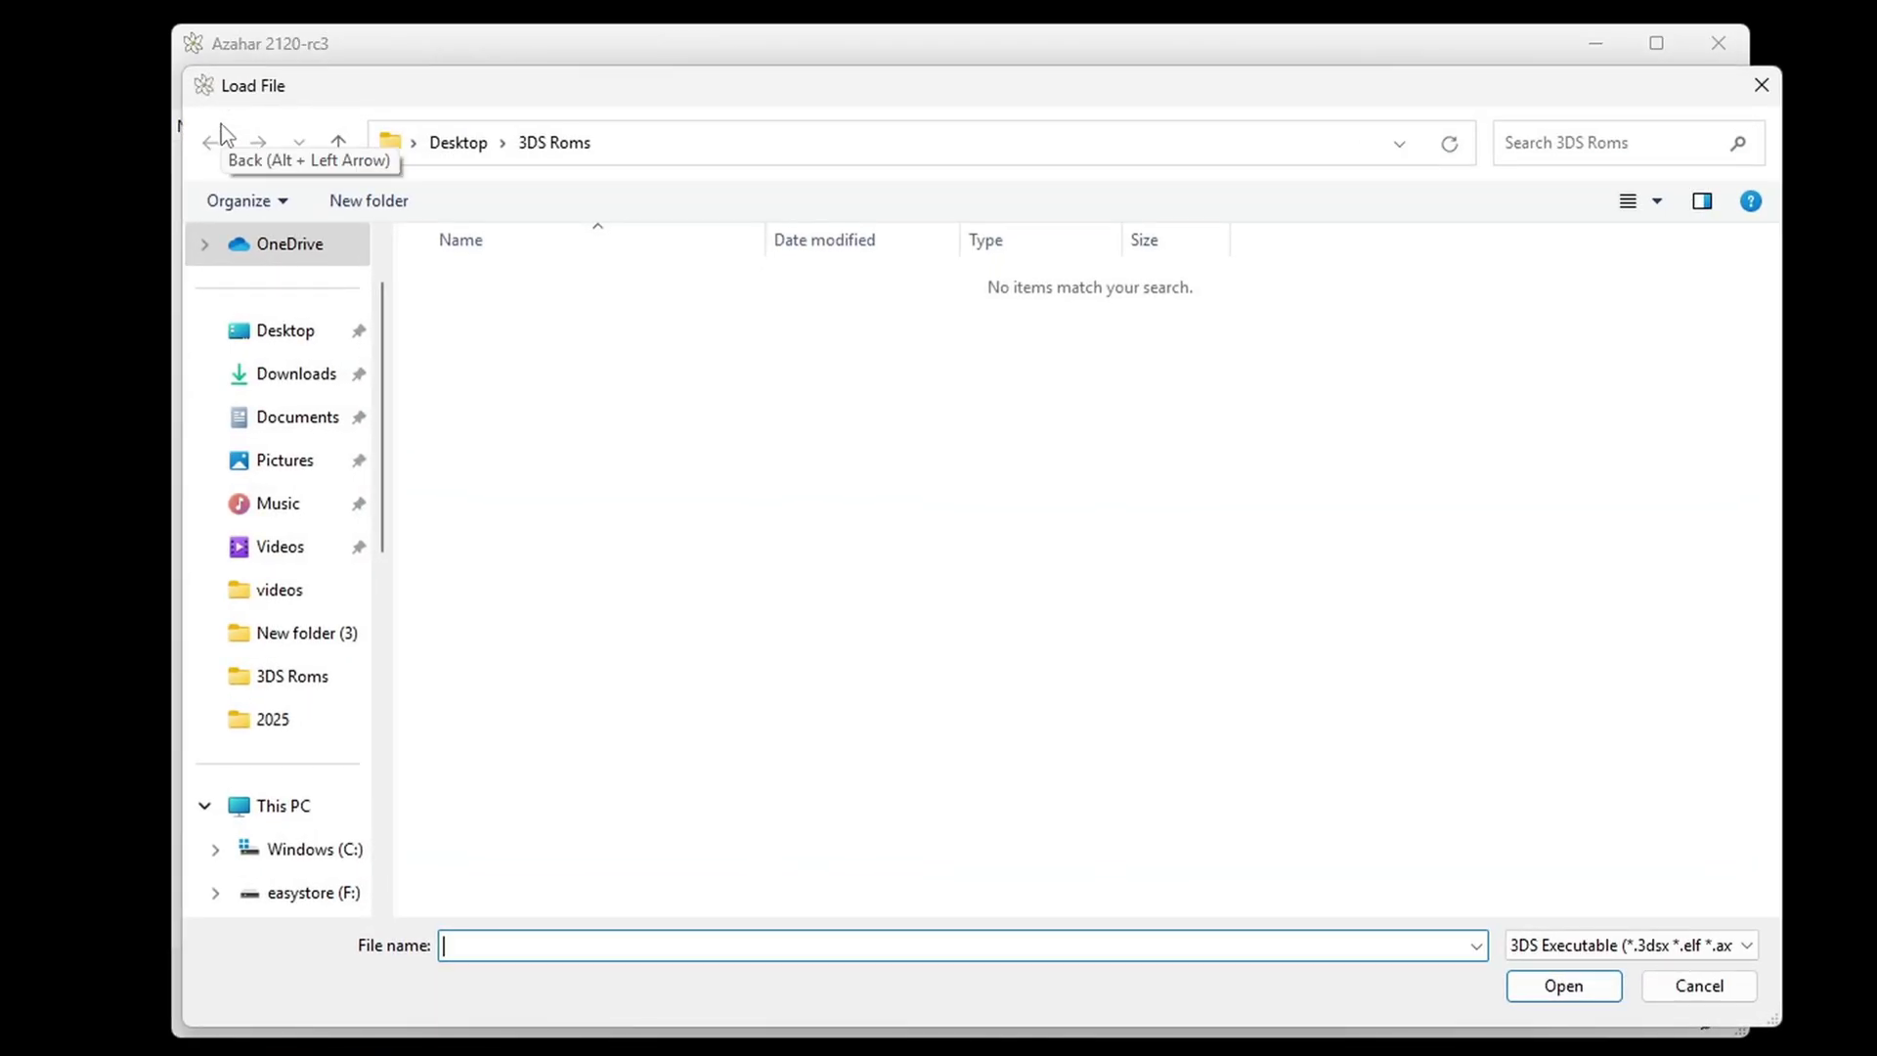
left_click(281, 327)
left_click(486, 301)
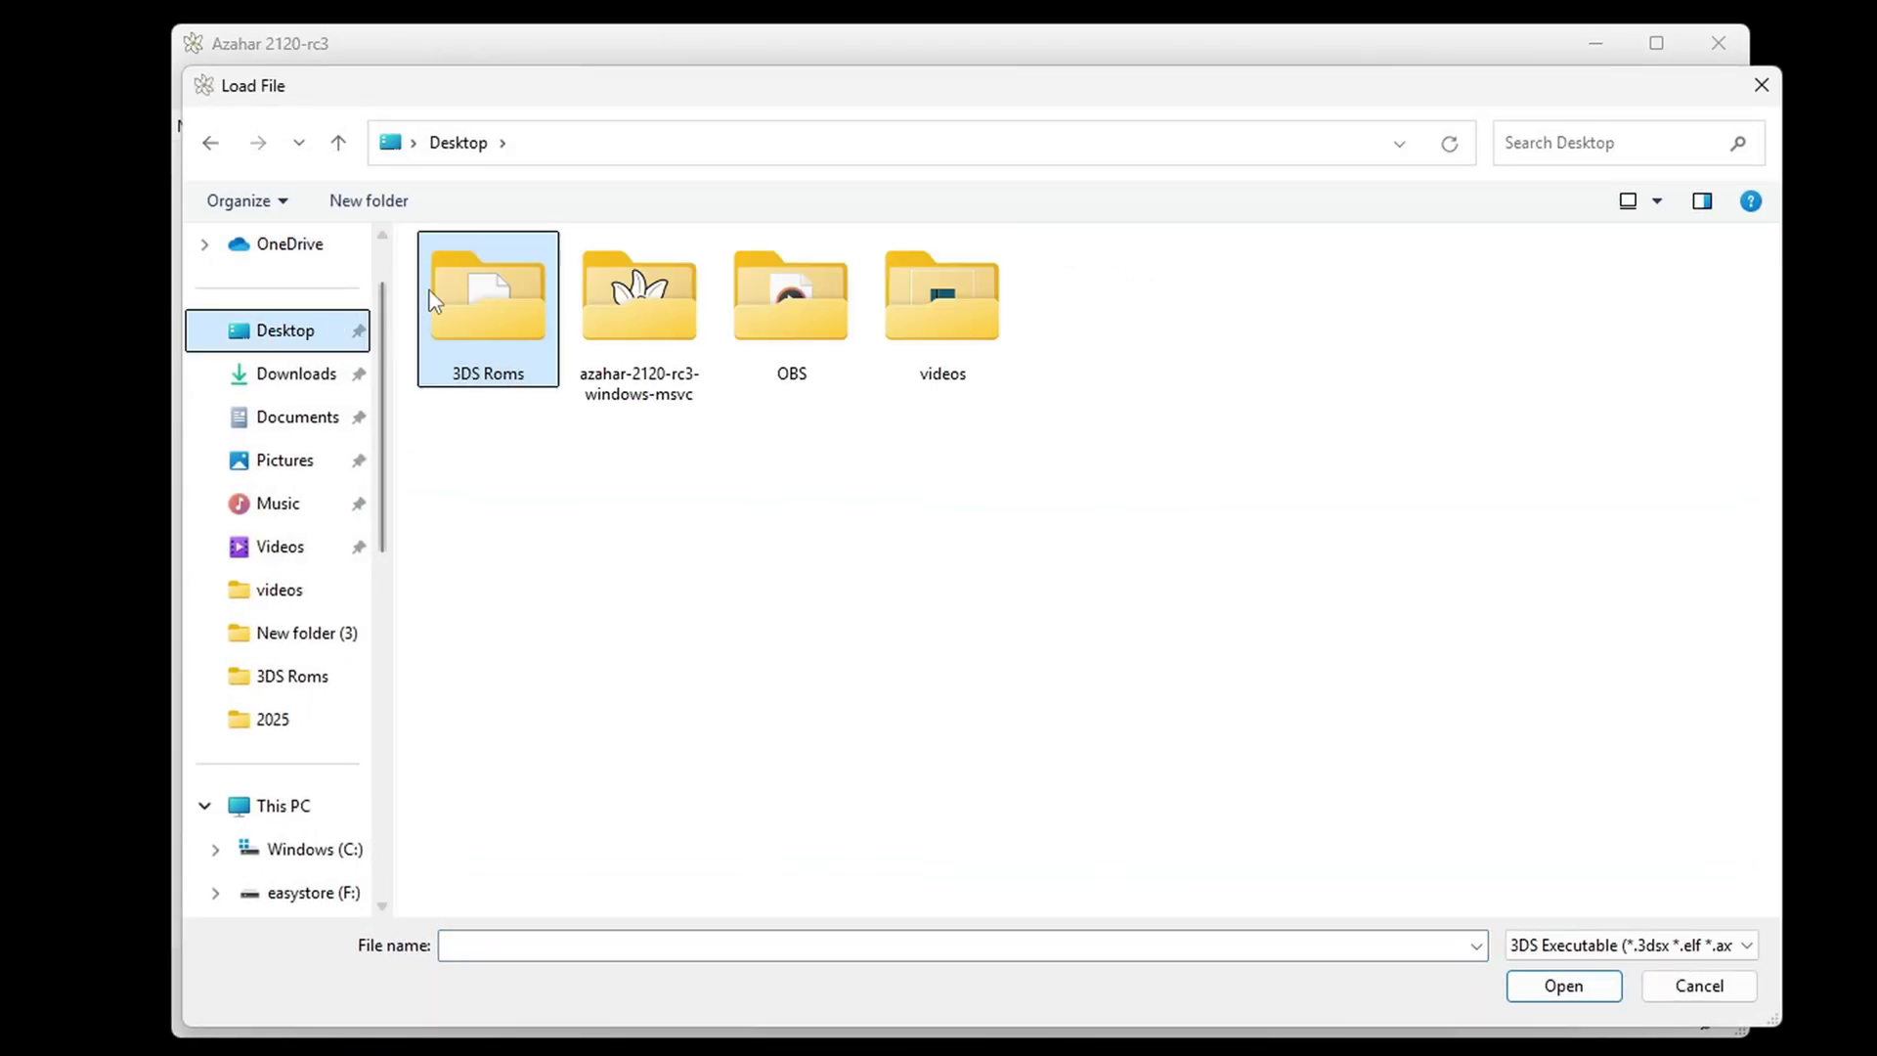
double_click(486, 301)
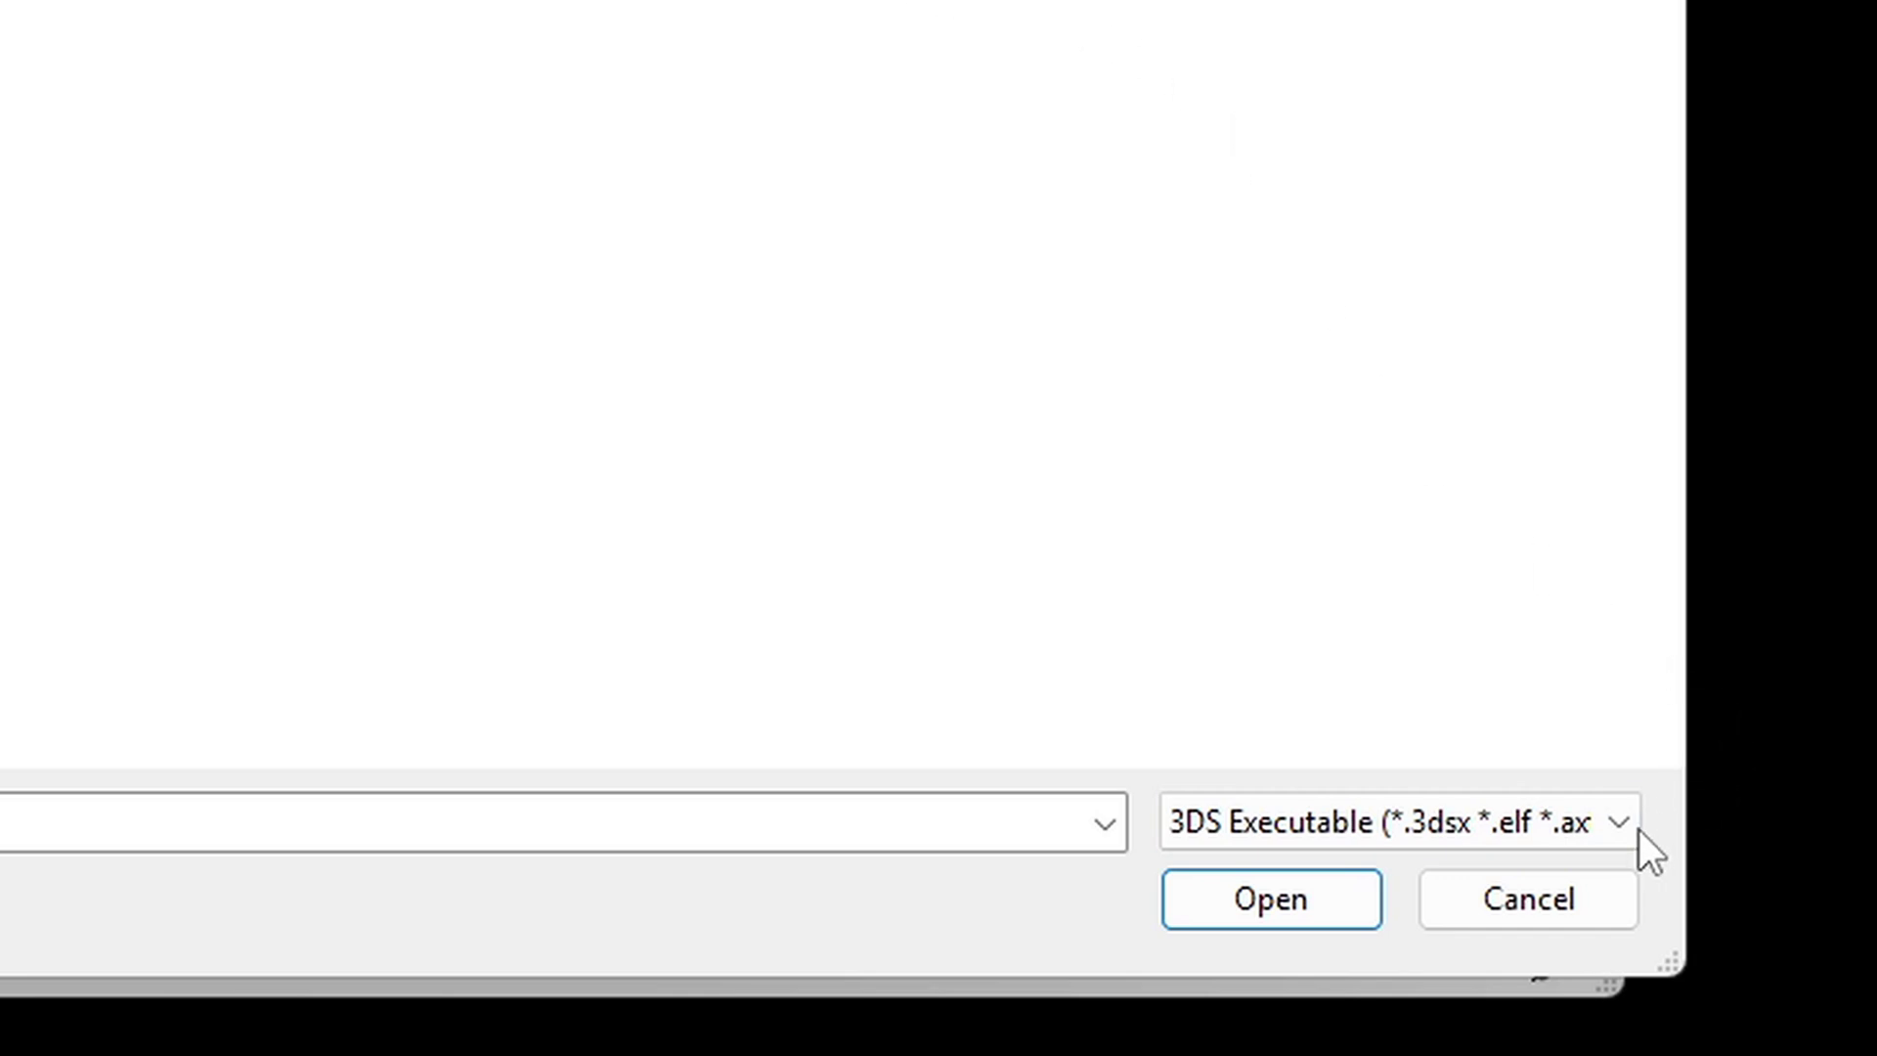
left_click(1634, 833)
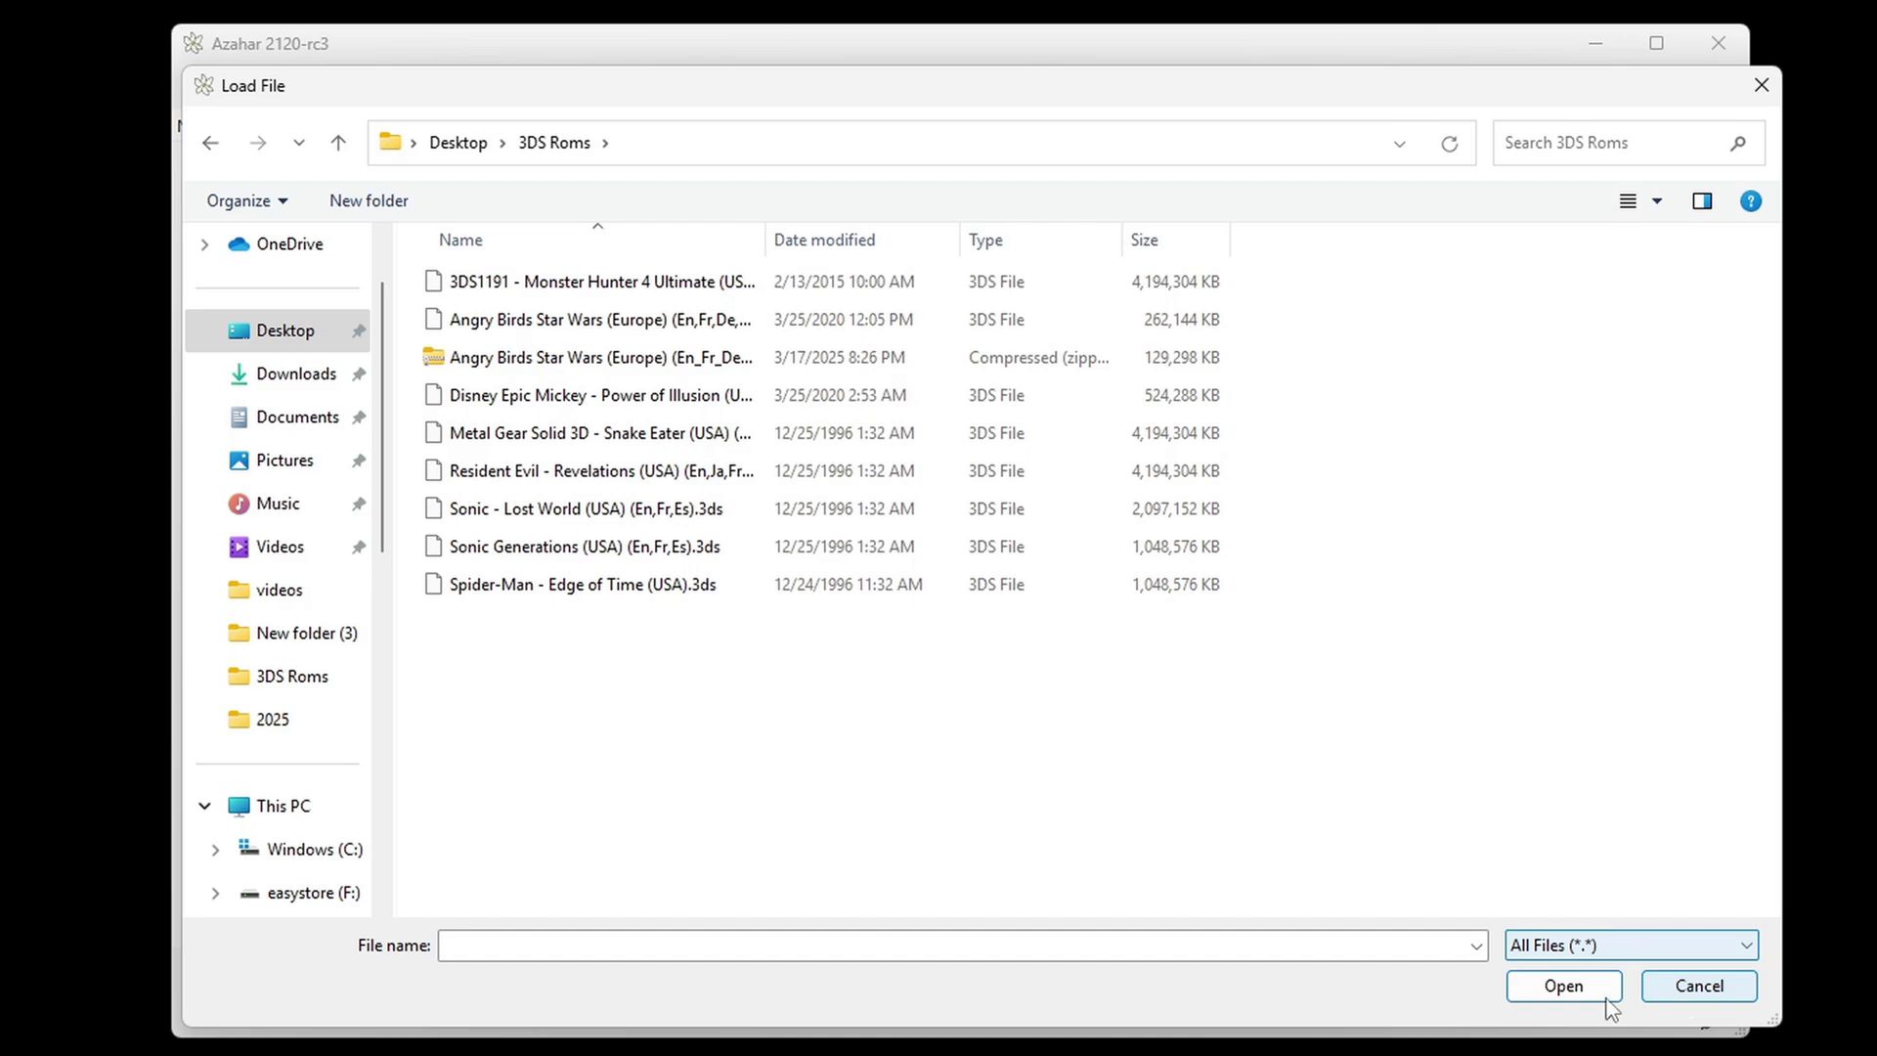
double_click(522, 548)
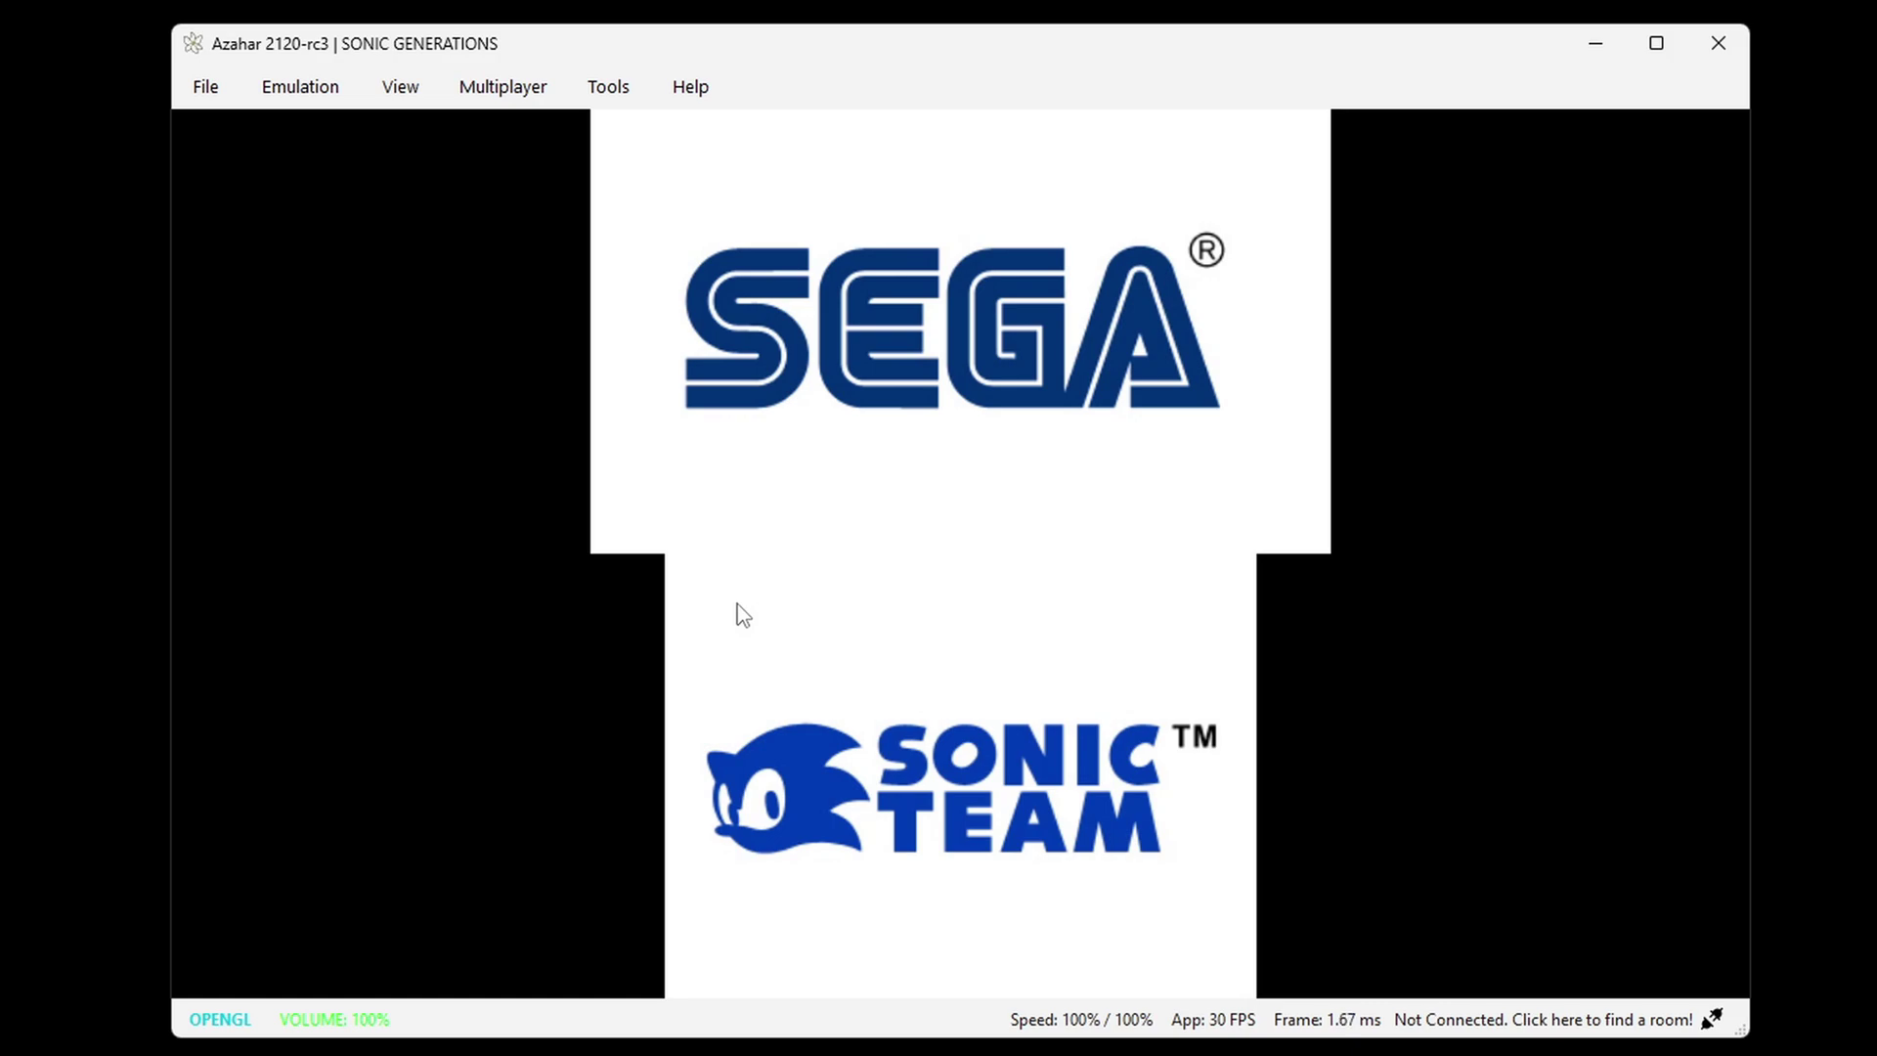
- Load Spider-Man - Edge of Time (USA).3ds from the 3DS Roms folder
left_click(216, 87)
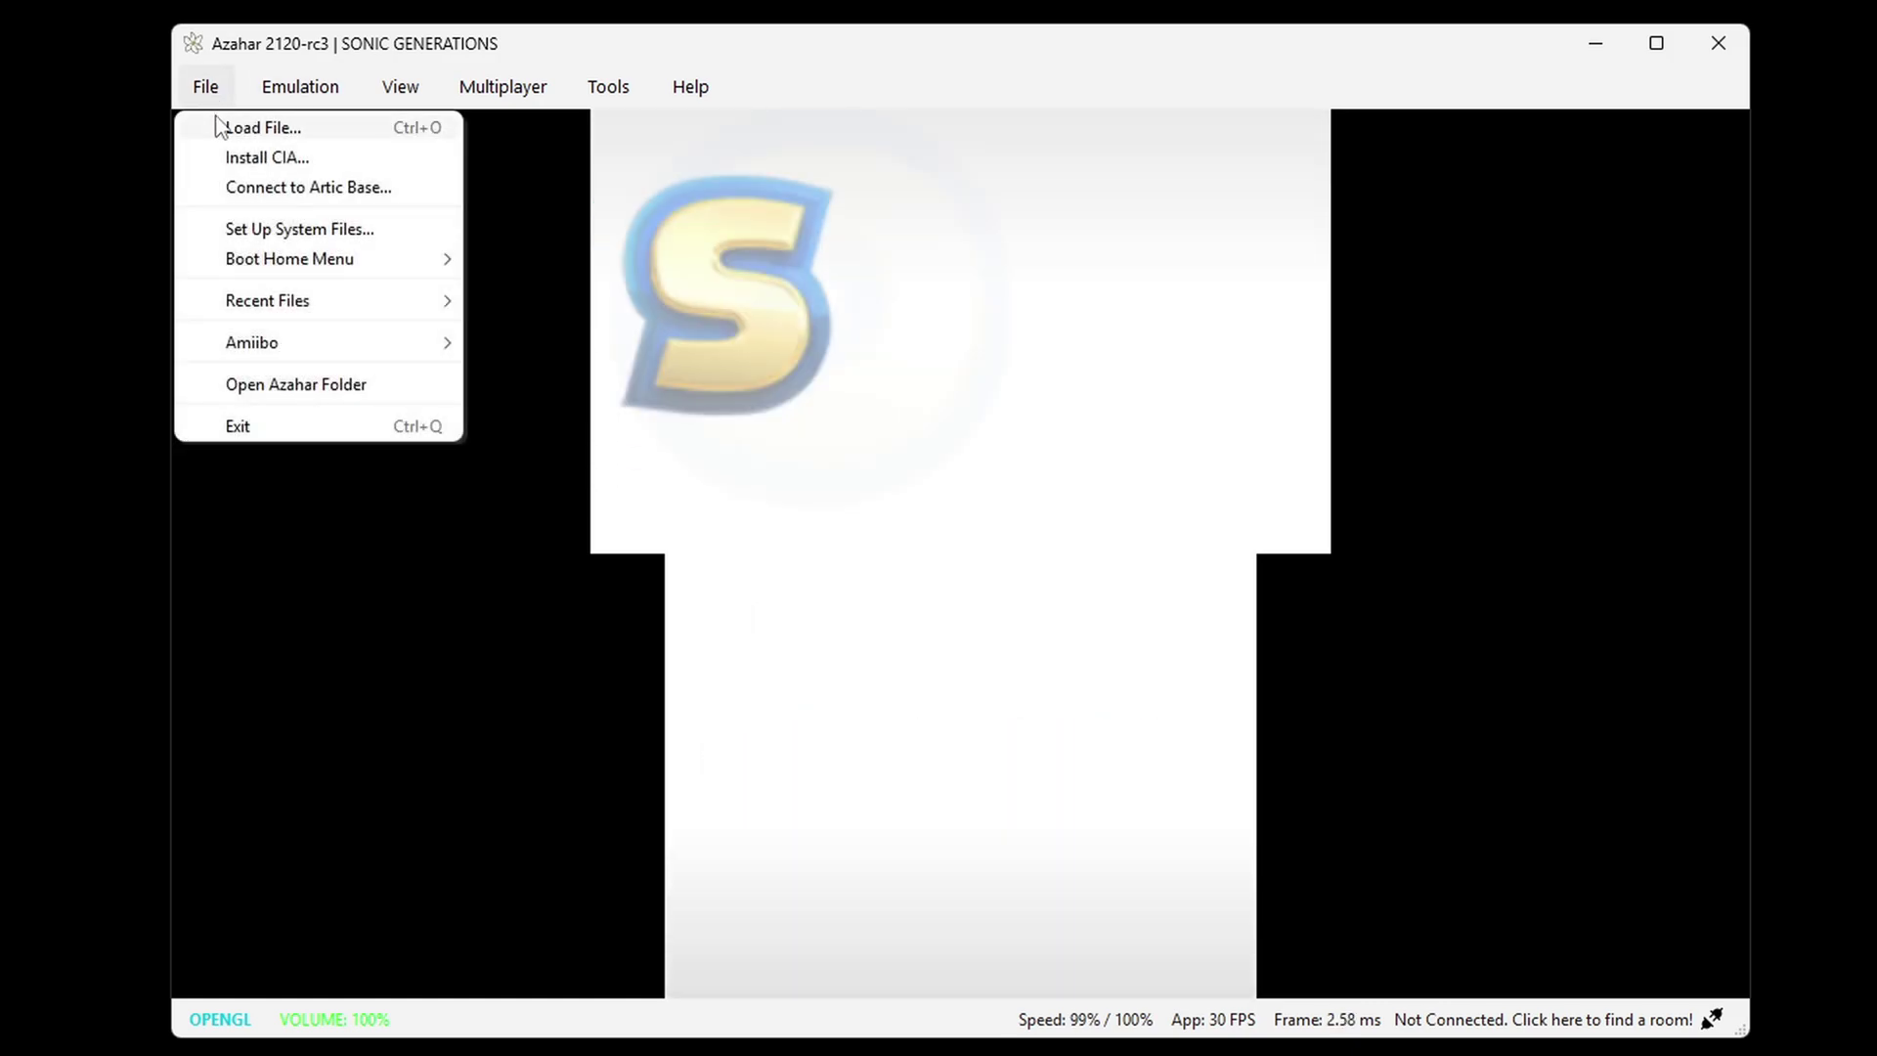
left_click(219, 135)
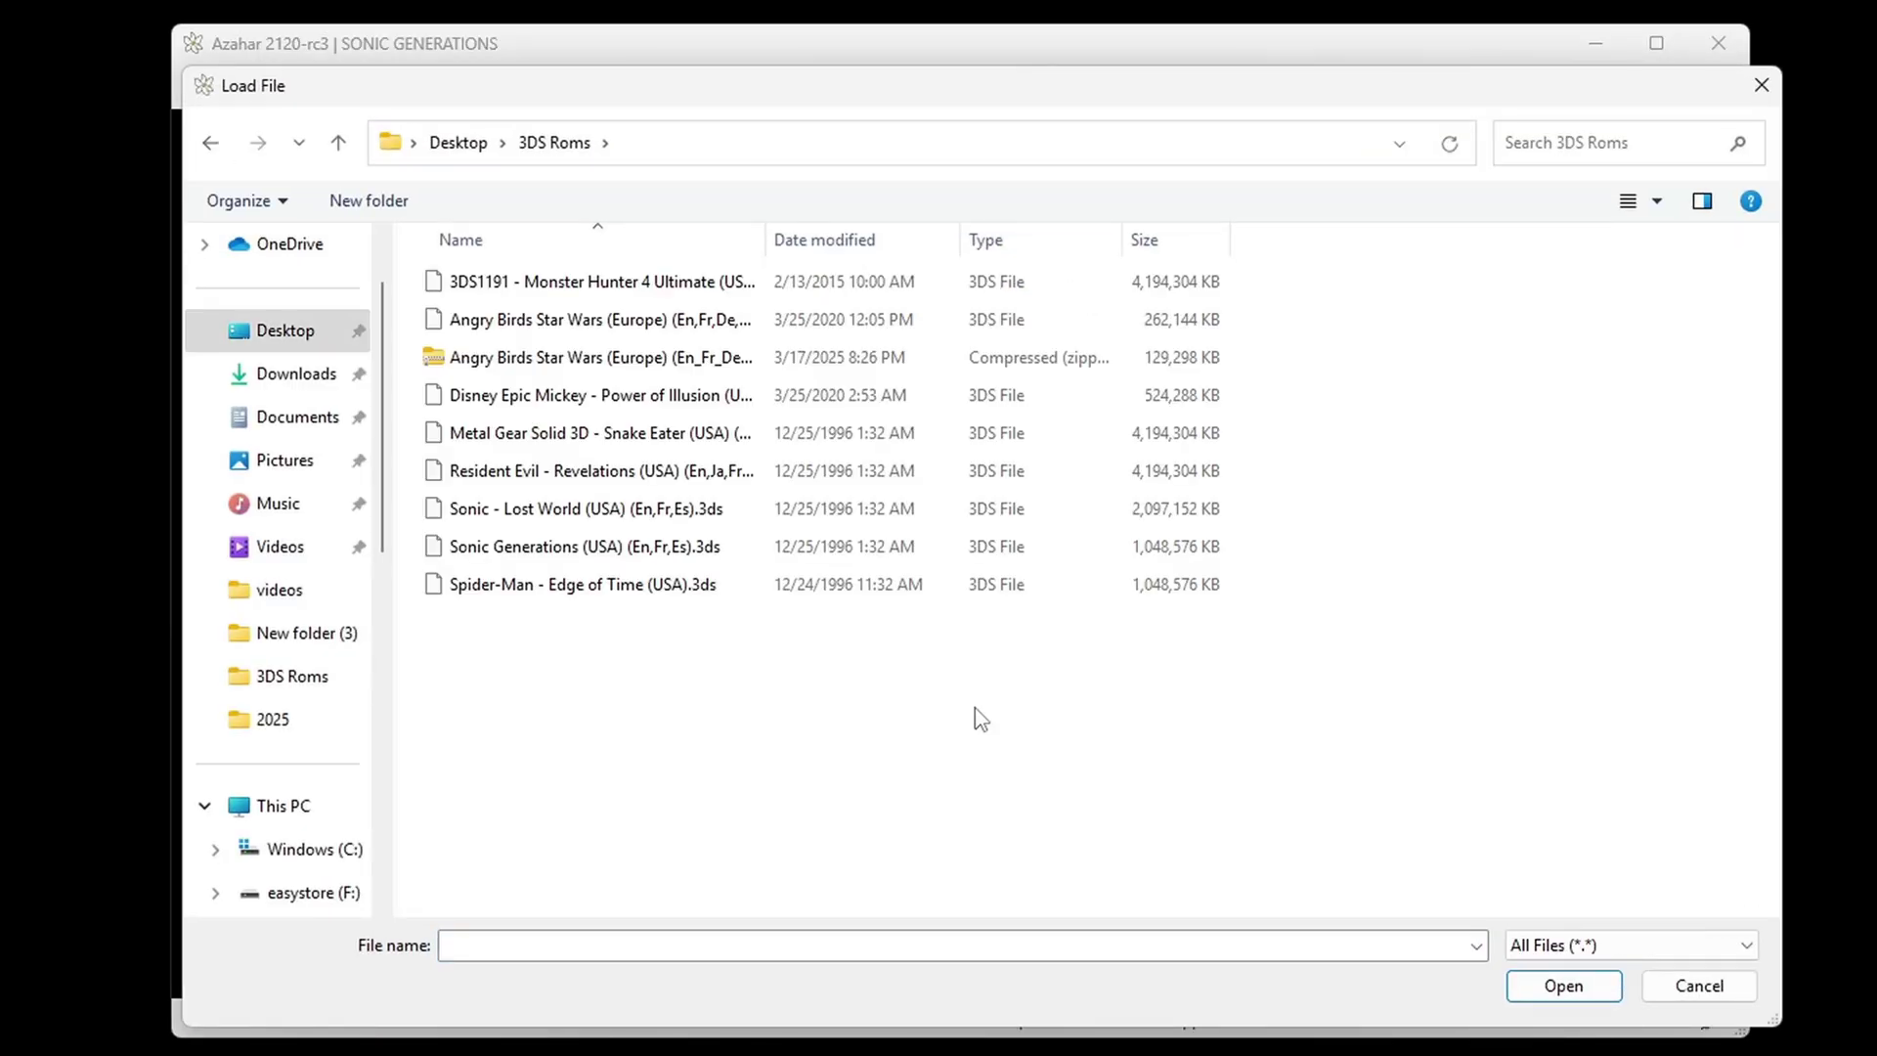
left_click(595, 587)
double_click(596, 585)
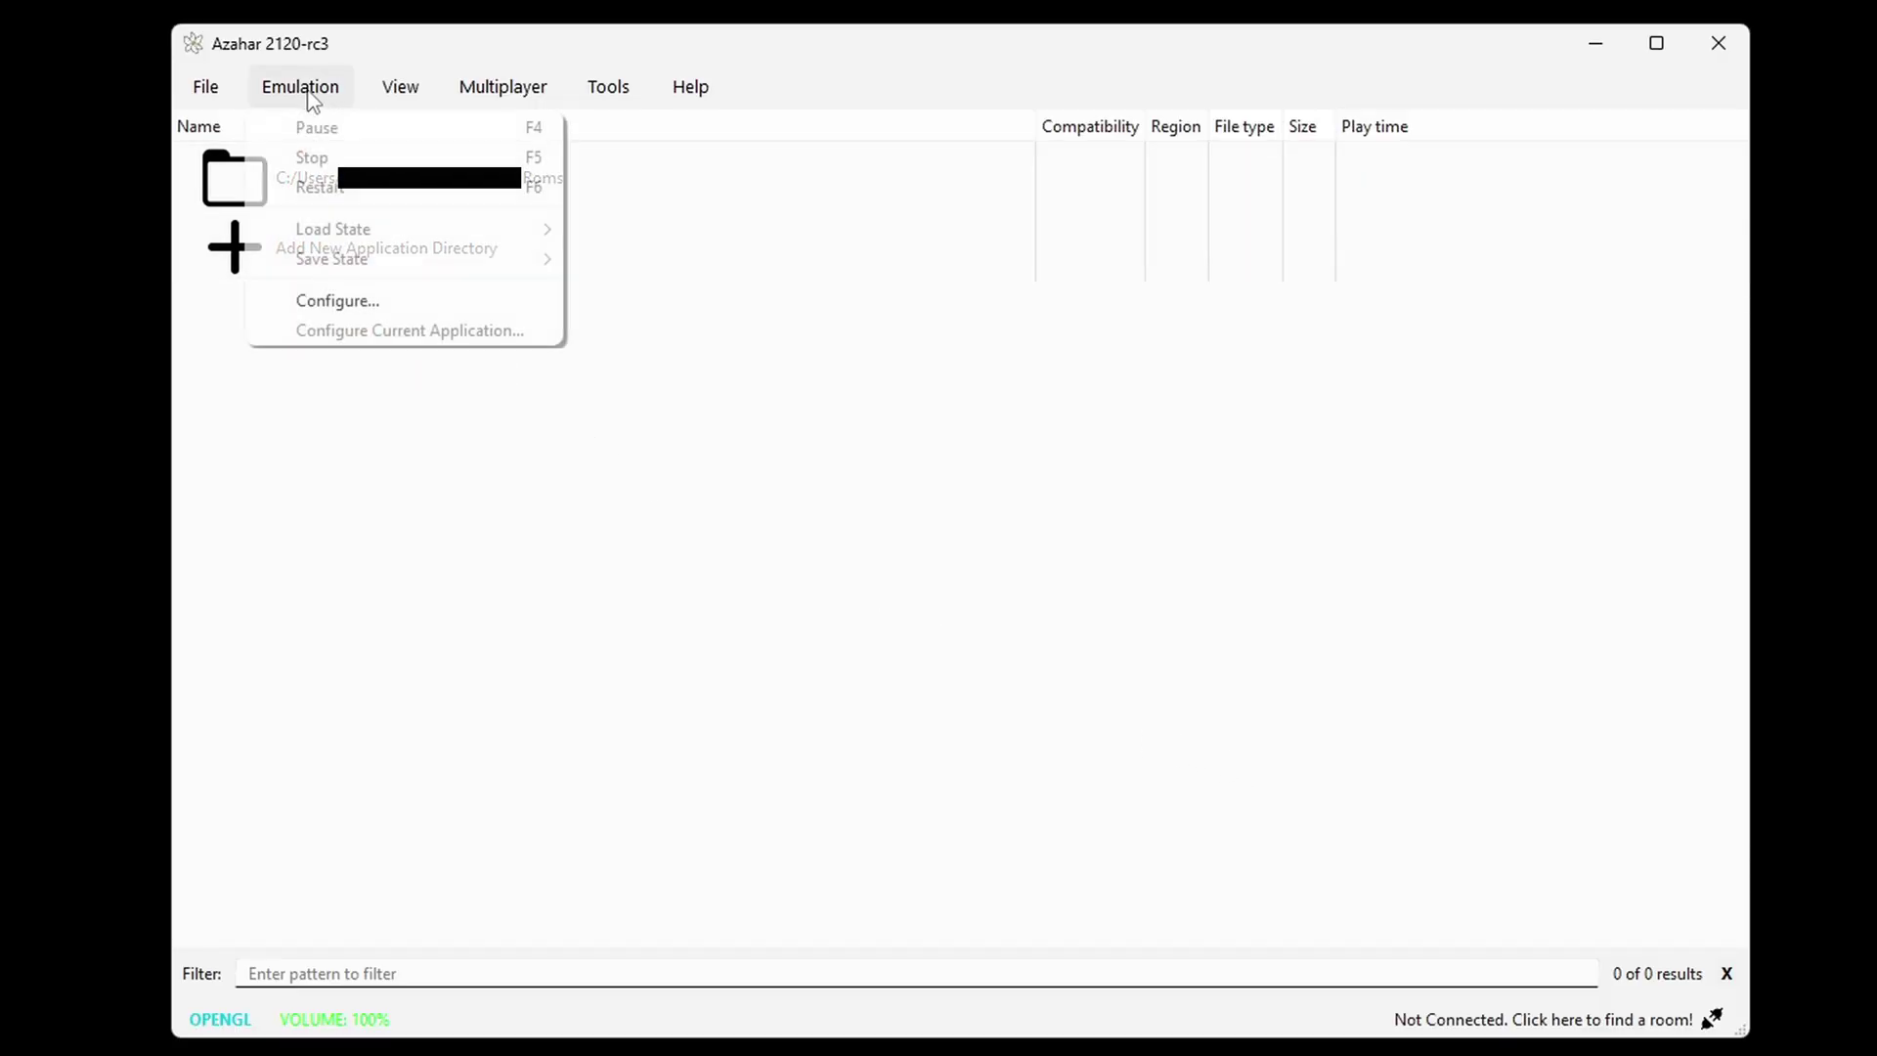
- Set the internal resolution to 6x Native (2400x1440) in the emulator's graphics configuration
left_click(364, 302)
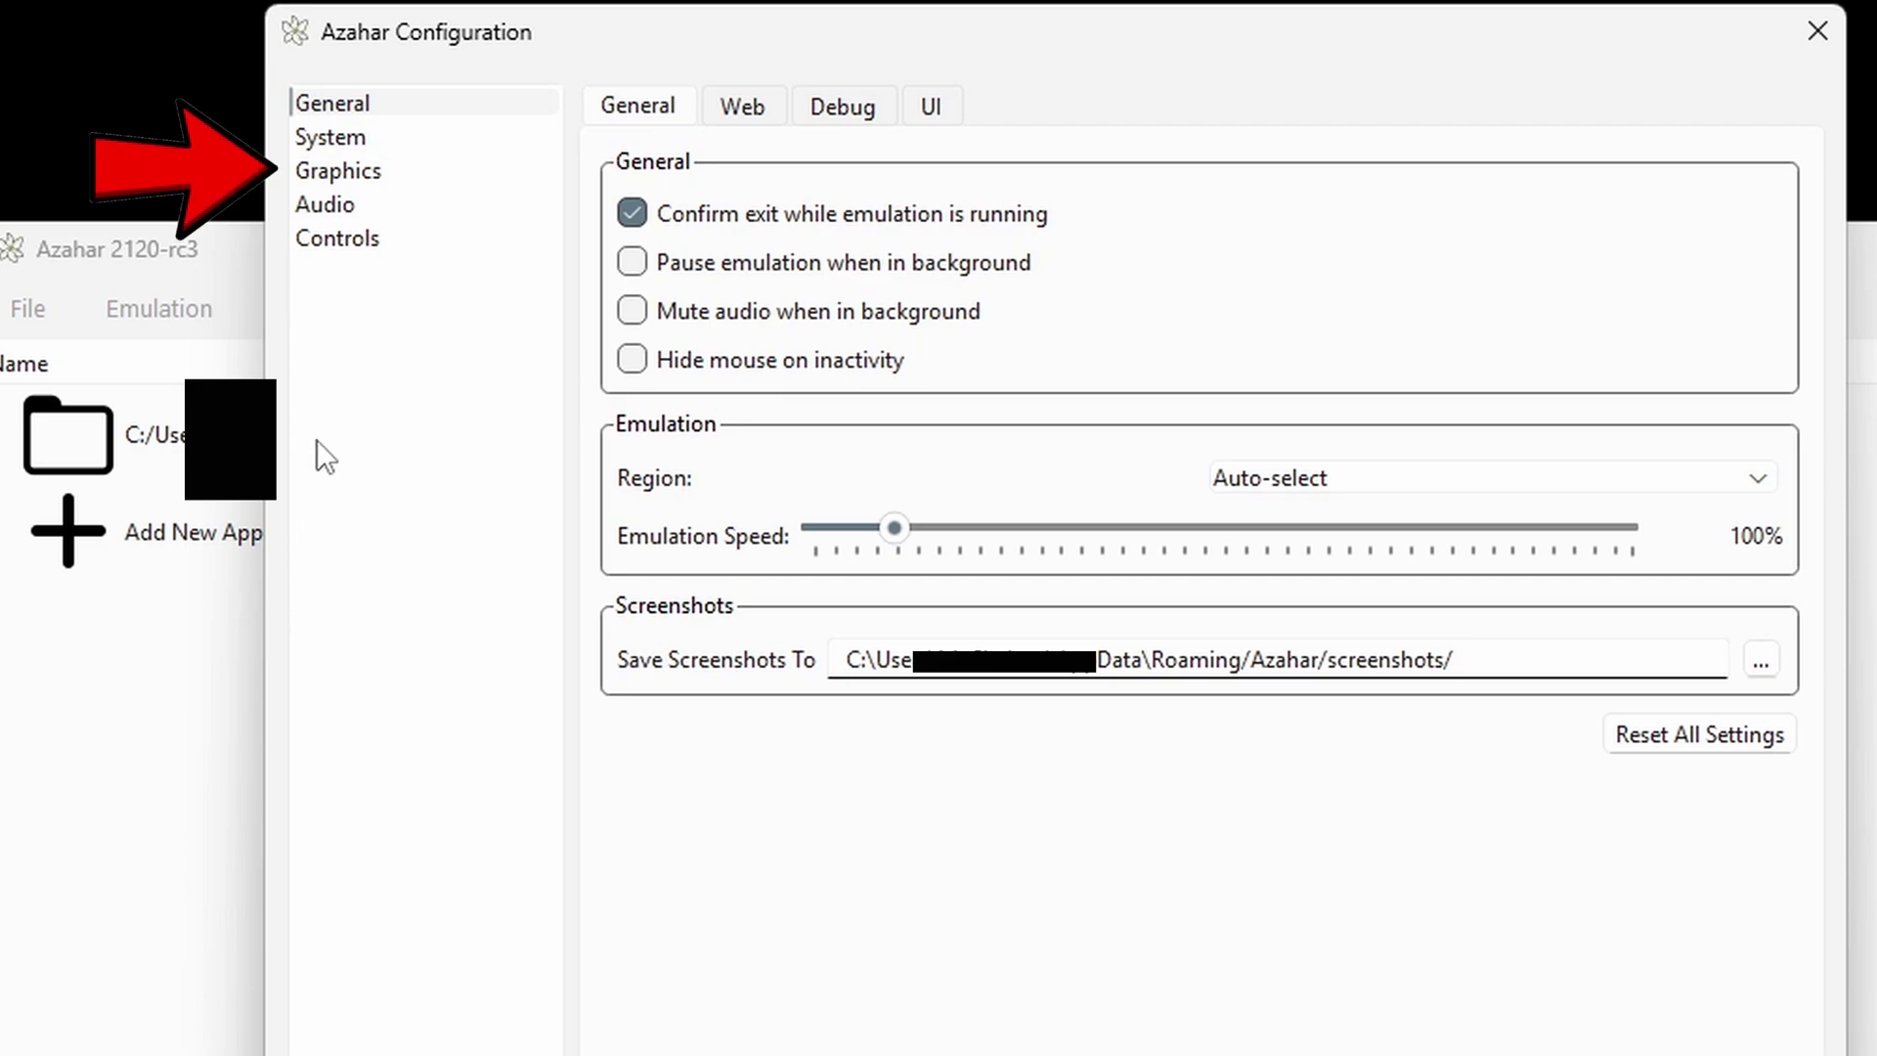
left_click(372, 174)
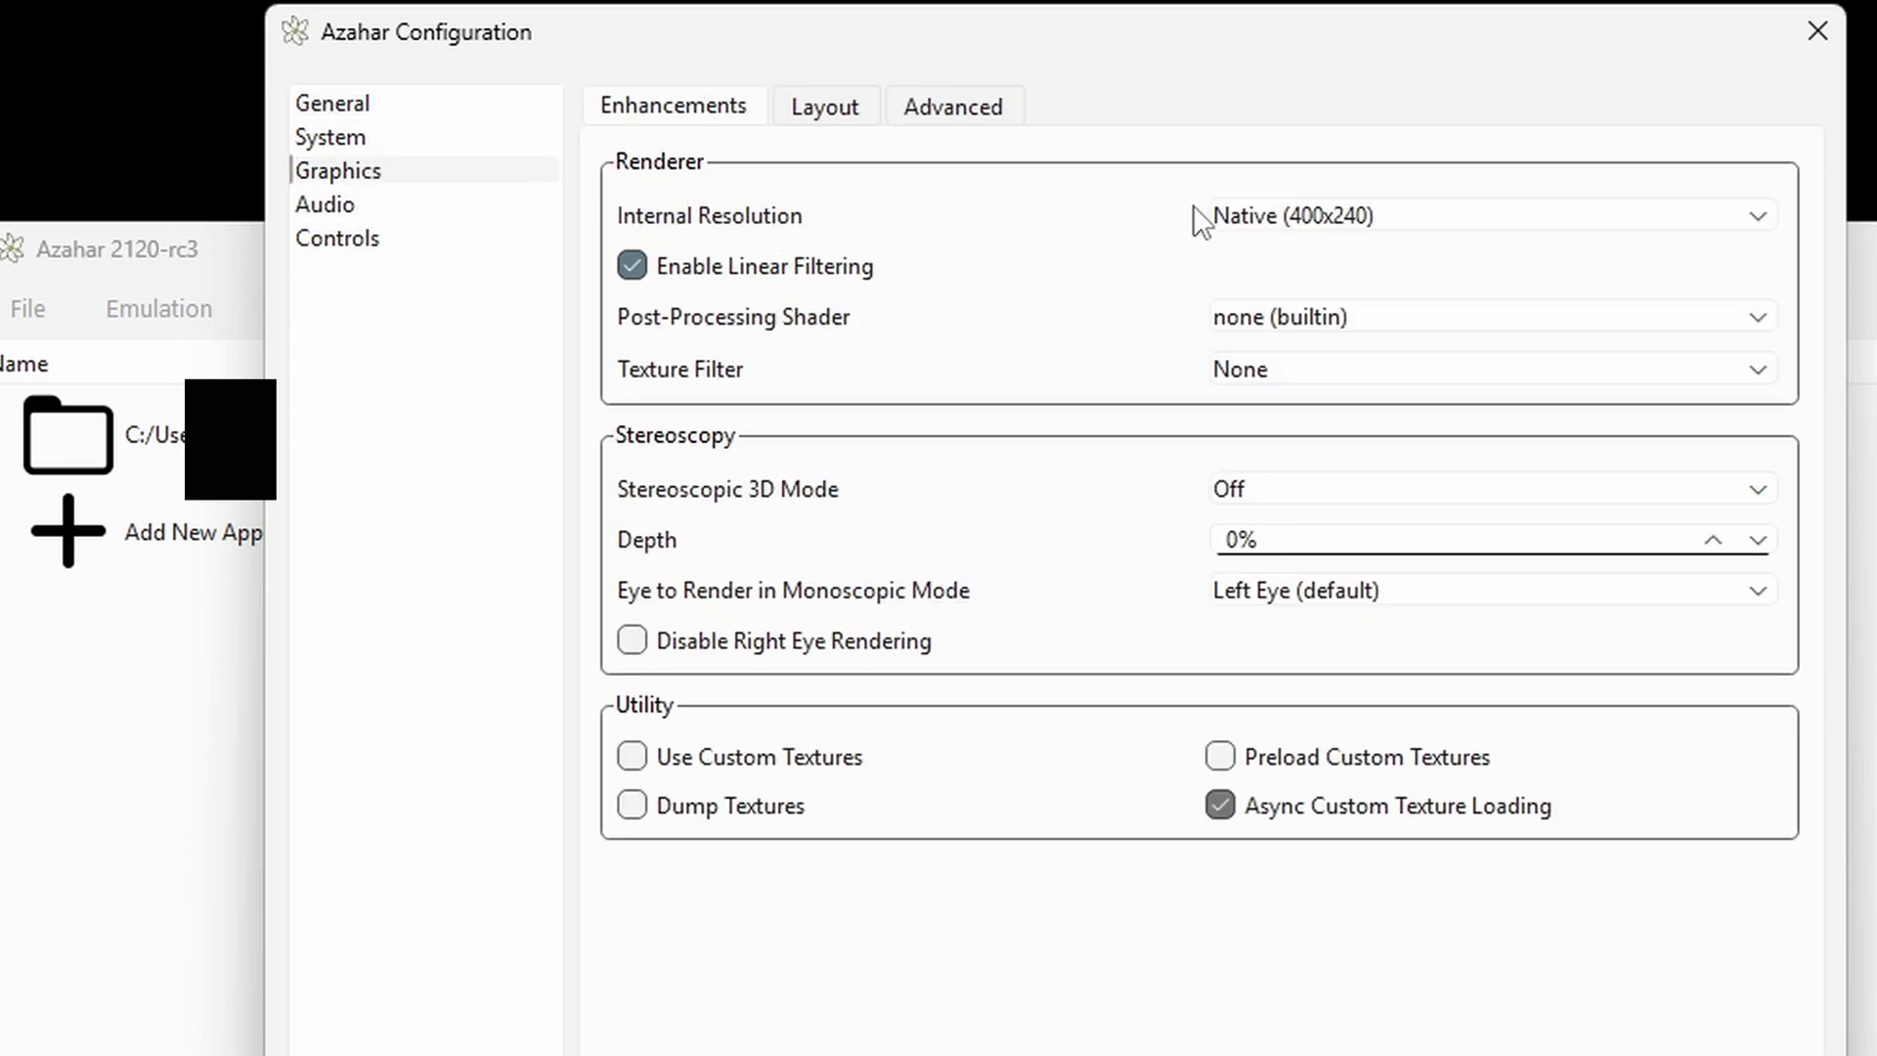
left_click(1569, 222)
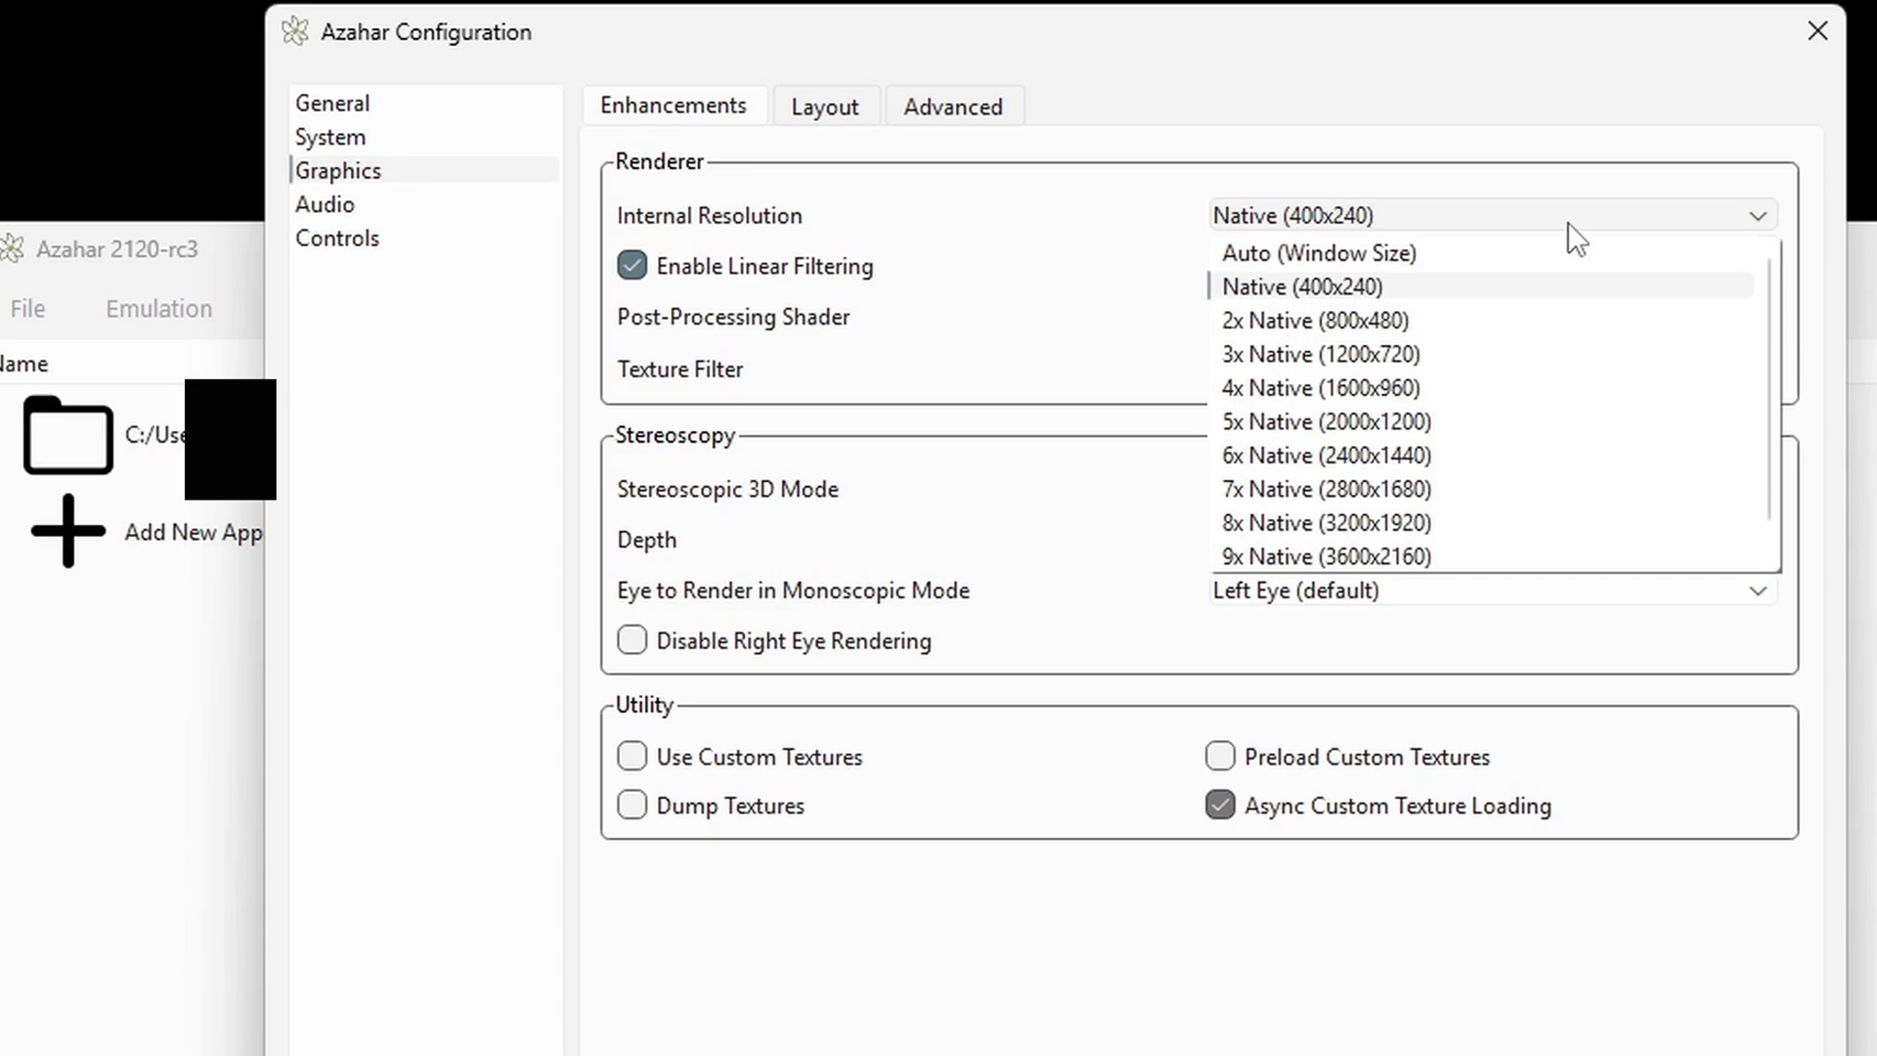
left_click(1451, 457)
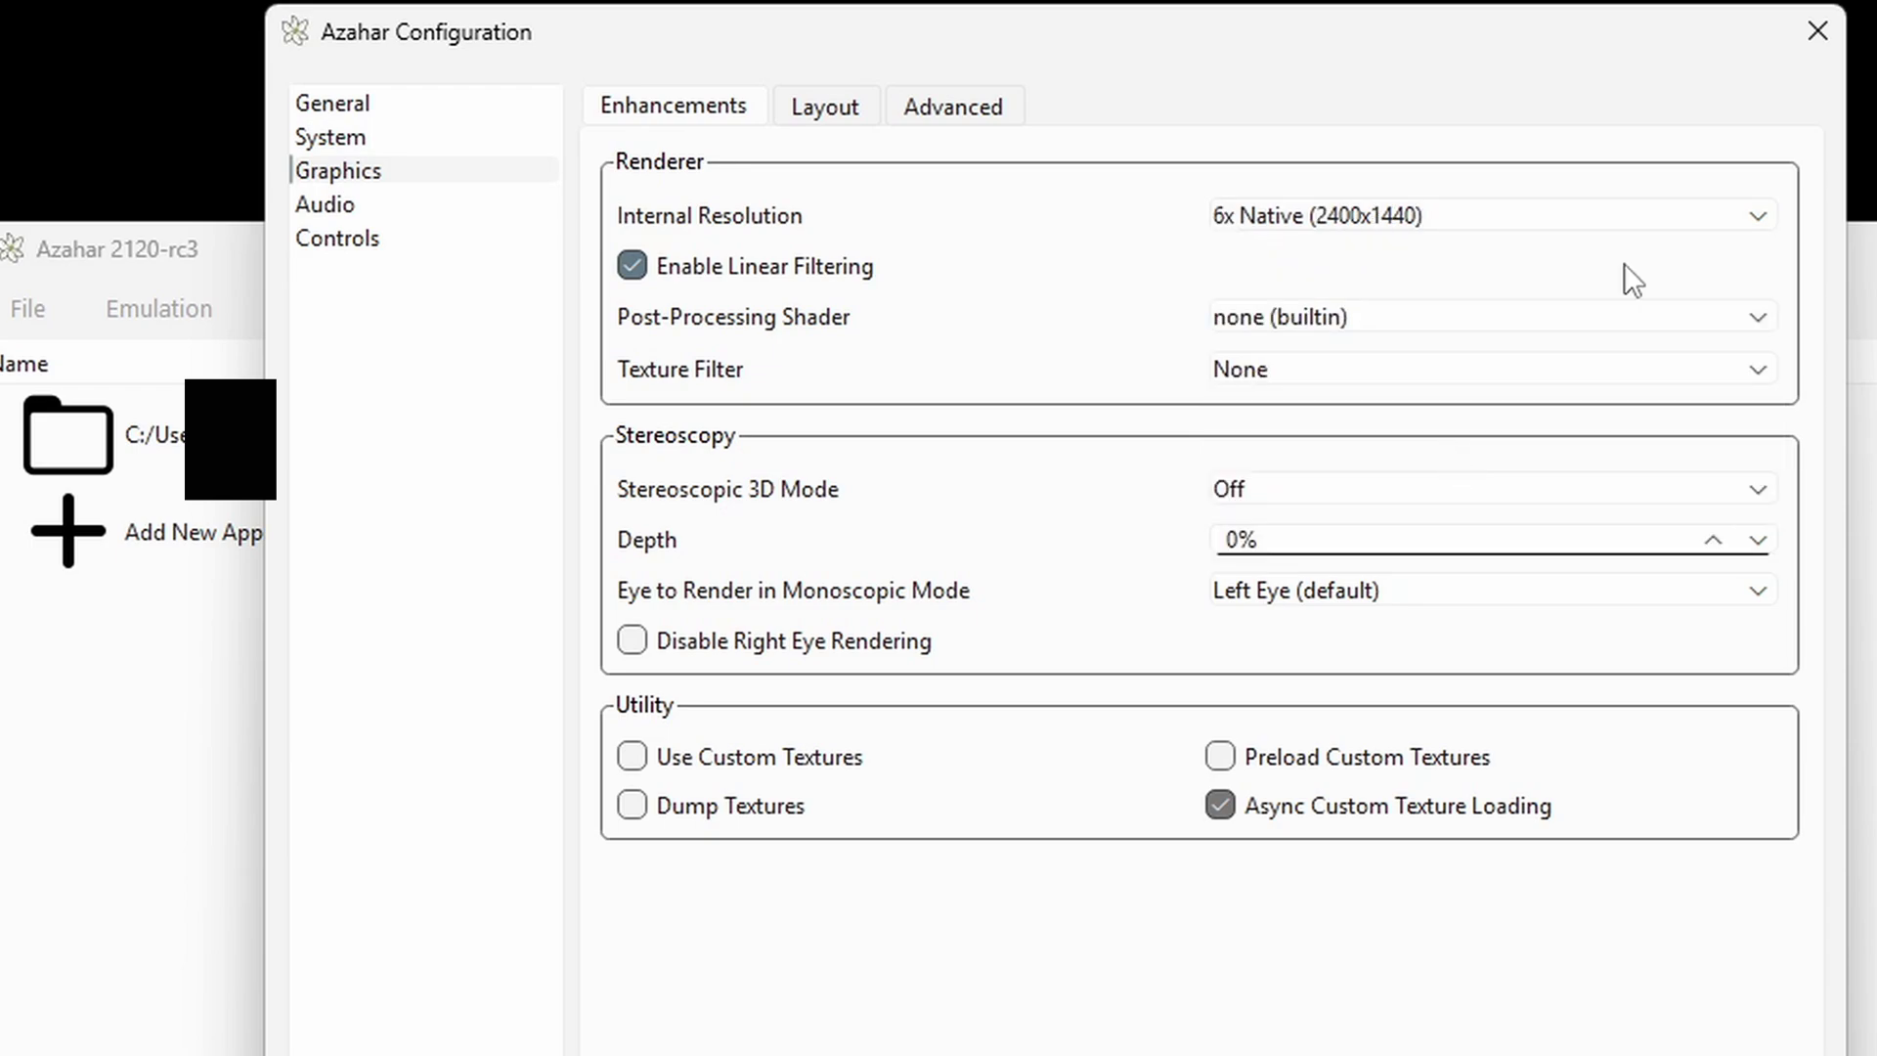
- Look over the texture filter choices and set the graphics API to Vulkan with the NVIDIA GeForce RTX 3070 as physical device
left_click(1634, 369)
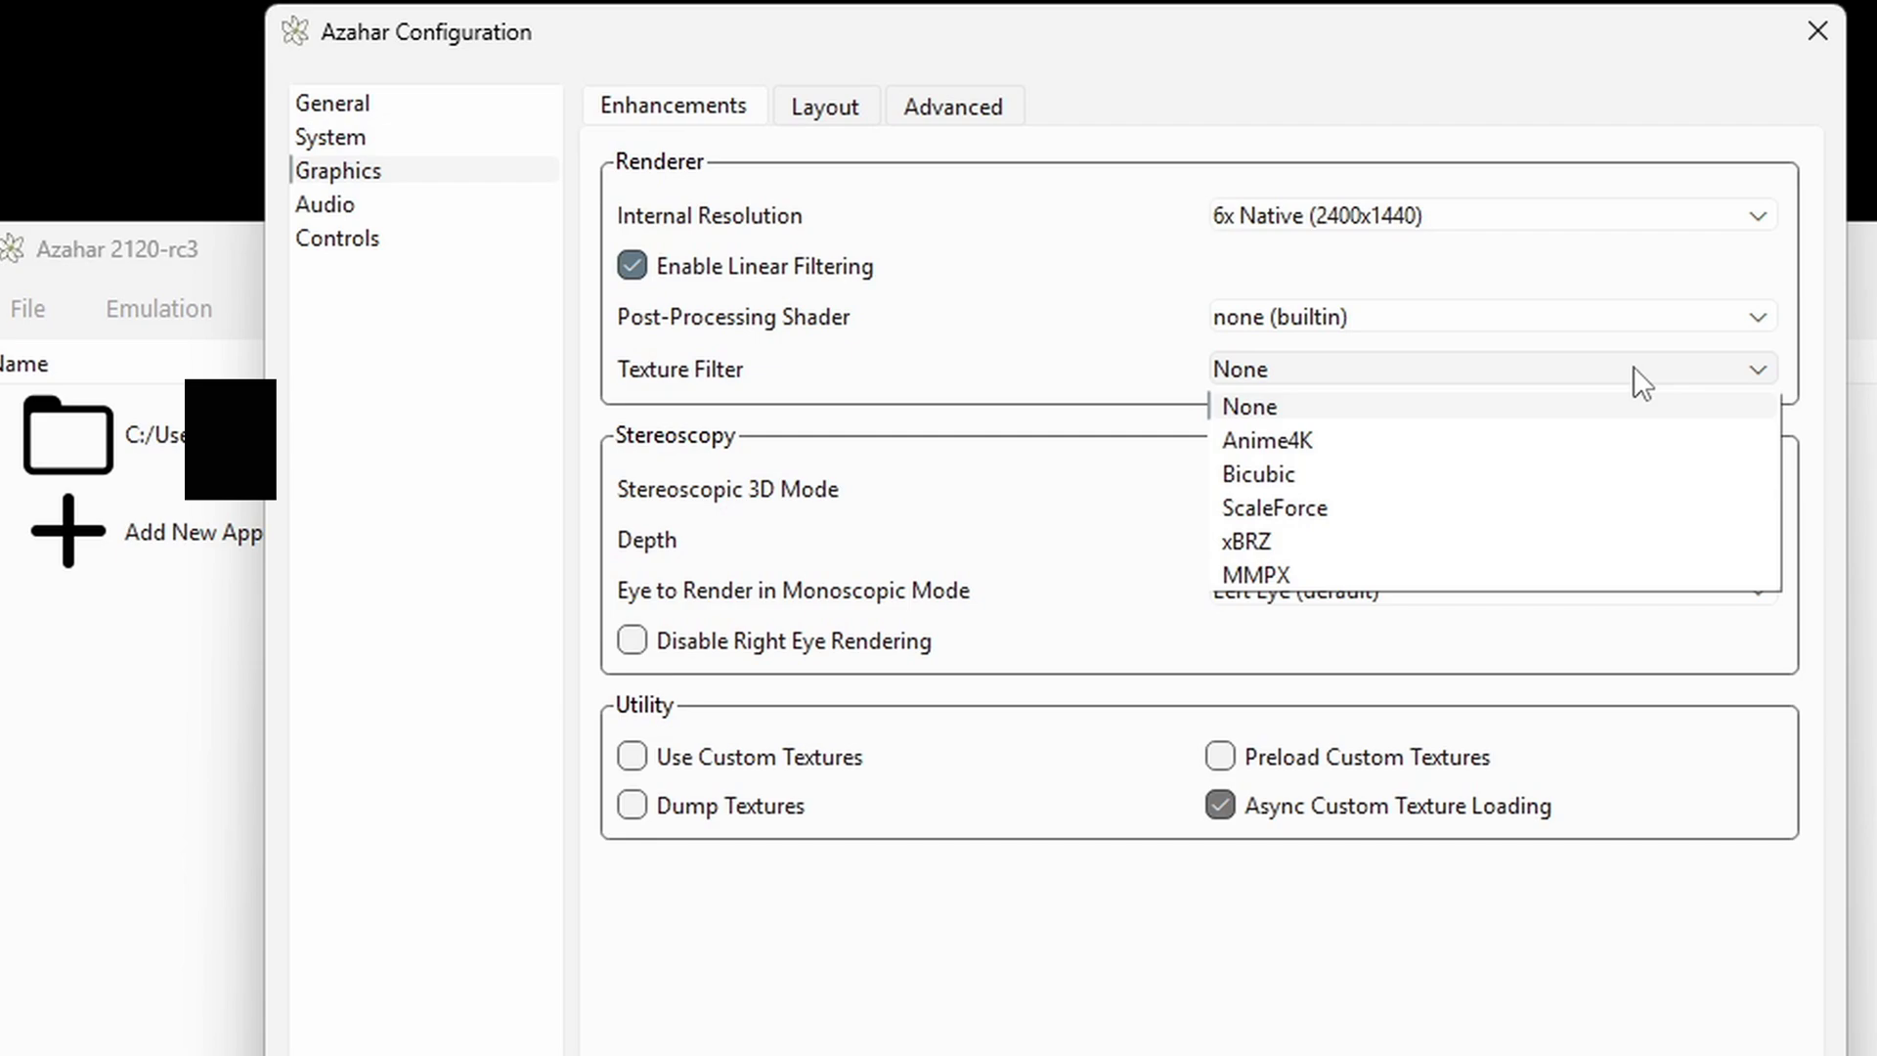
left_click(1097, 315)
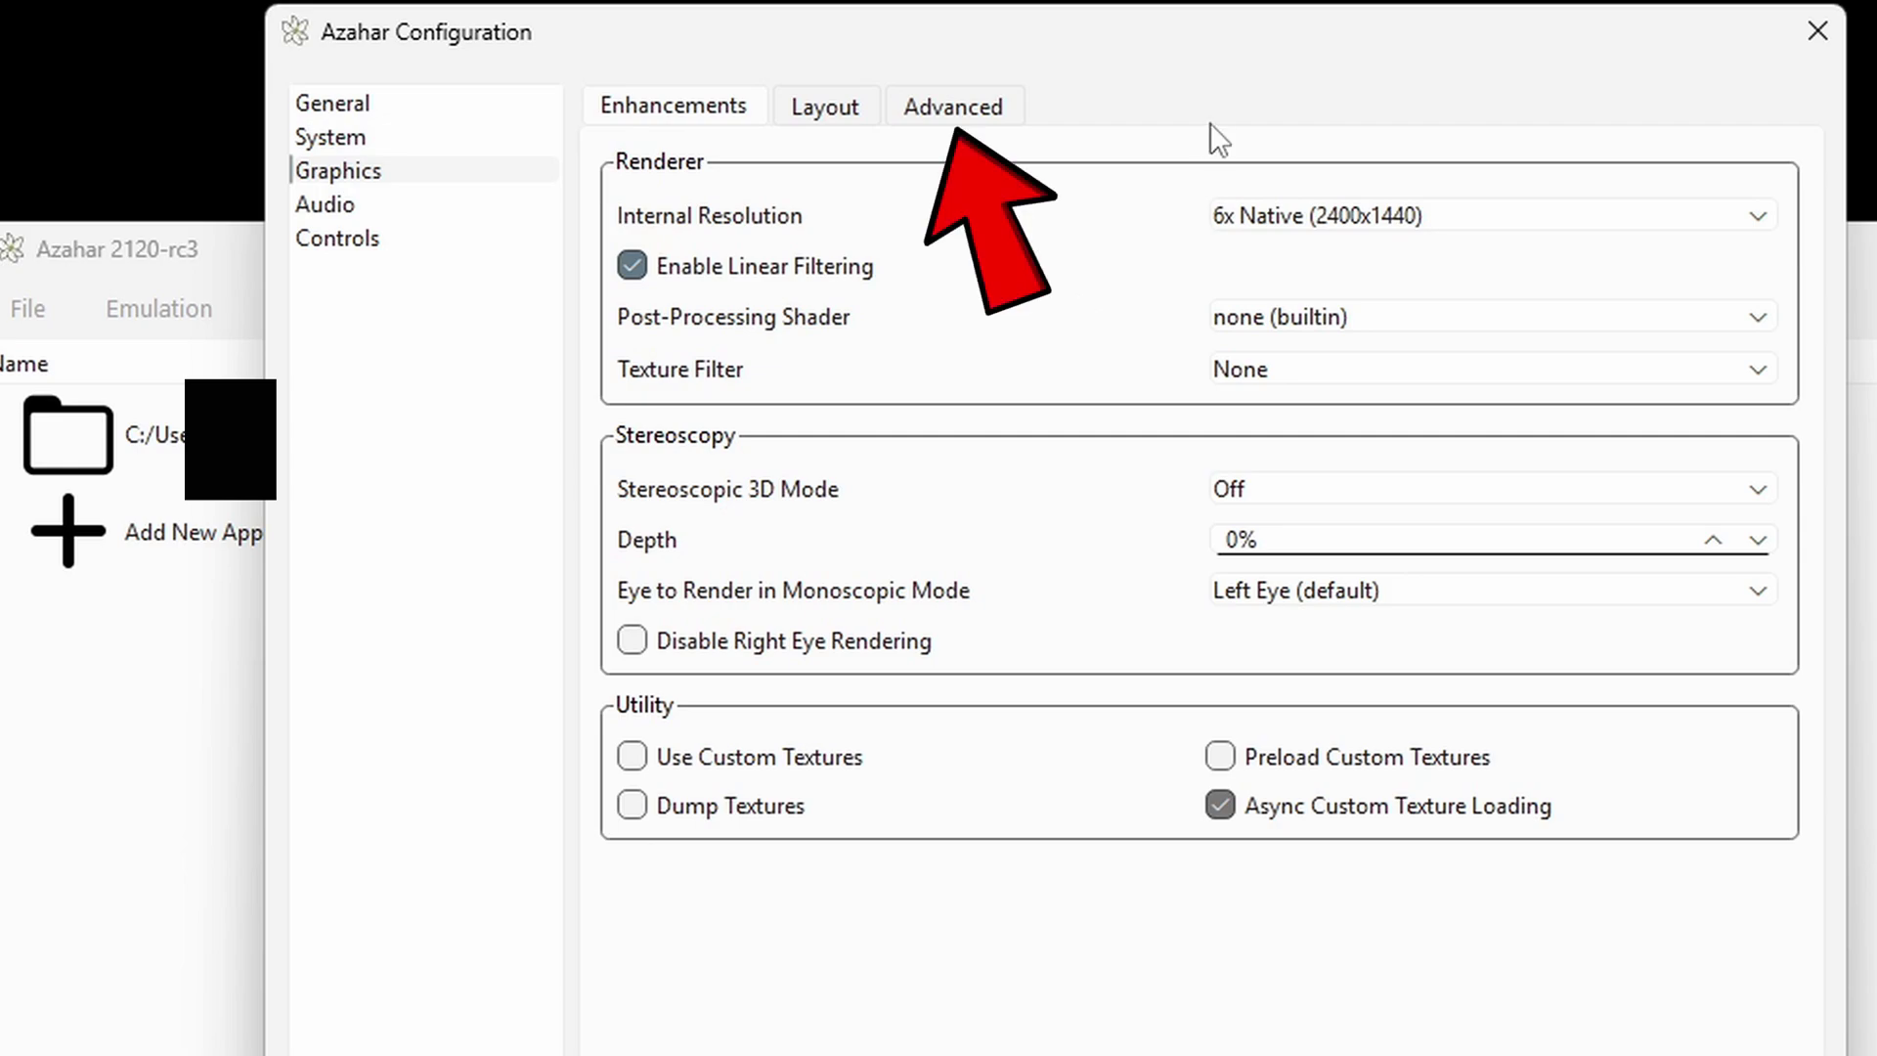
left_click(934, 109)
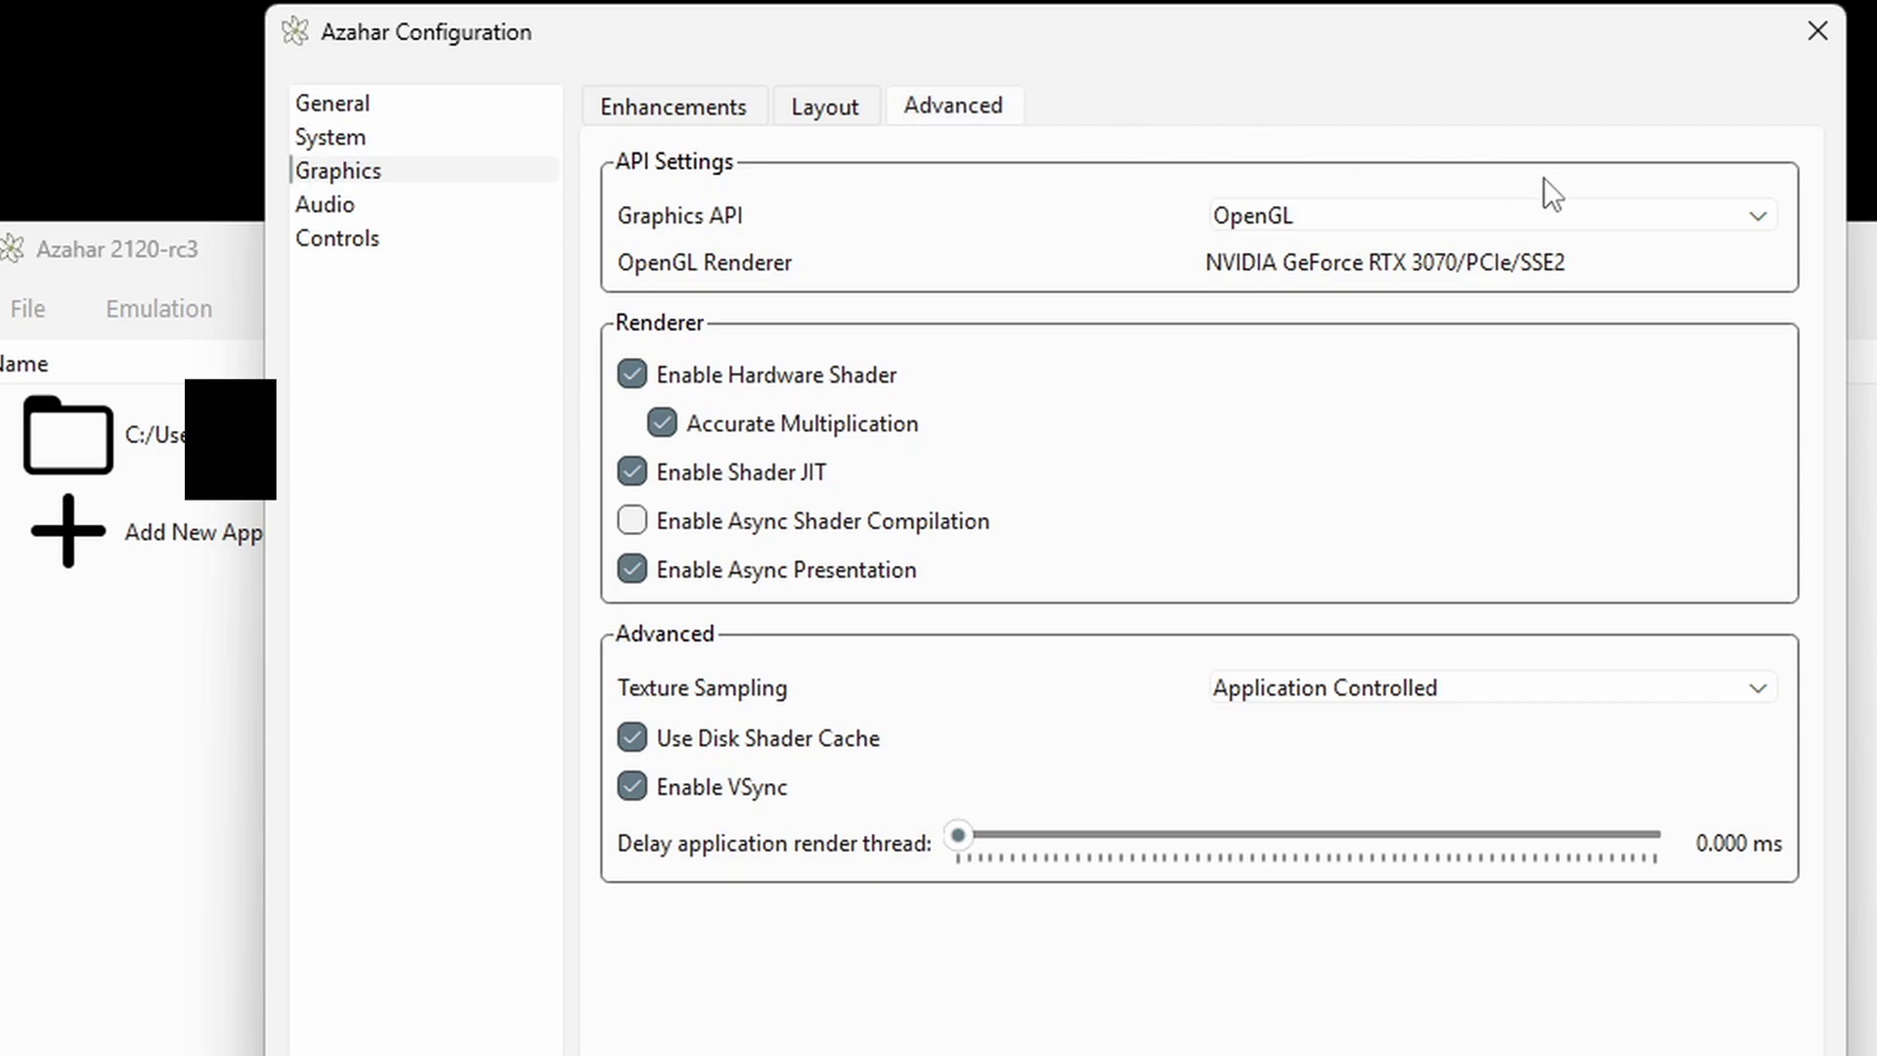
left_click(1646, 218)
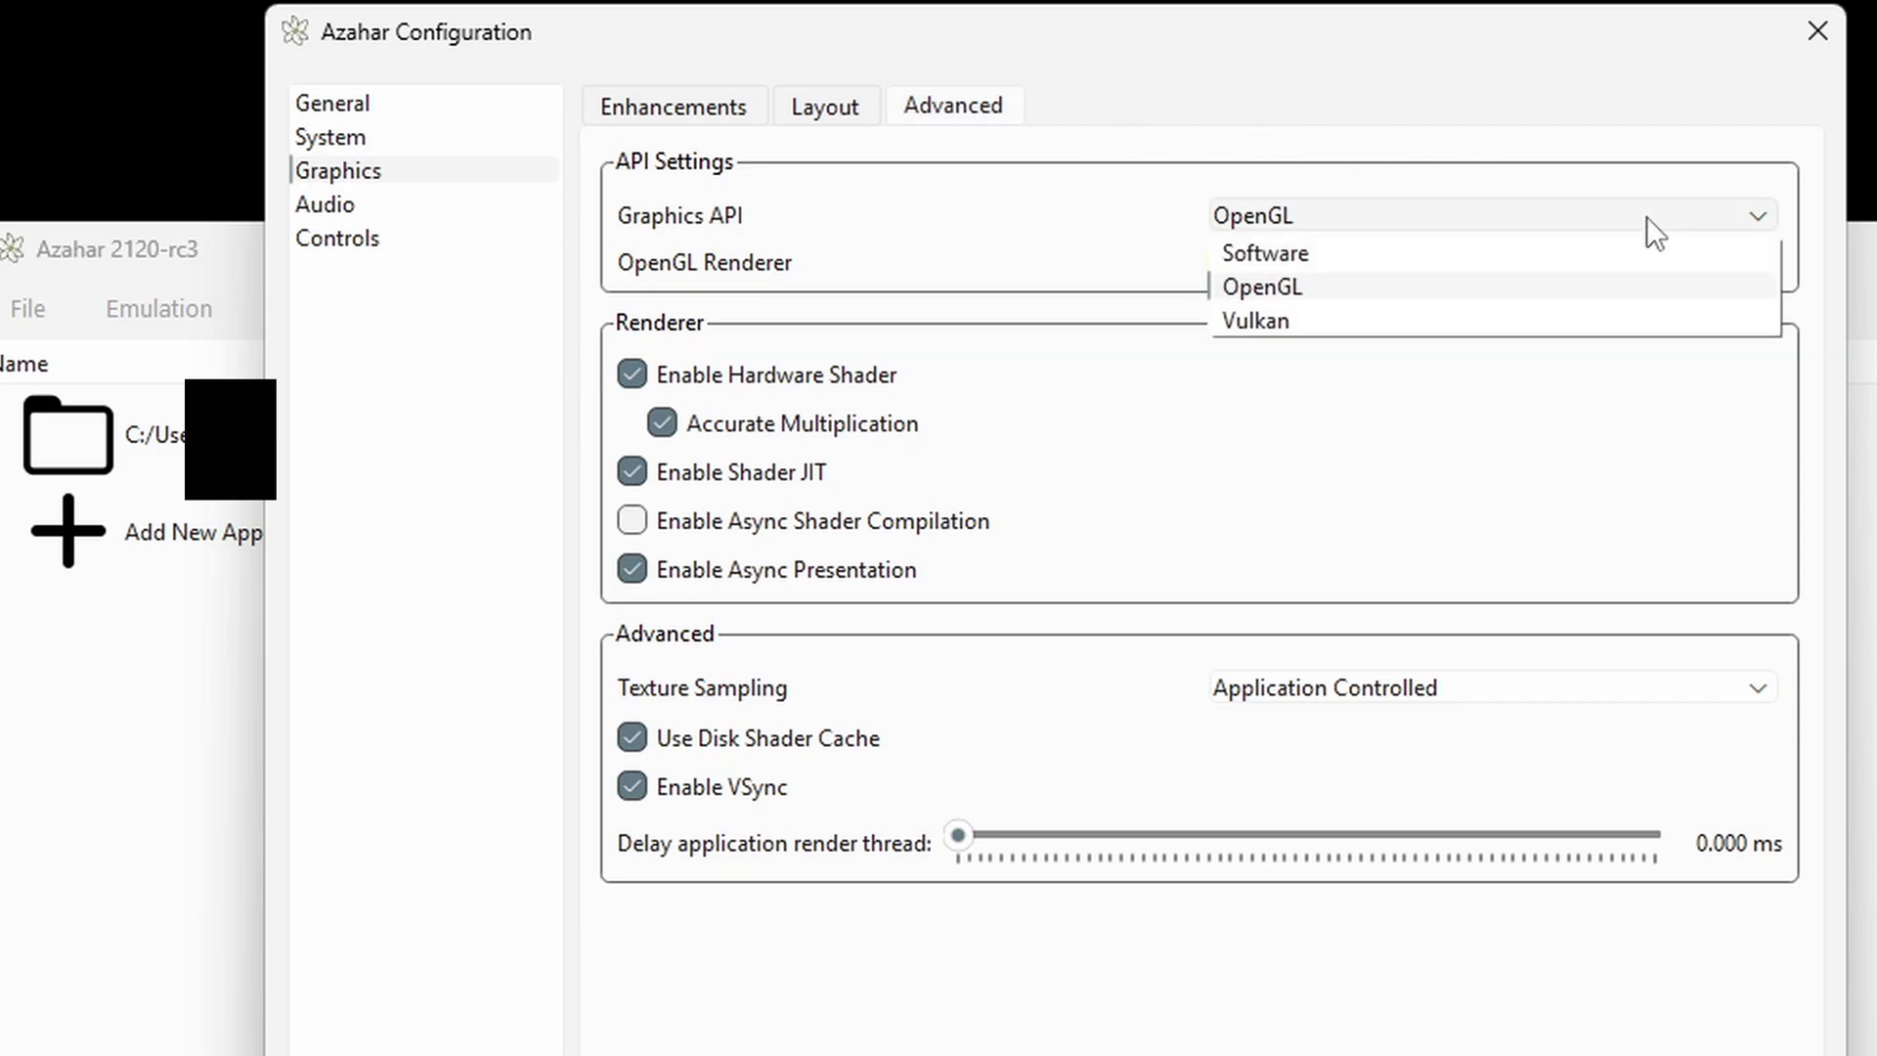
left_click(1309, 333)
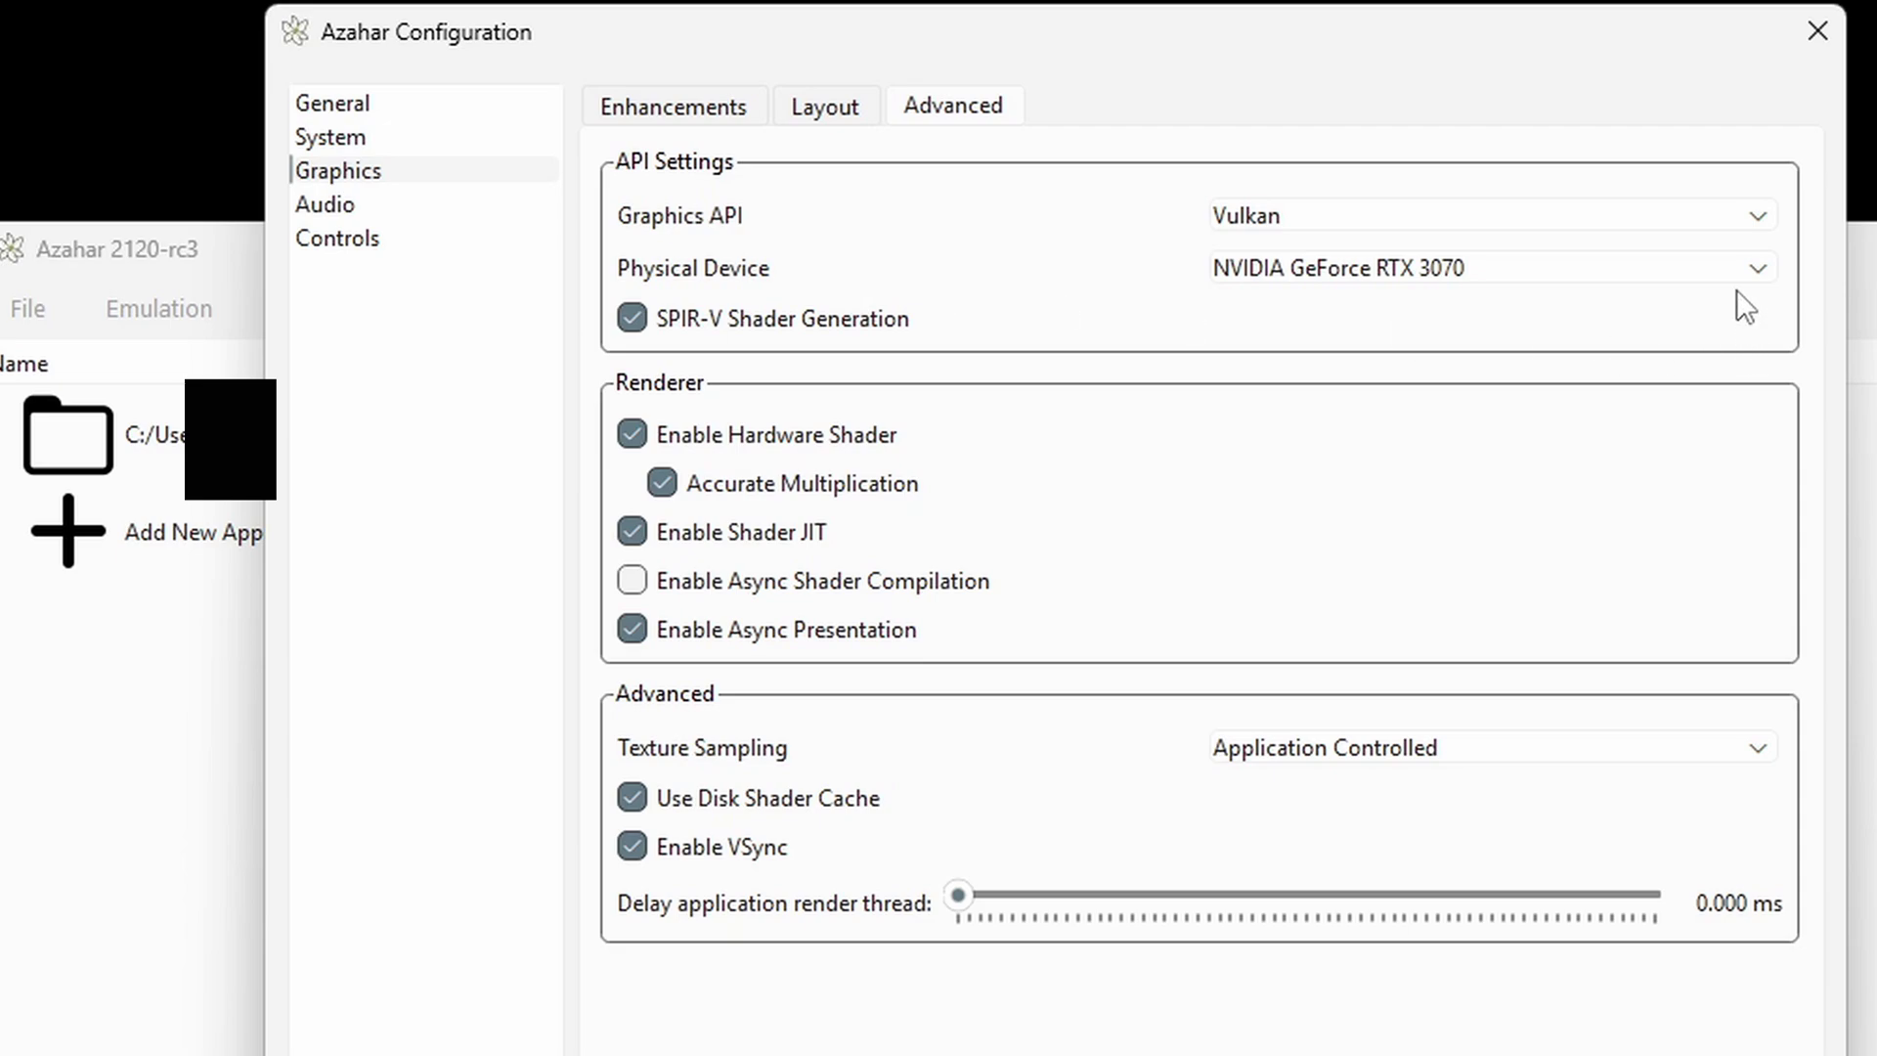
left_click(1757, 266)
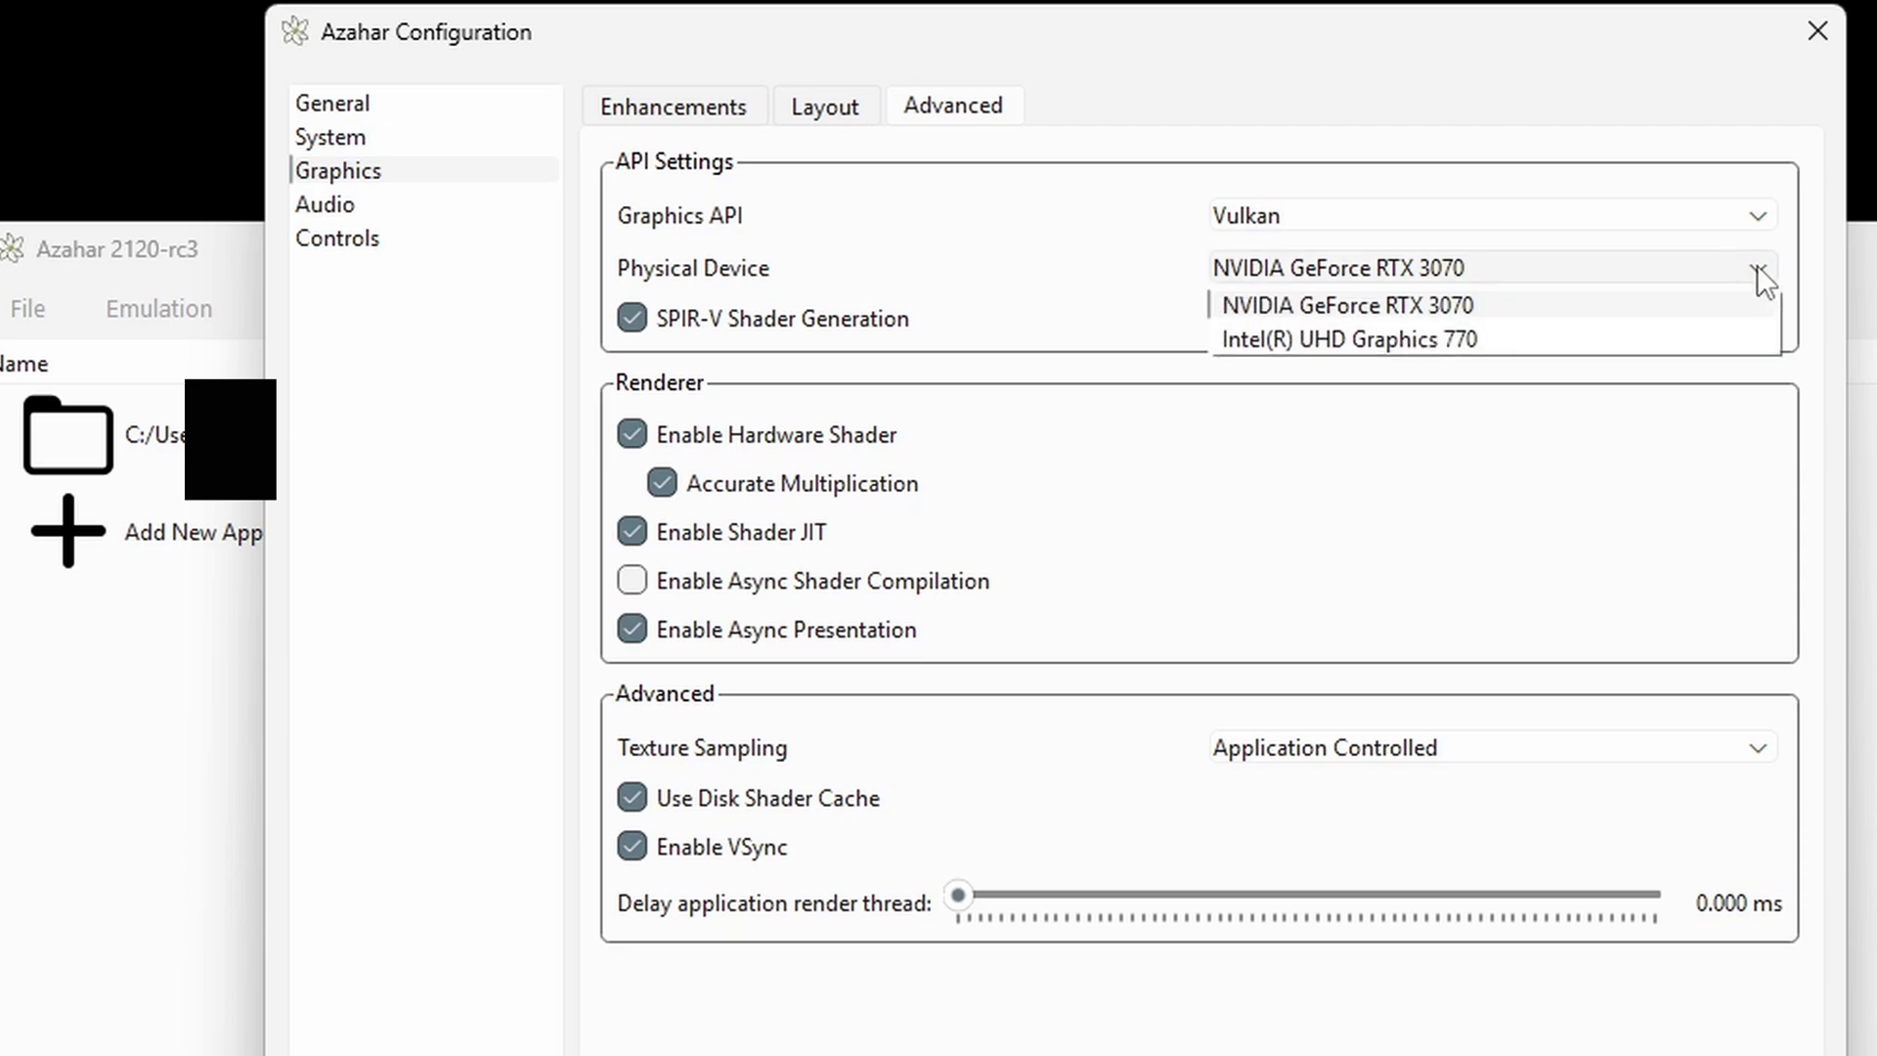
left_click(1530, 311)
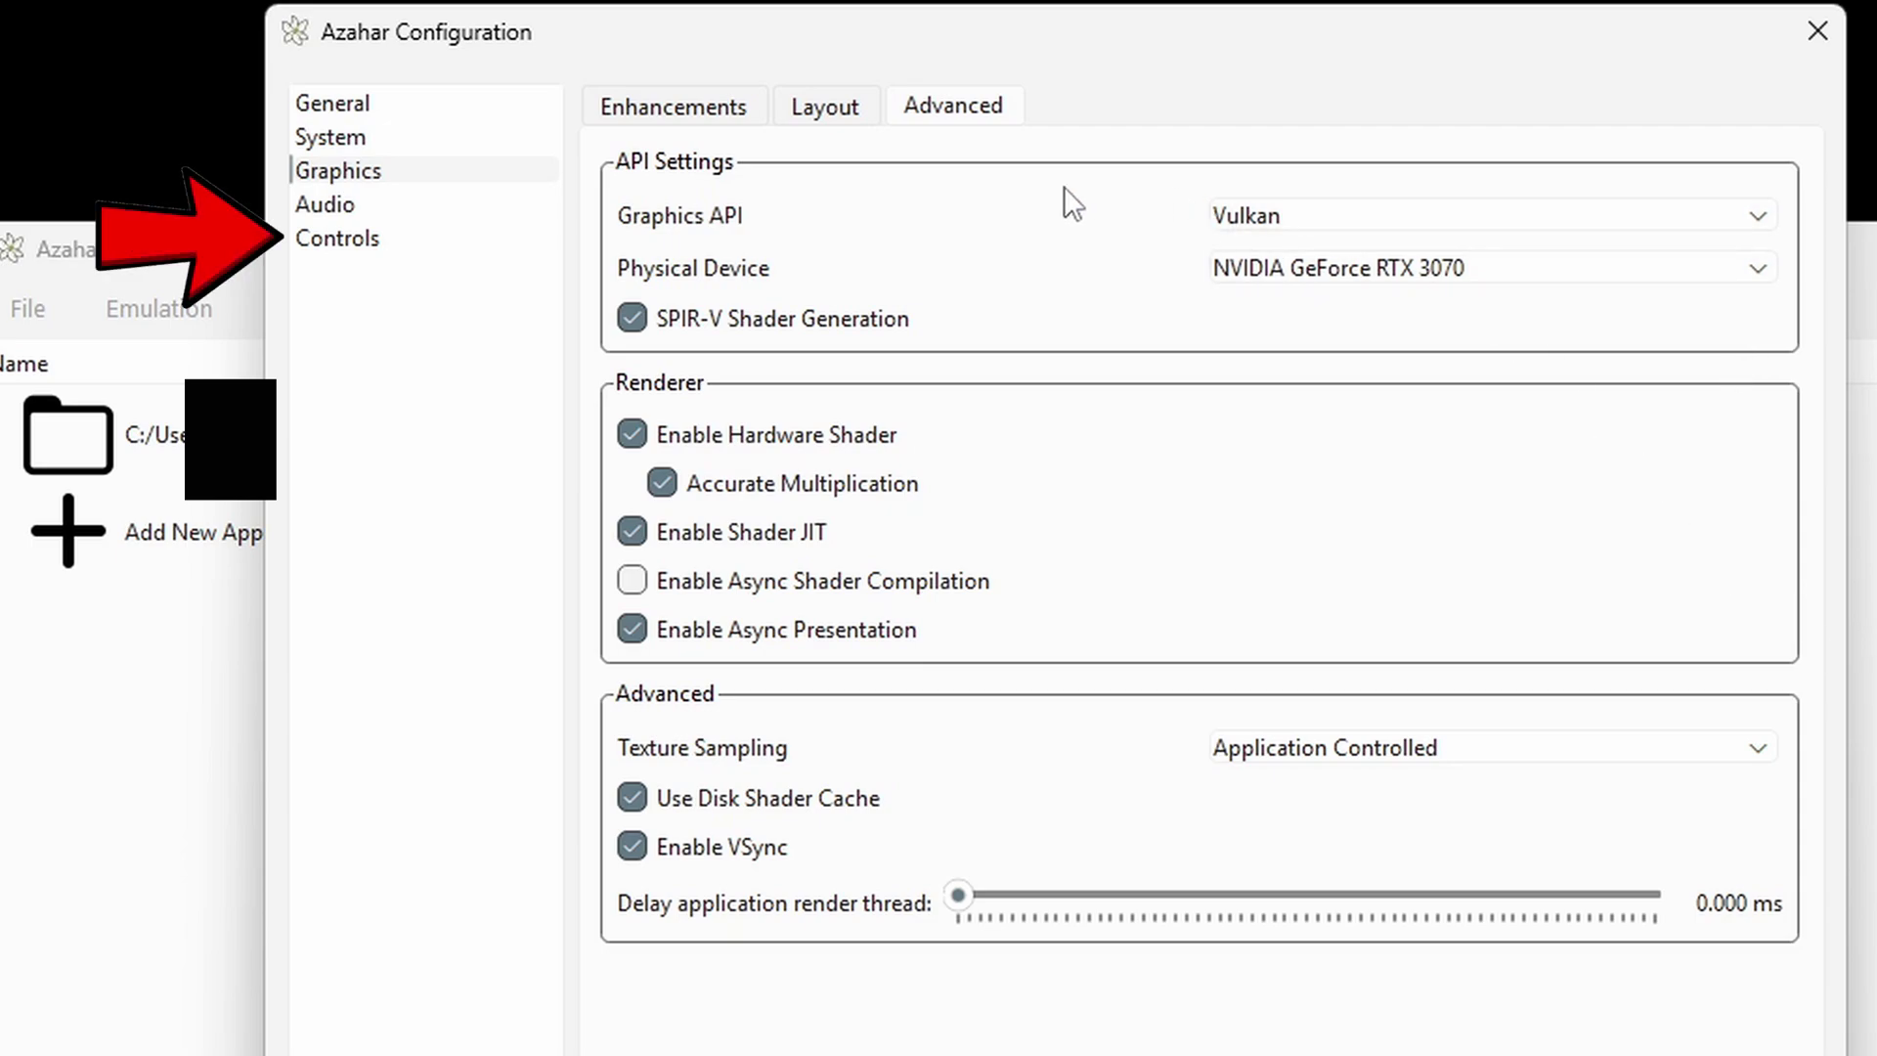
- Auto-map the connected joystick to the emulator's controls in the input configuration
left_click(394, 238)
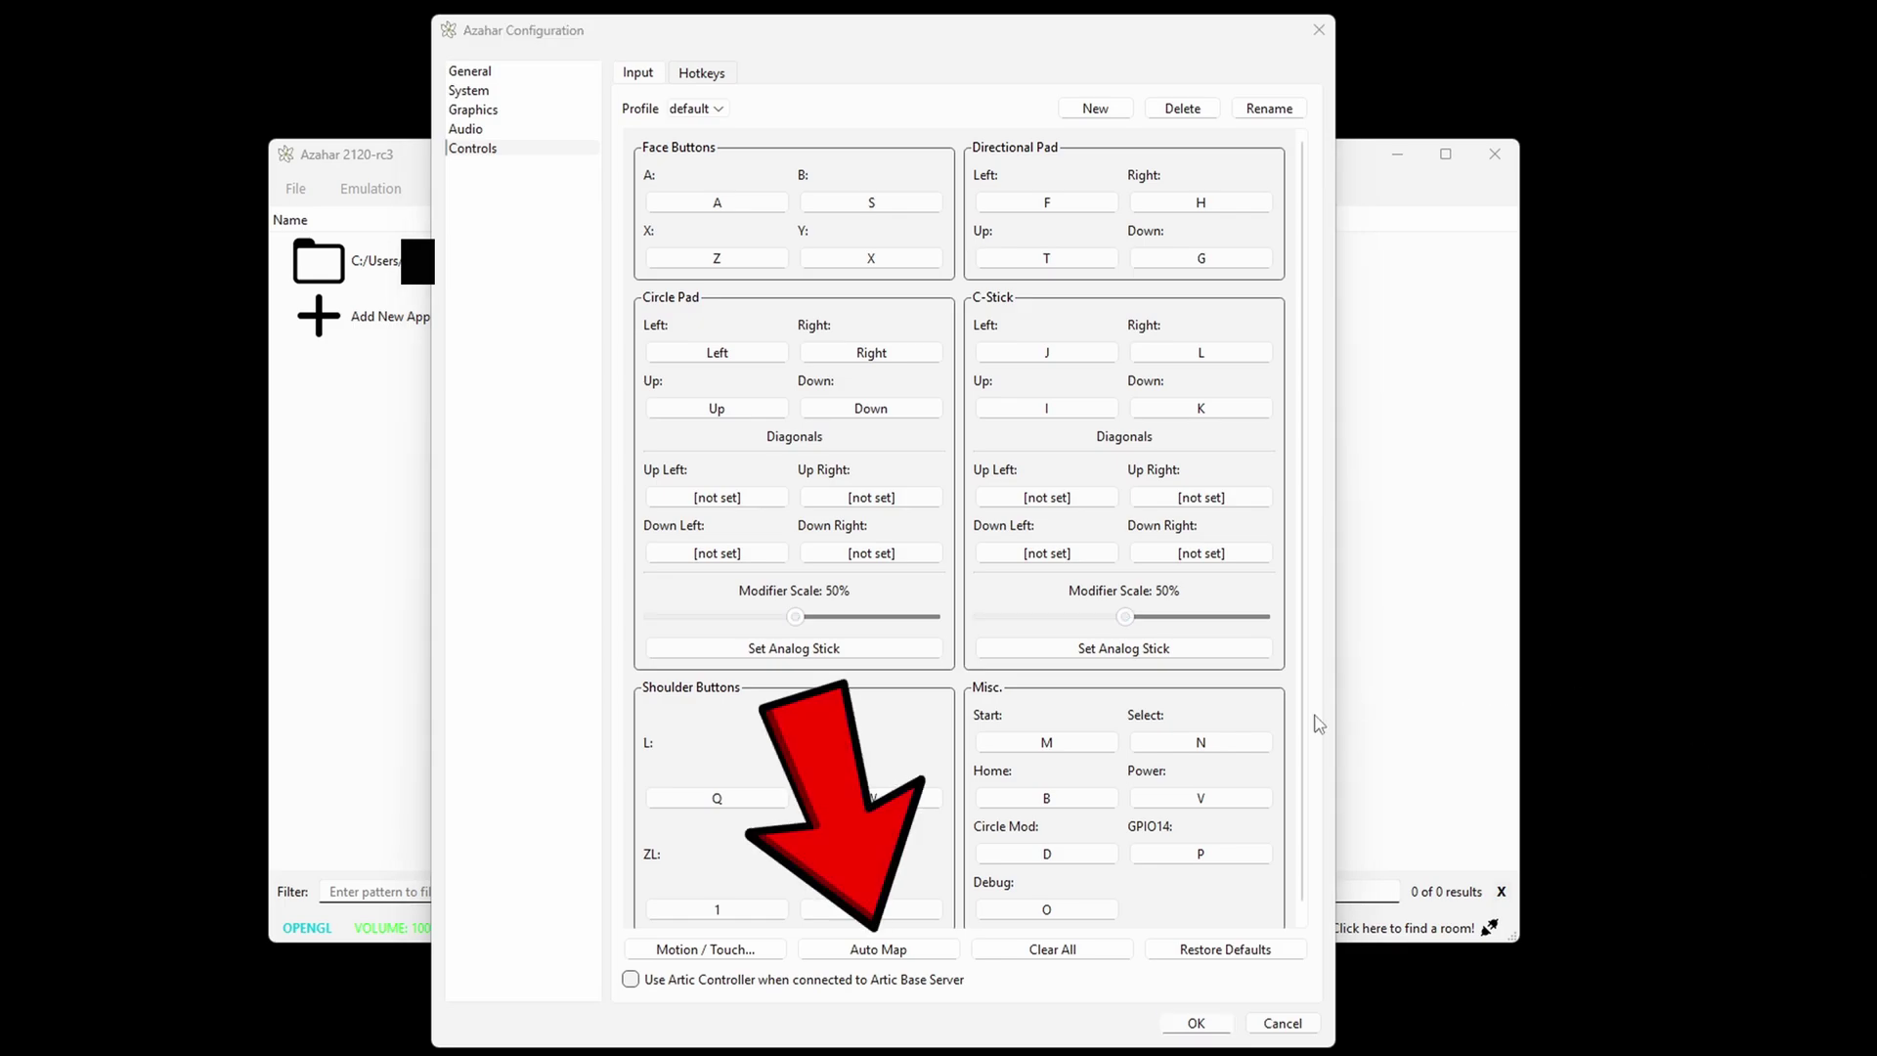
left_click(917, 953)
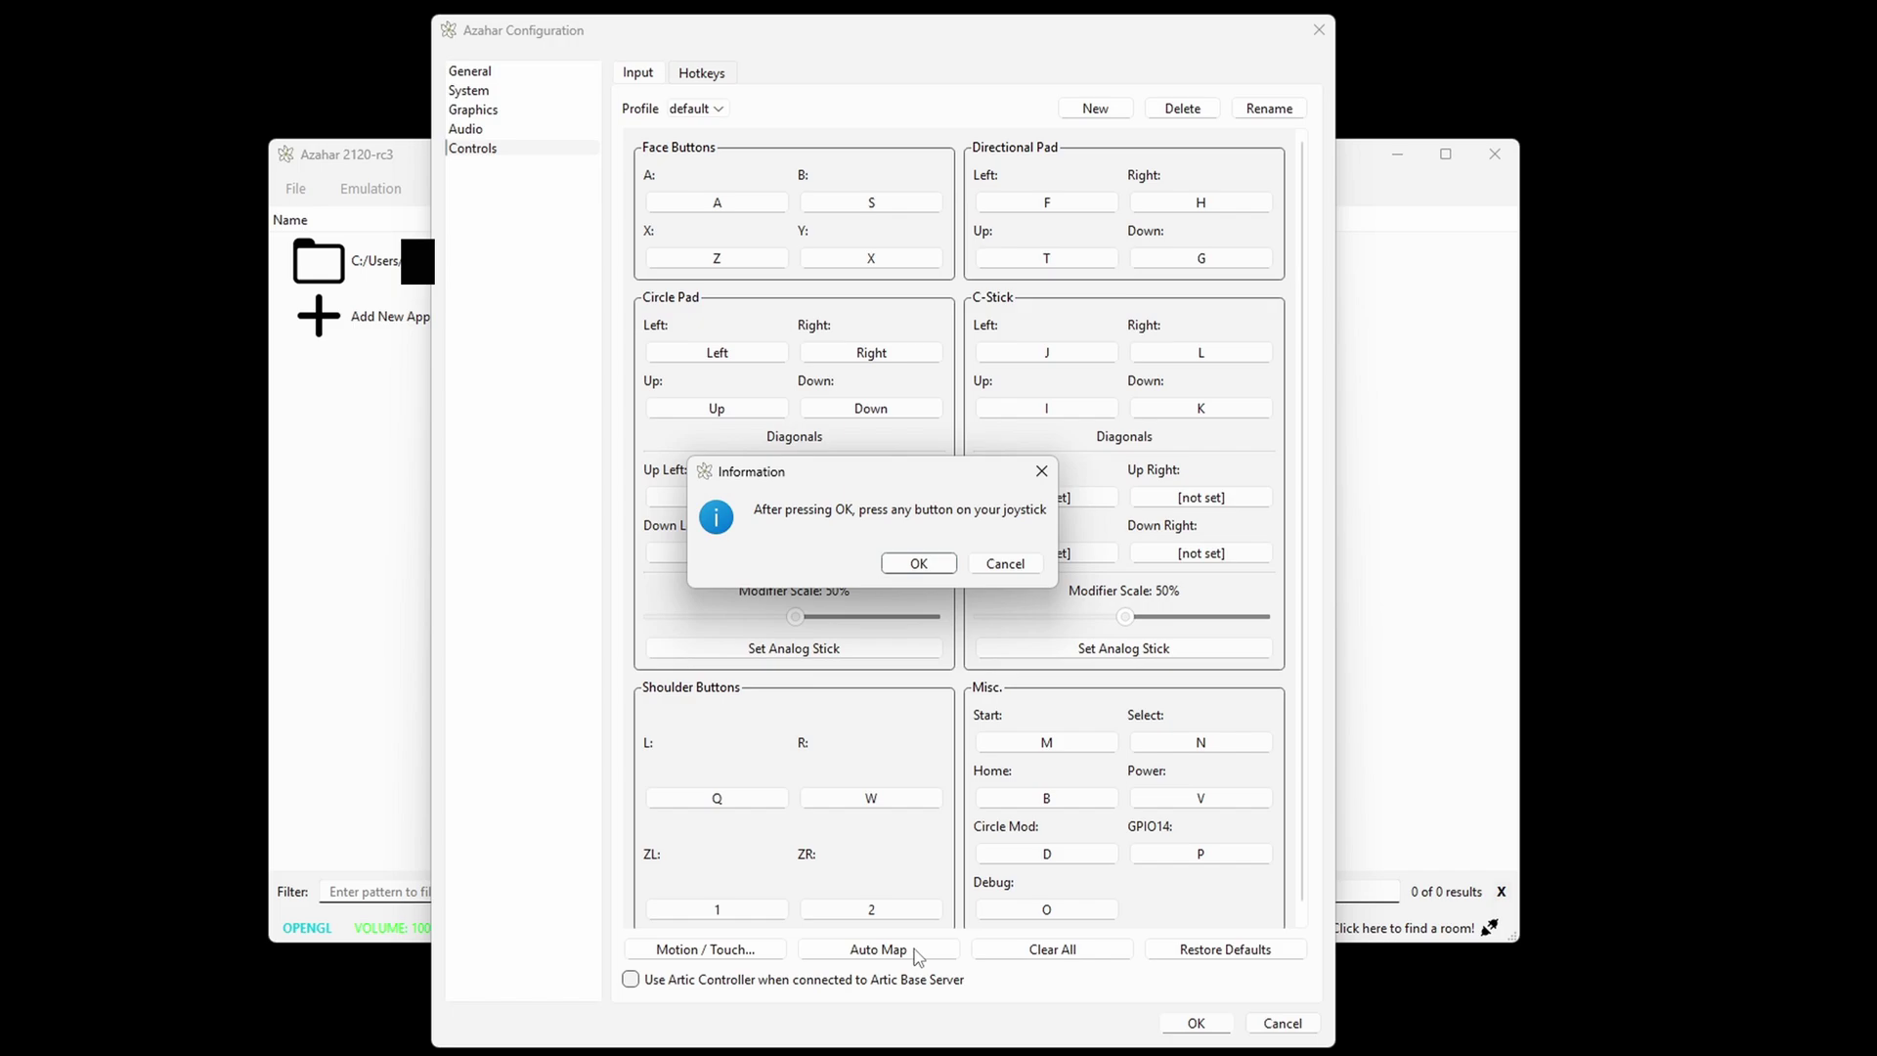
left_click(937, 566)
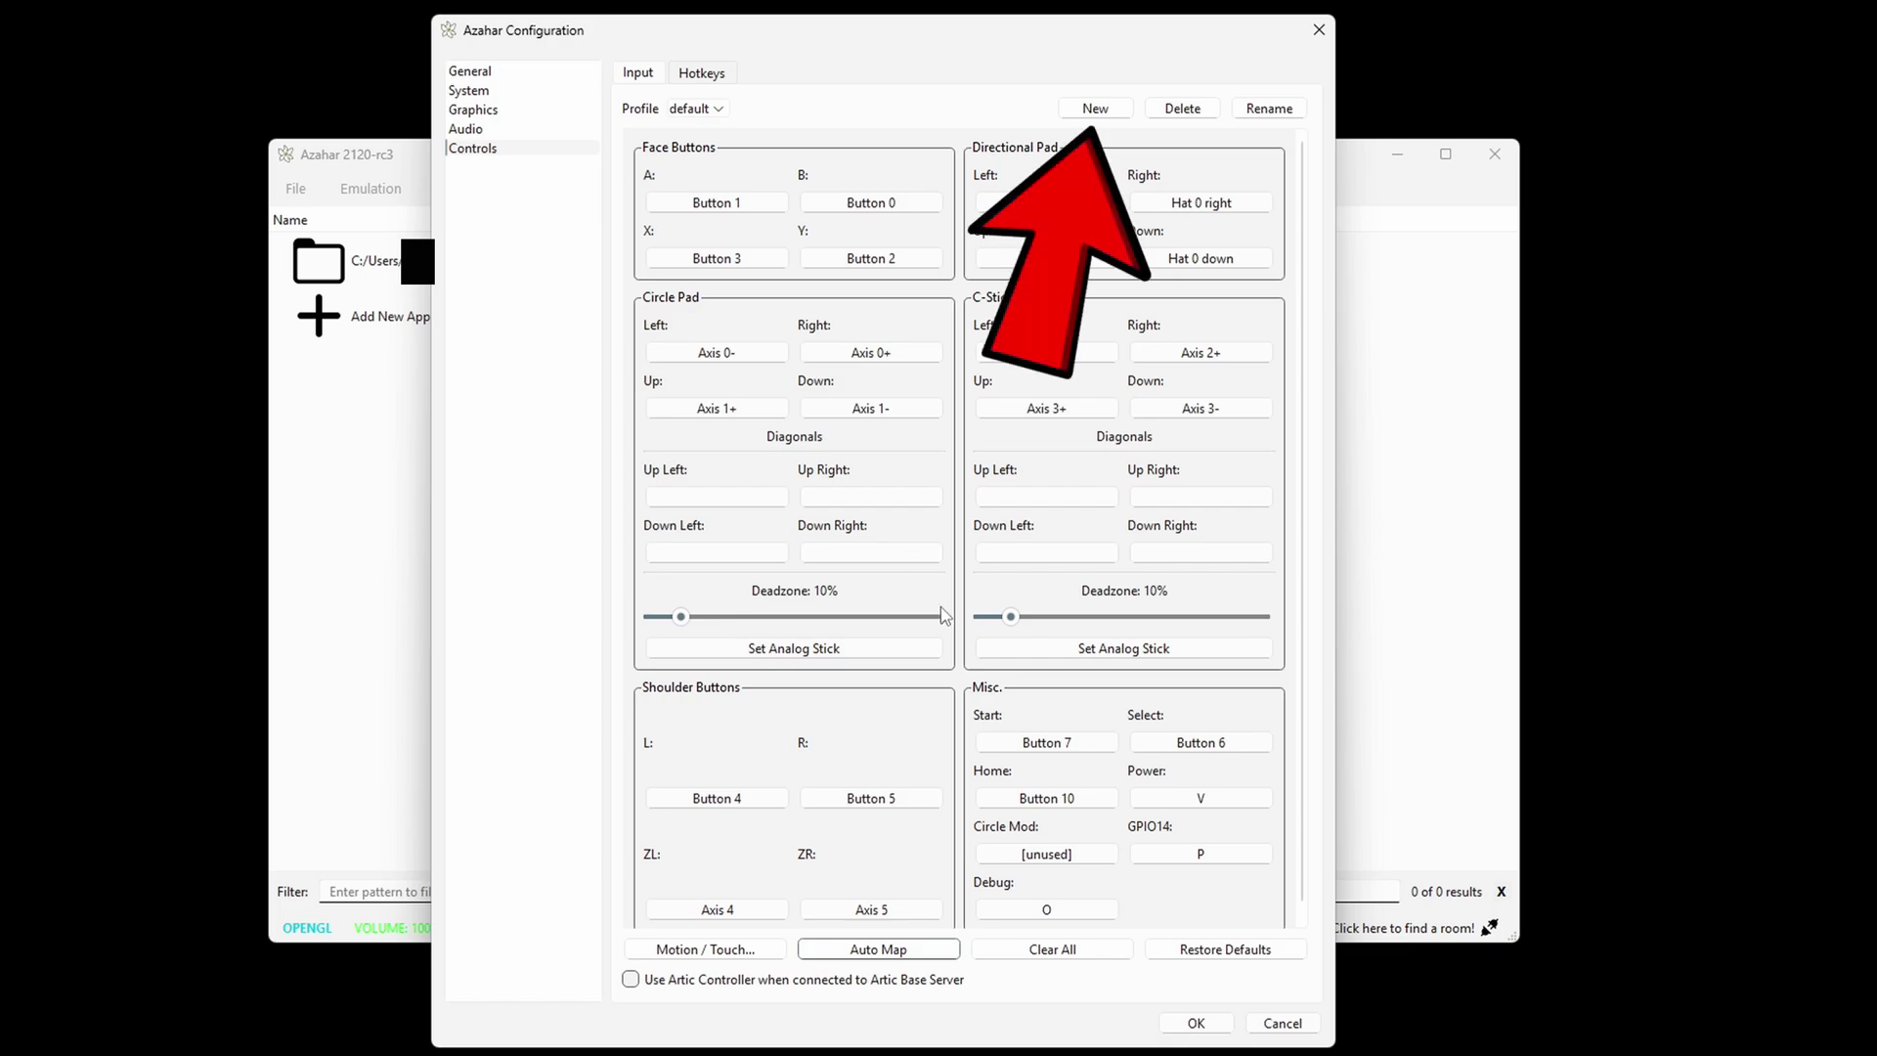
- Create a new input profile named p1 for the controller mapping
left_click(1115, 109)
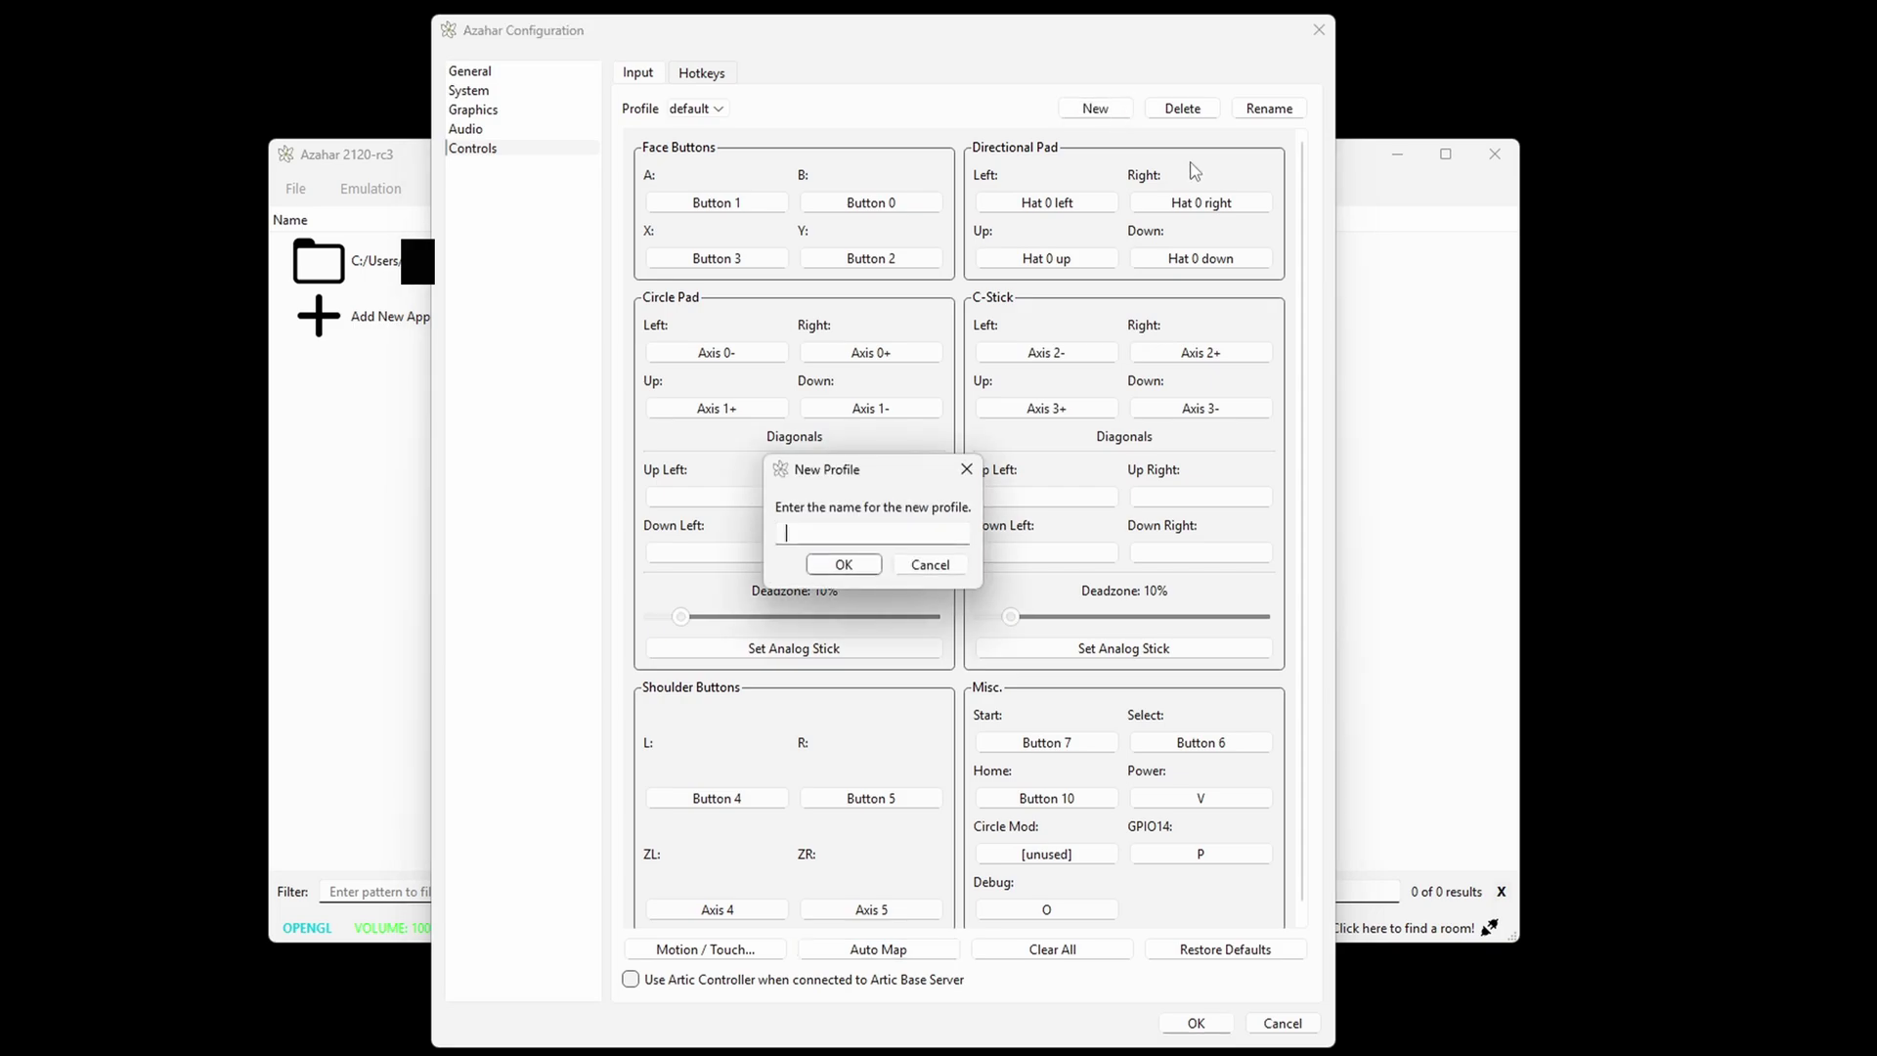
type("p1")
left_click(863, 565)
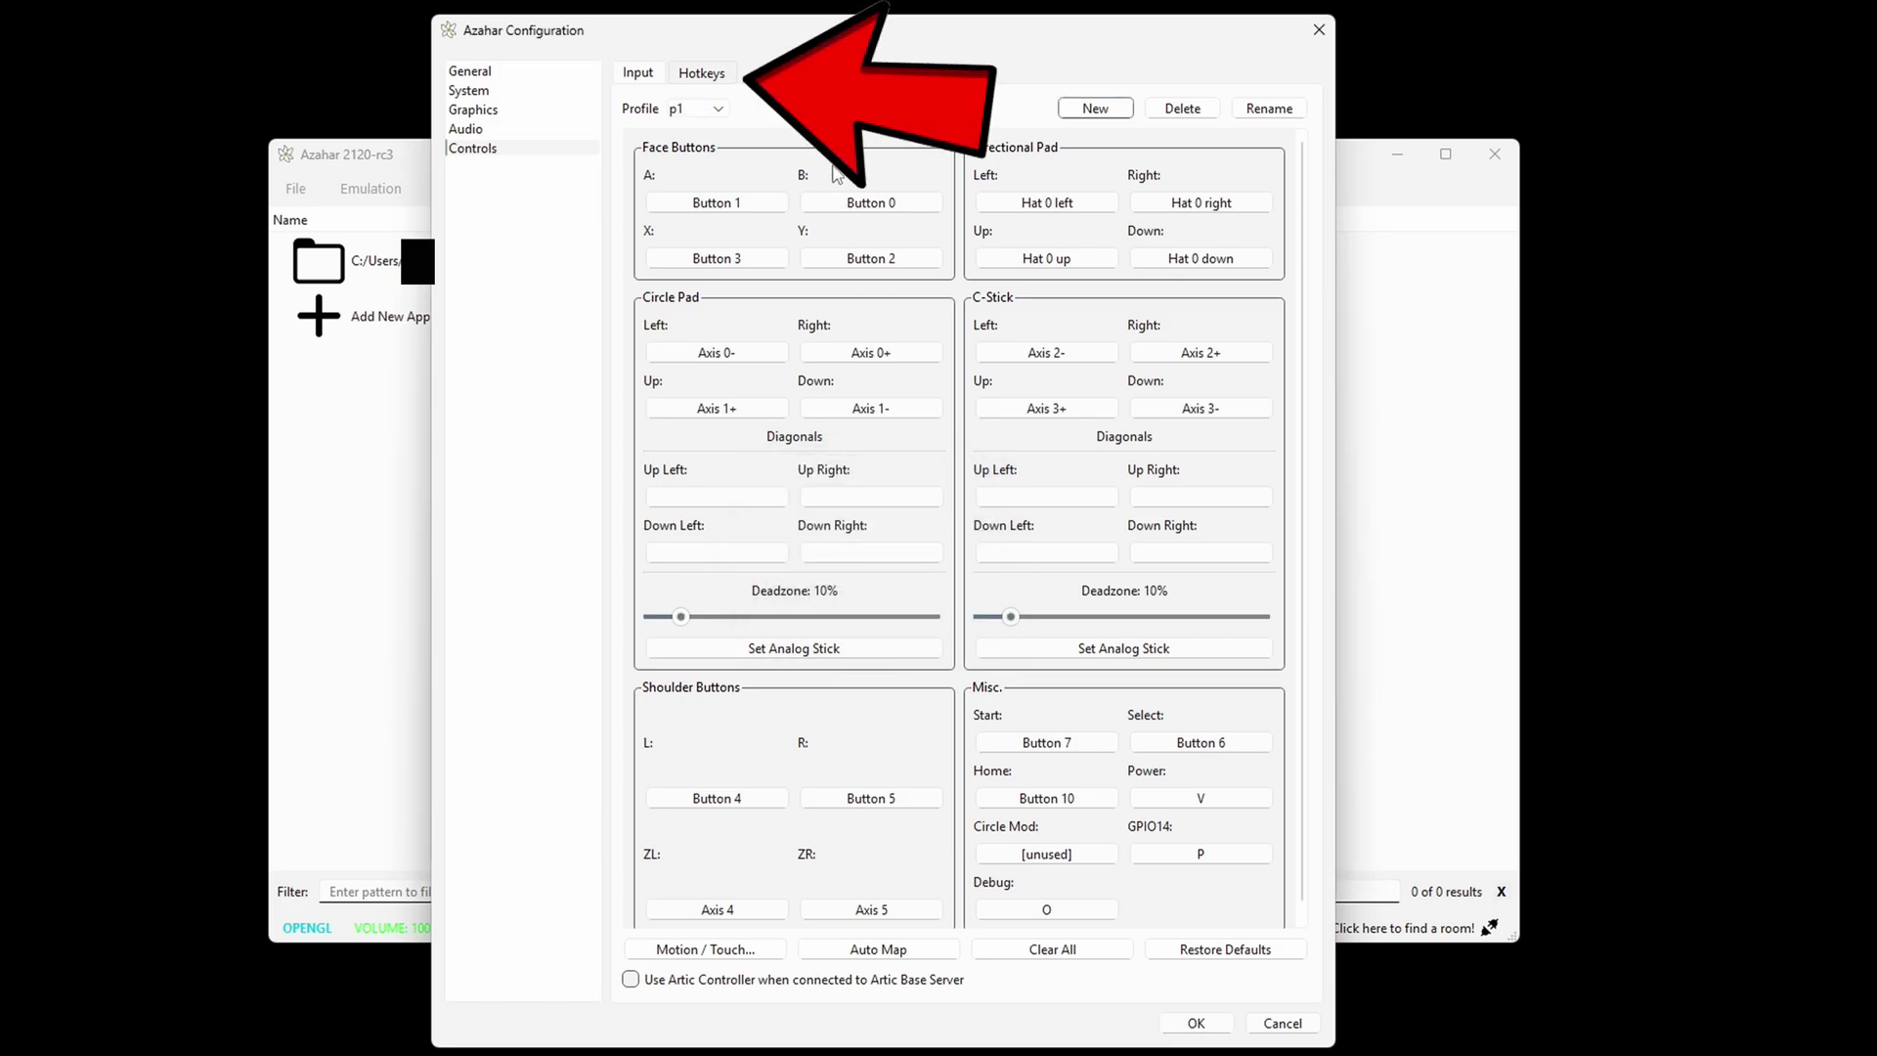
- Check the Fullscreen entry in the hotkey list and save the emulator configuration
left_click(720, 78)
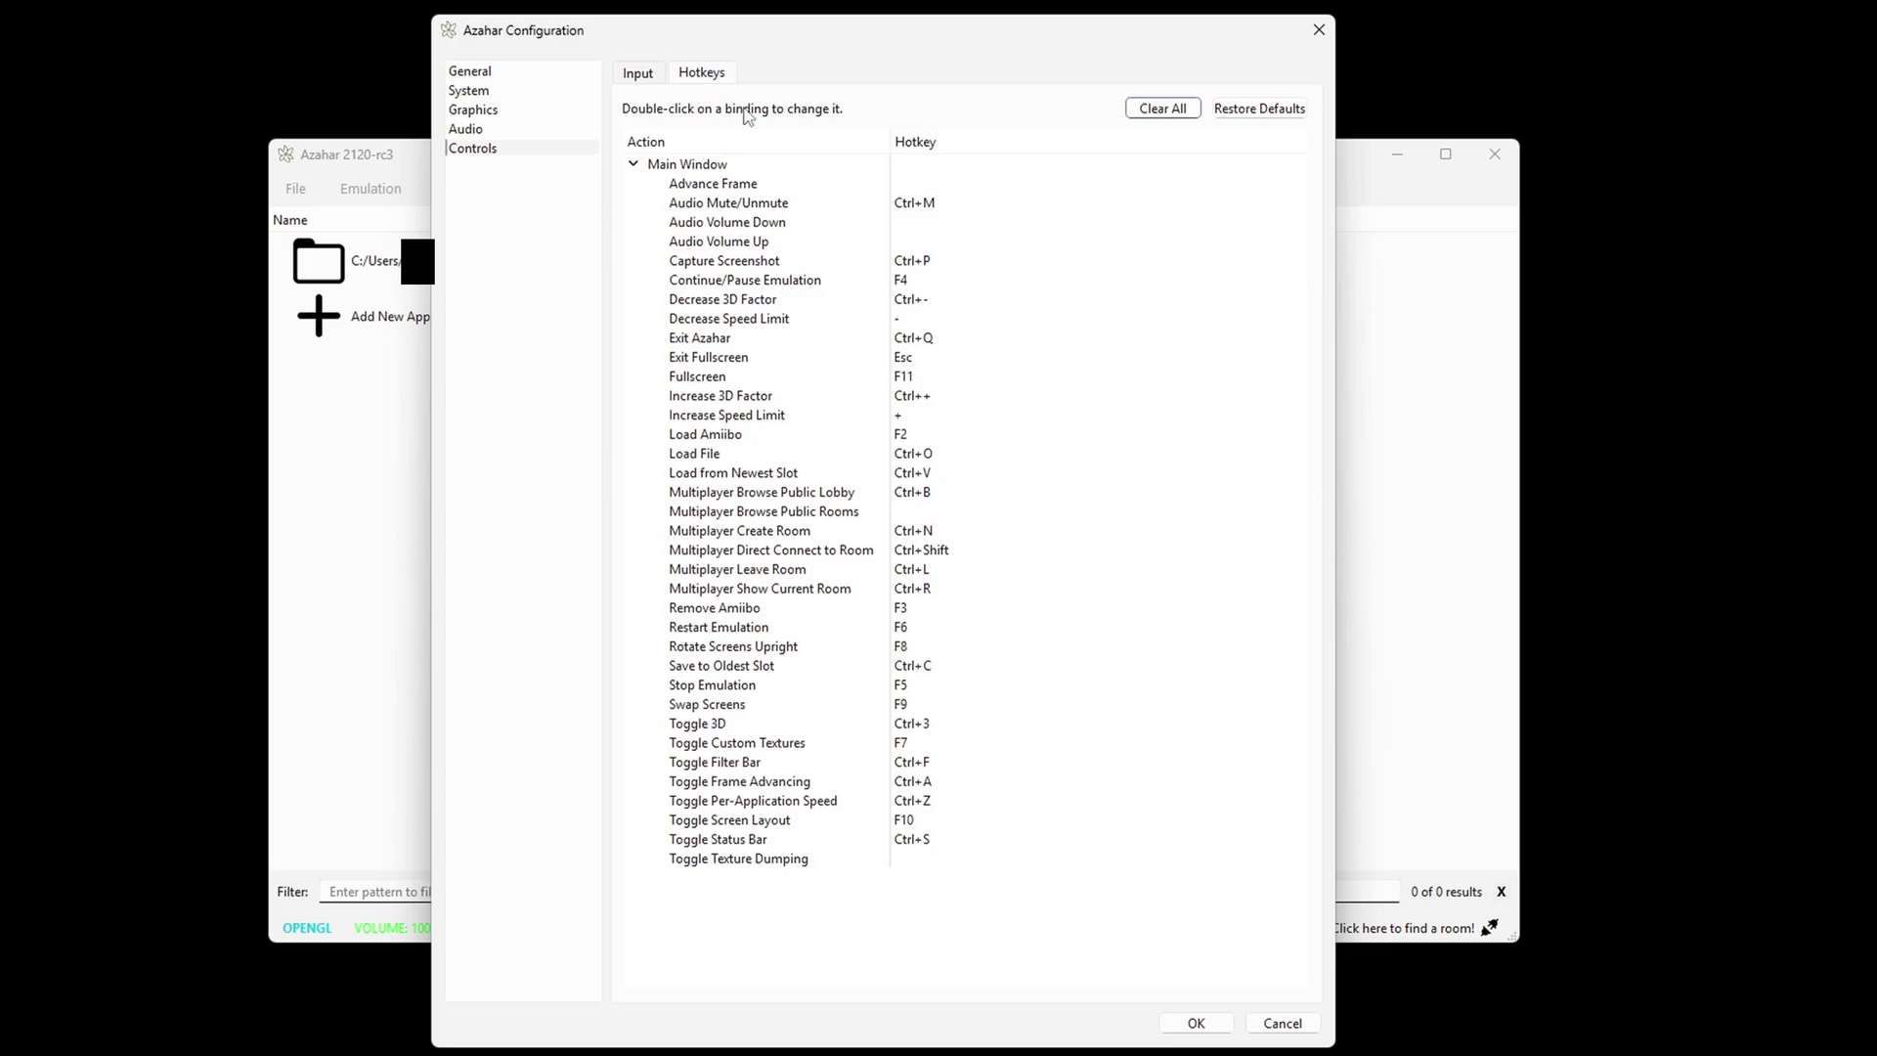
left_click(927, 386)
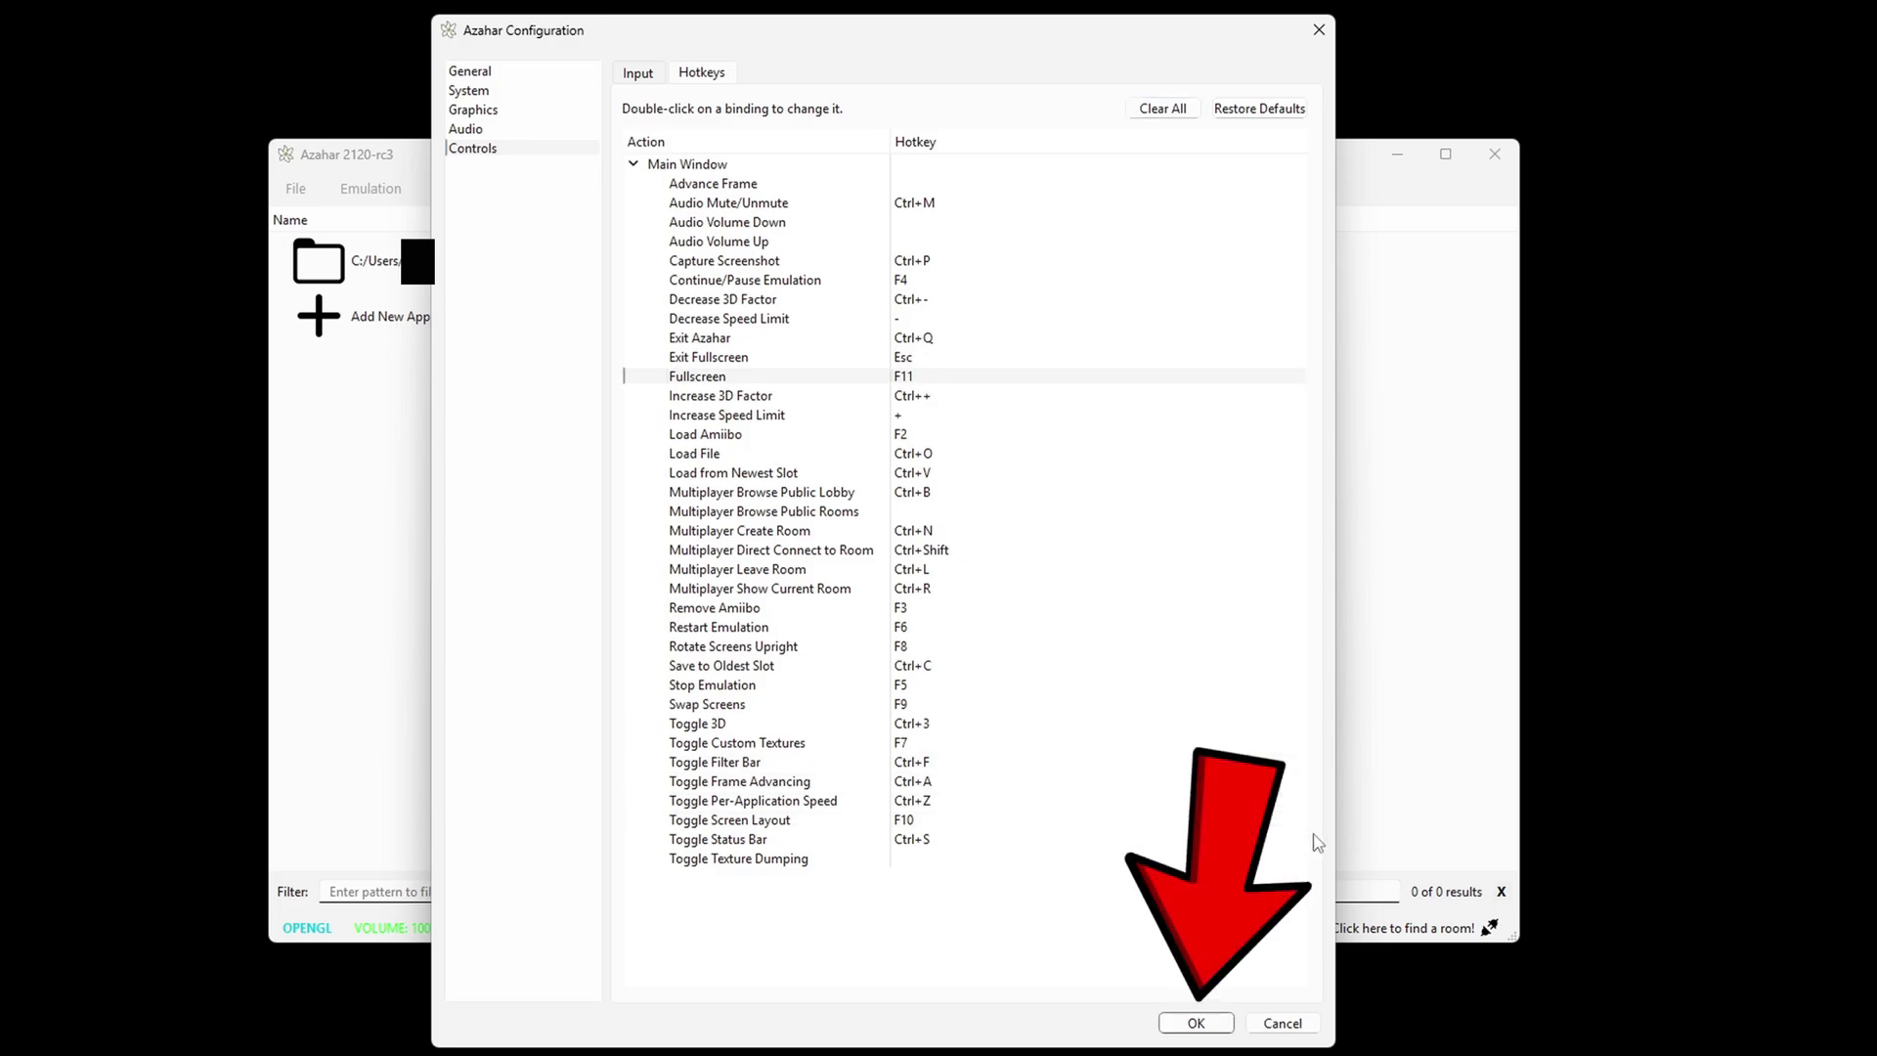
left_click(1202, 1026)
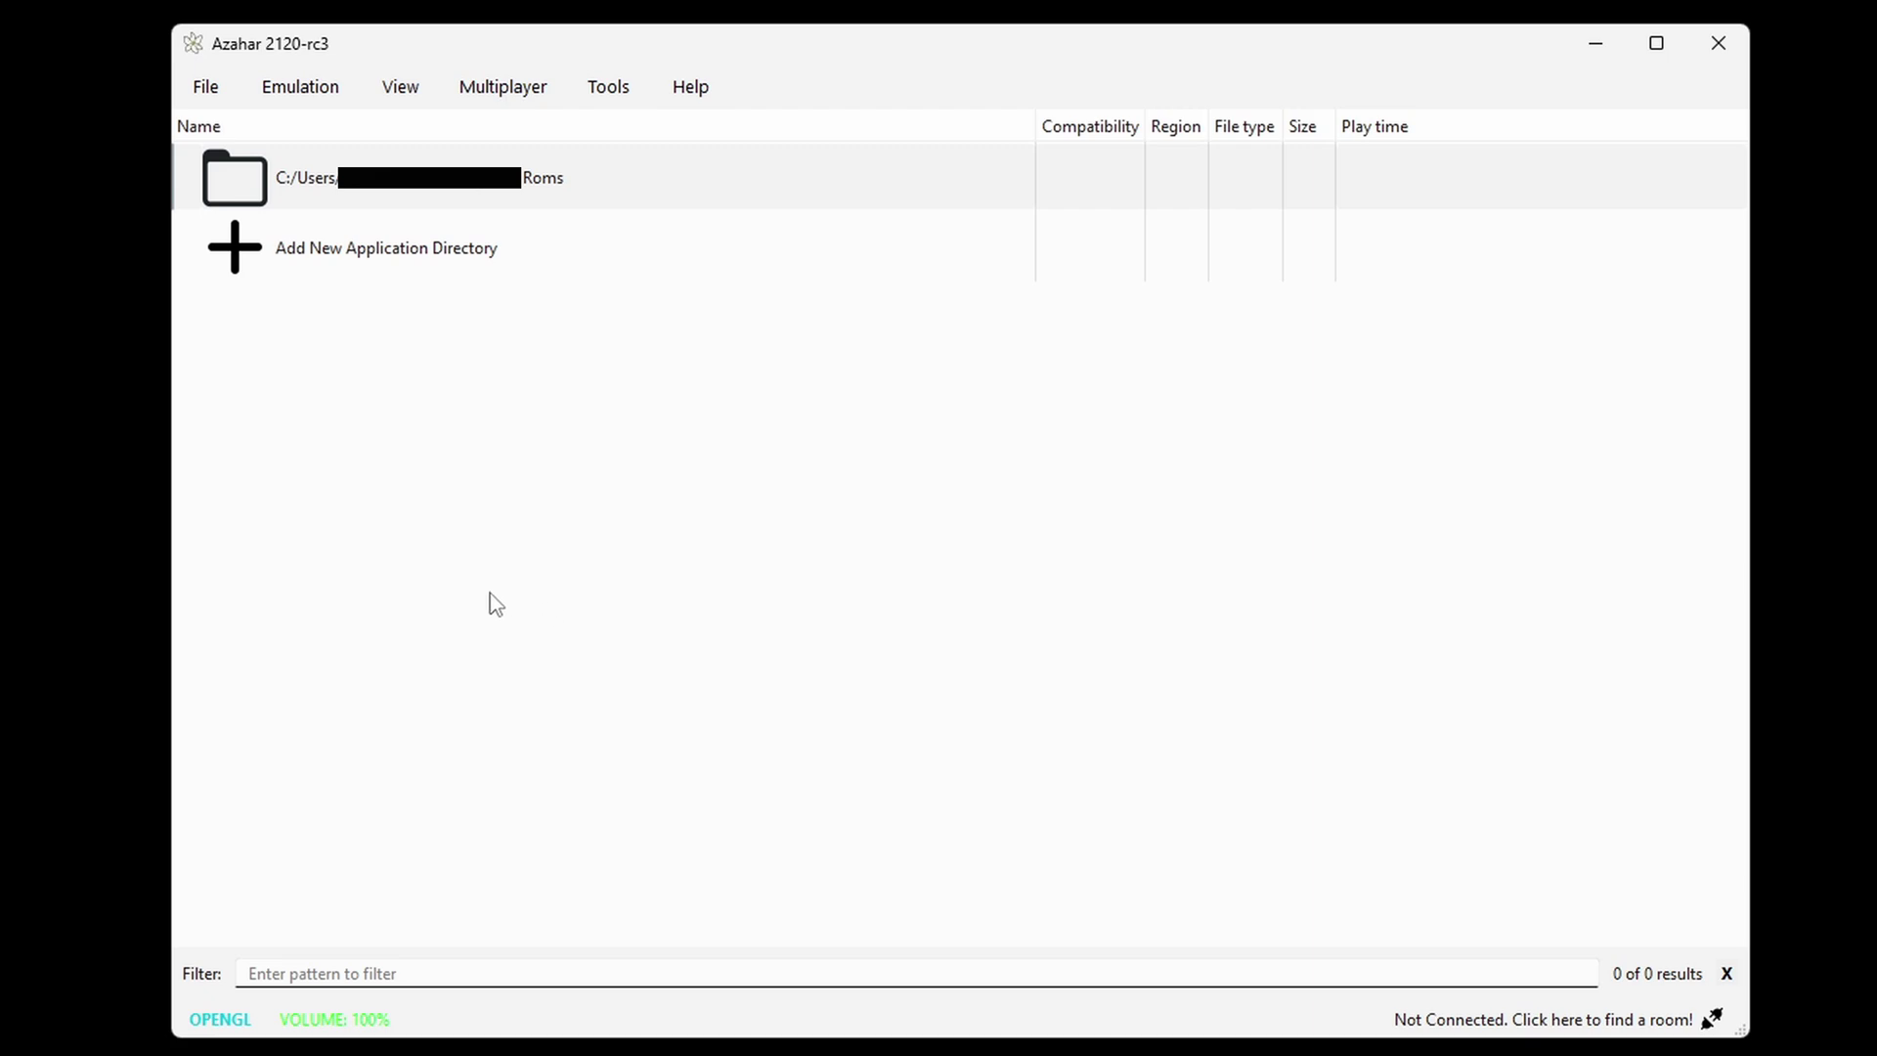
- Load Sonic Generations (USA) (En,Fr,Es).3ds from the 3DS Roms folder, with the file filter set to All Files
left_click(217, 90)
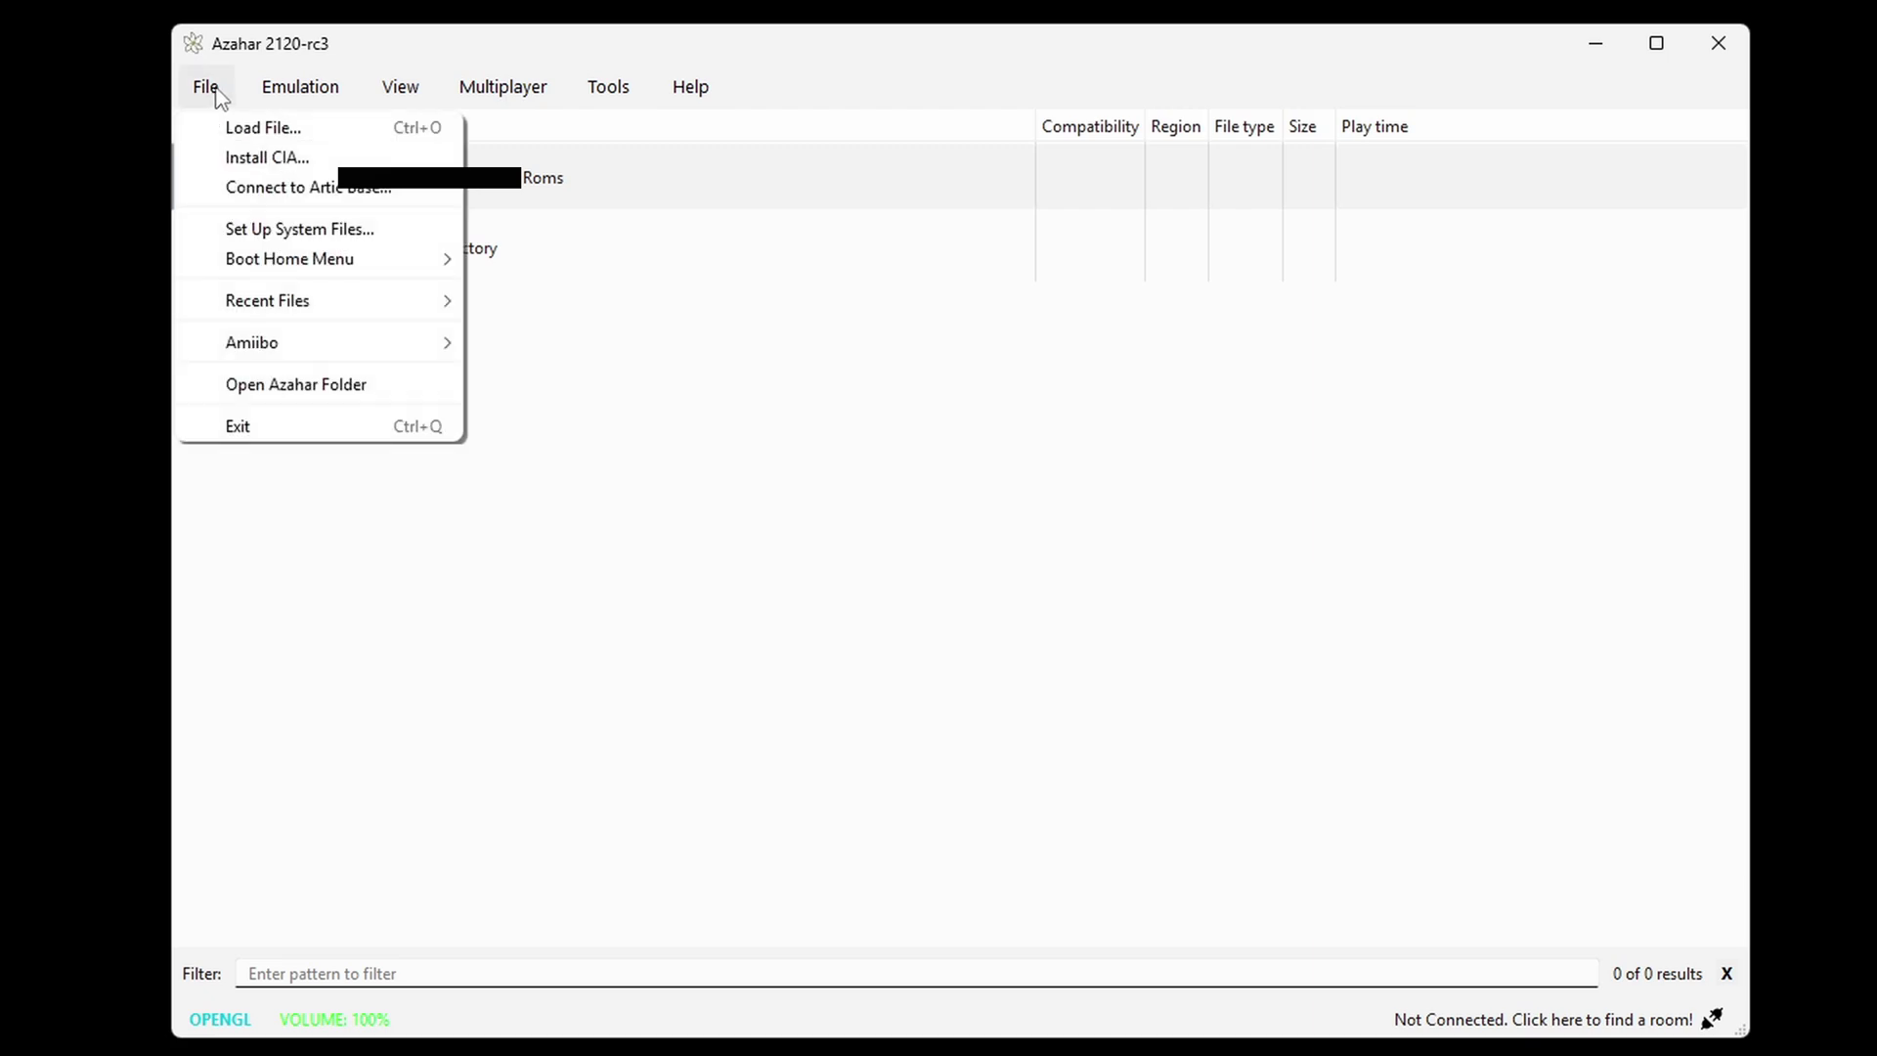
left_click(231, 133)
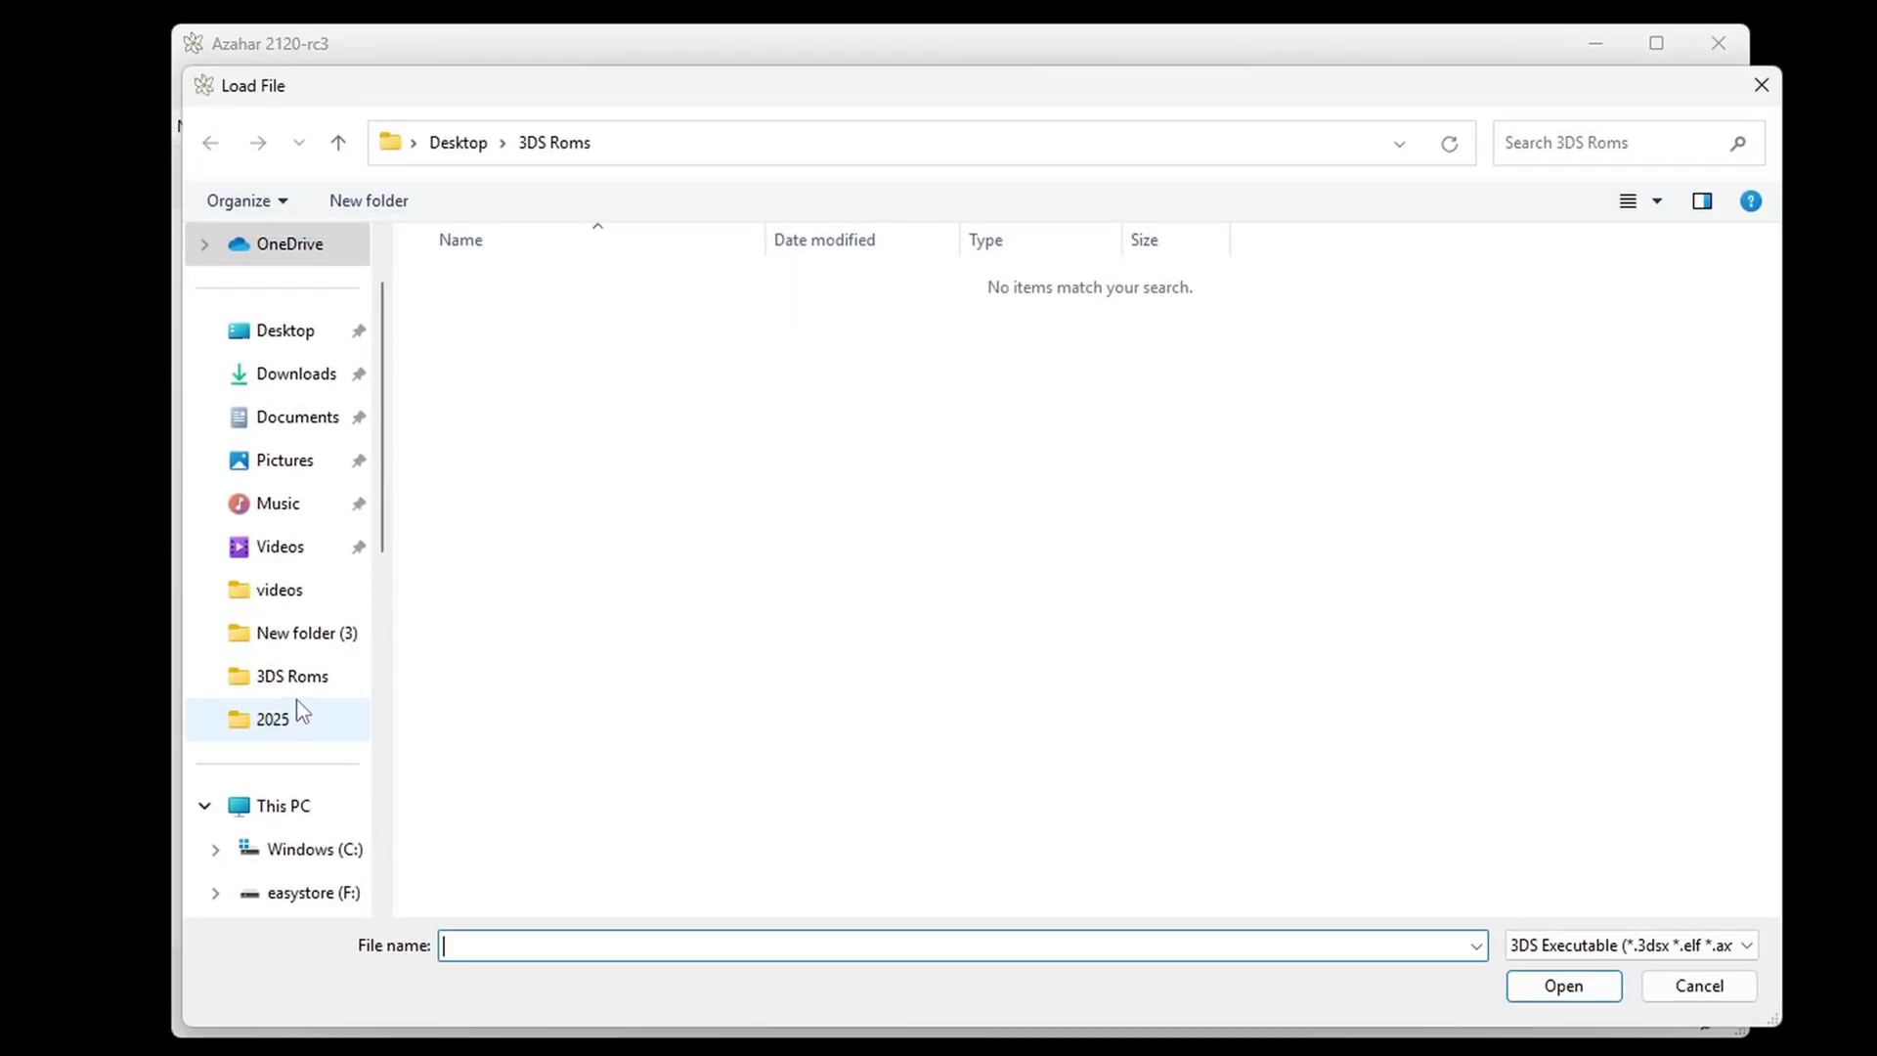
left_click(304, 704)
left_click(1624, 944)
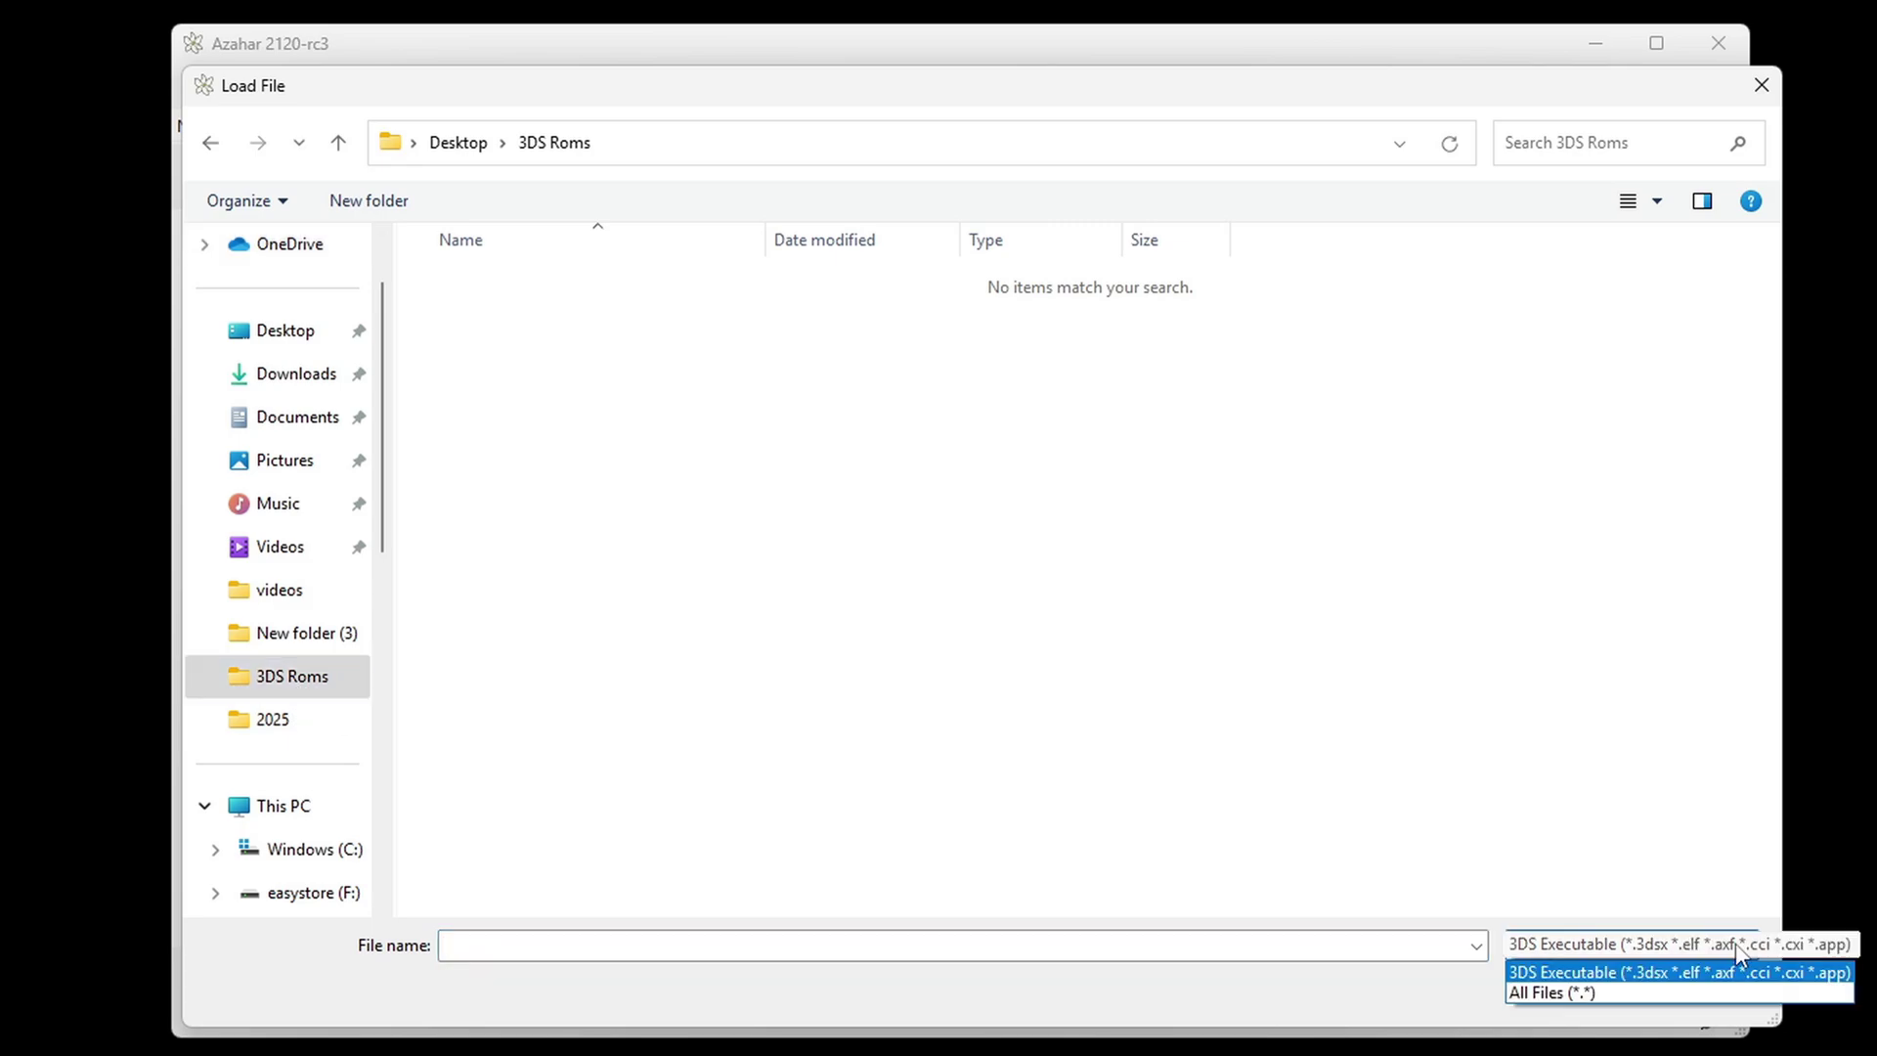
left_click(1607, 992)
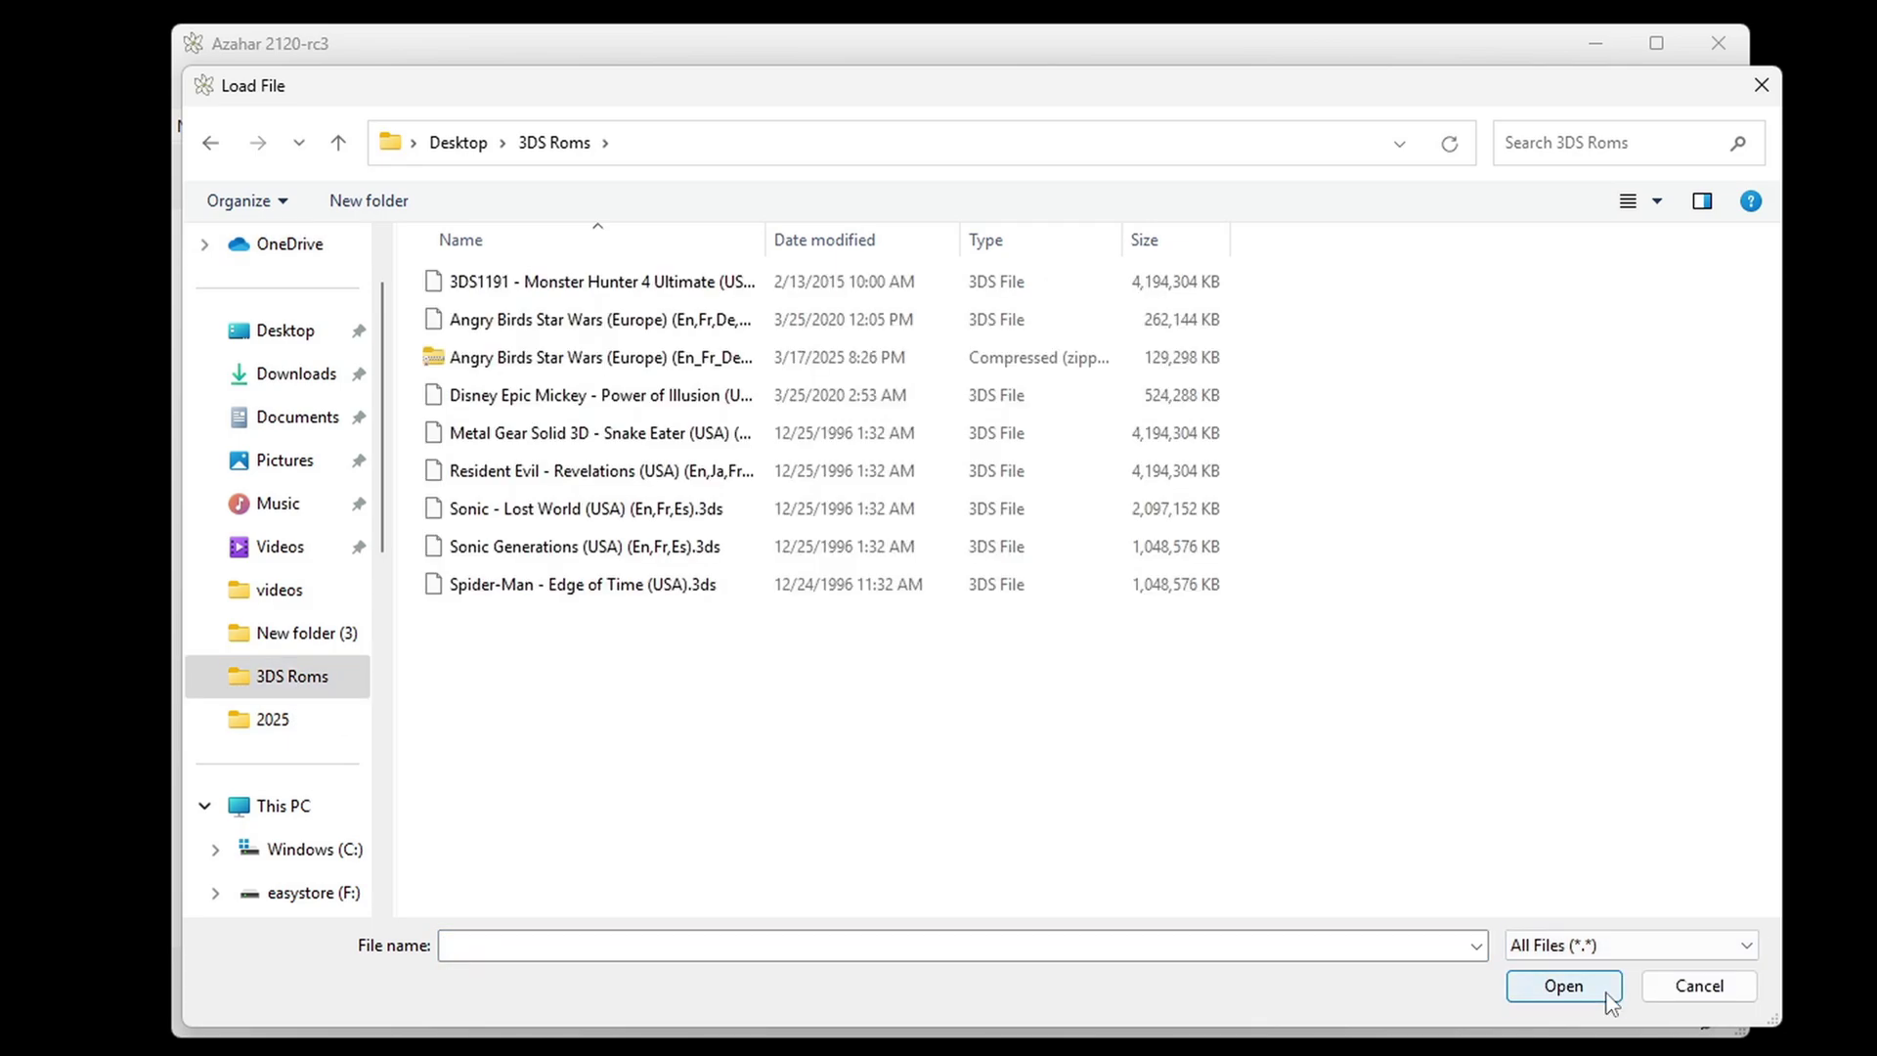
double_click(558, 548)
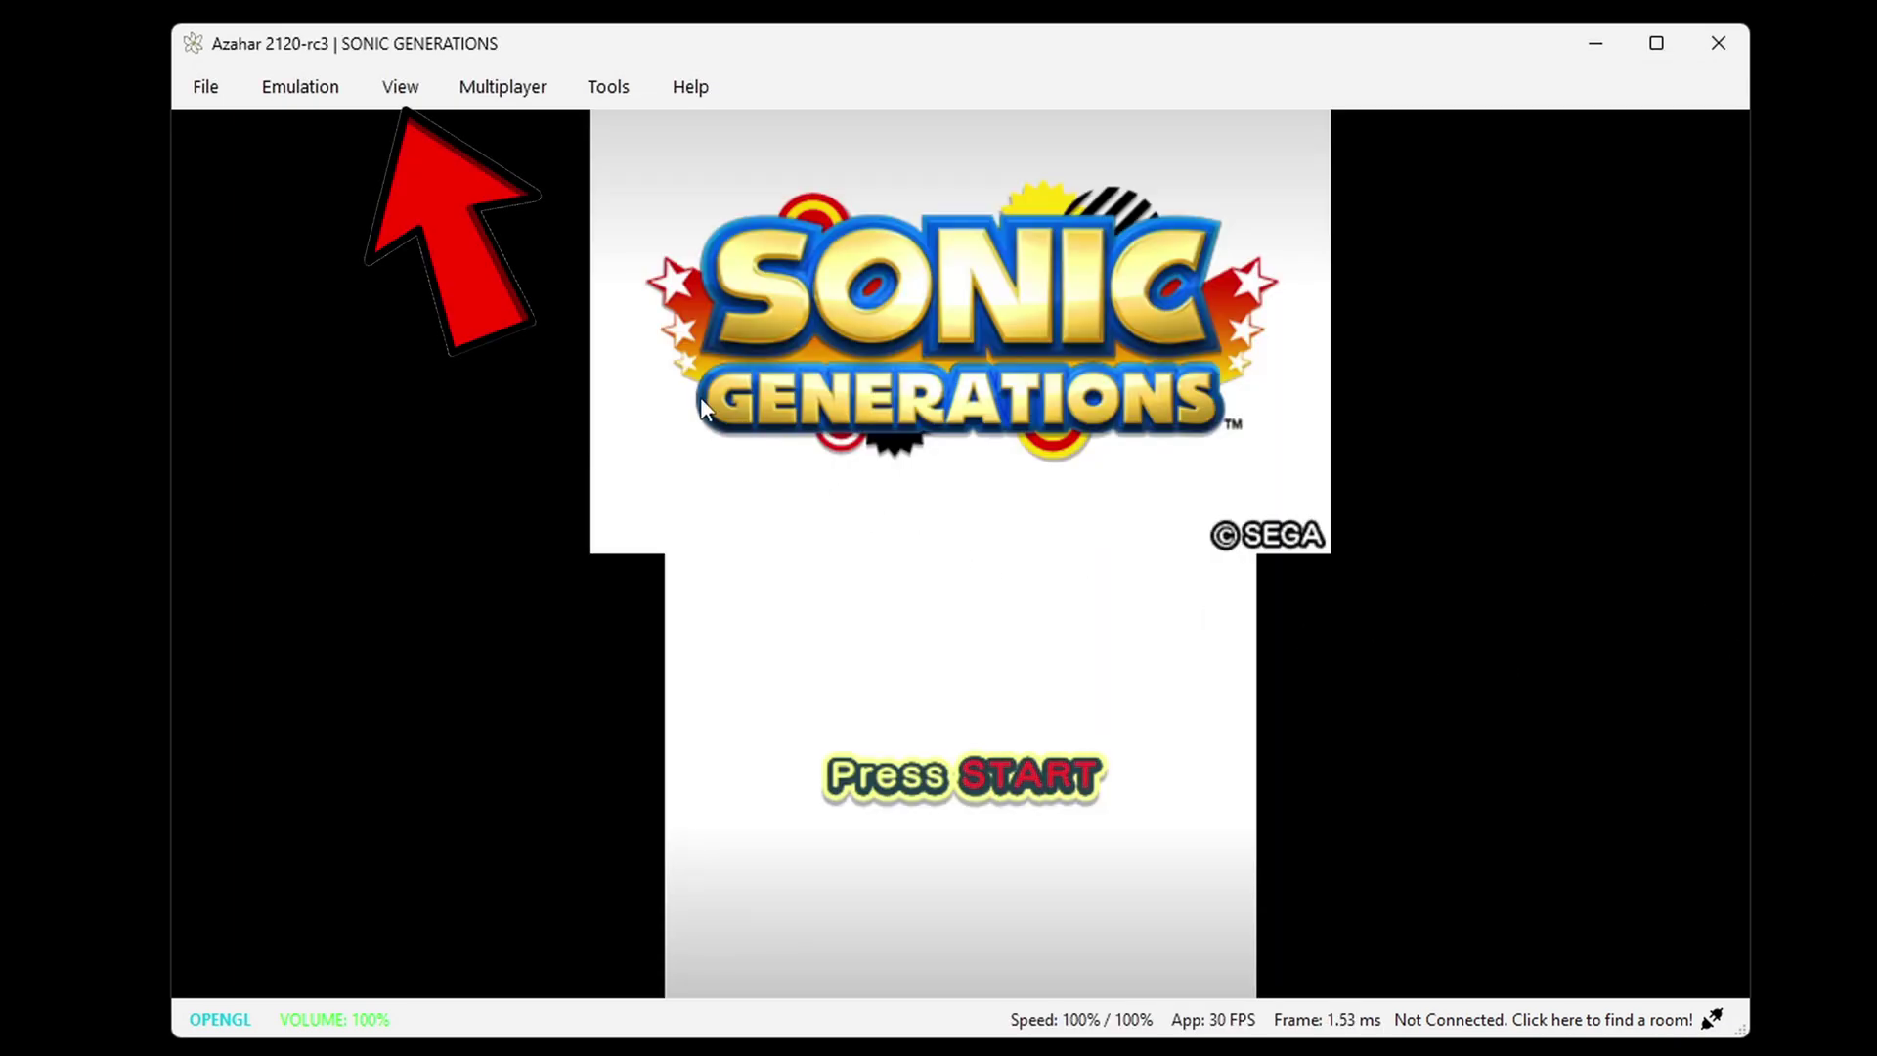
- Try the Single Screen, Large Screen and Side by Side screen layouts on the running game
left_click(401, 87)
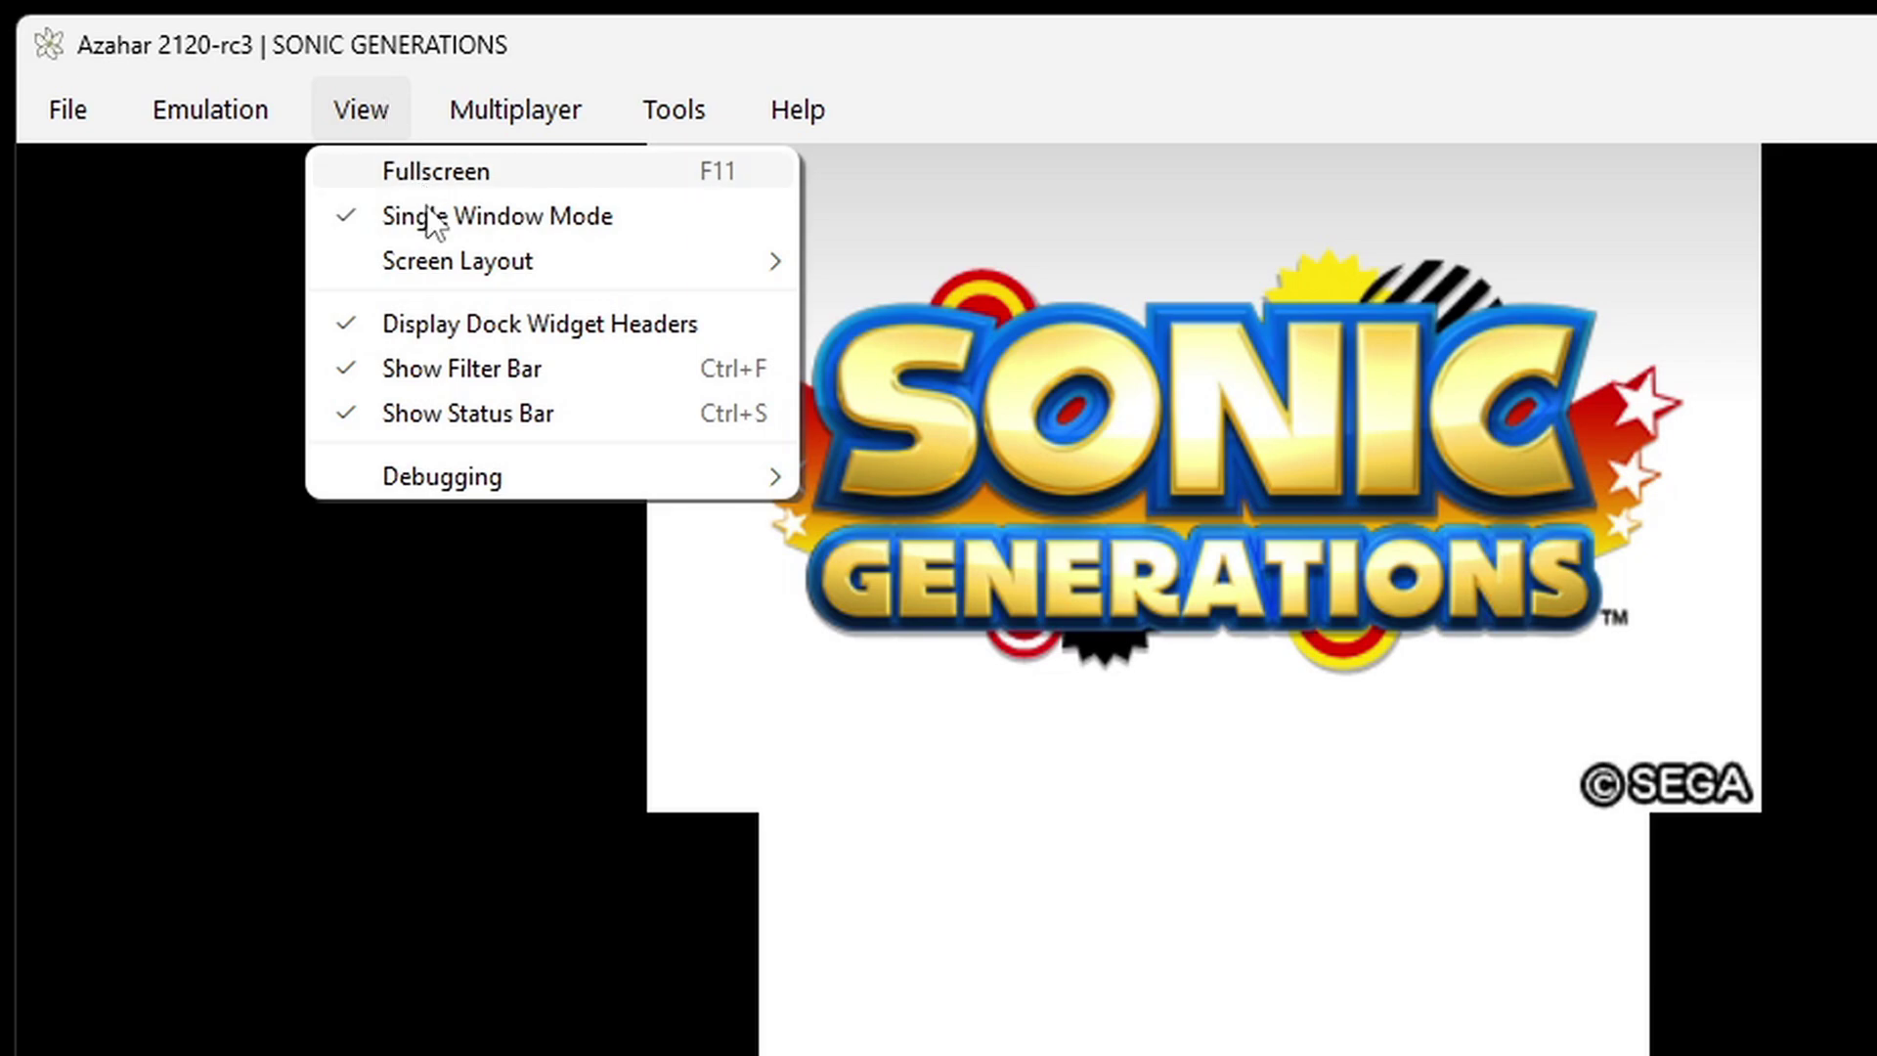
mouse_move(445, 264)
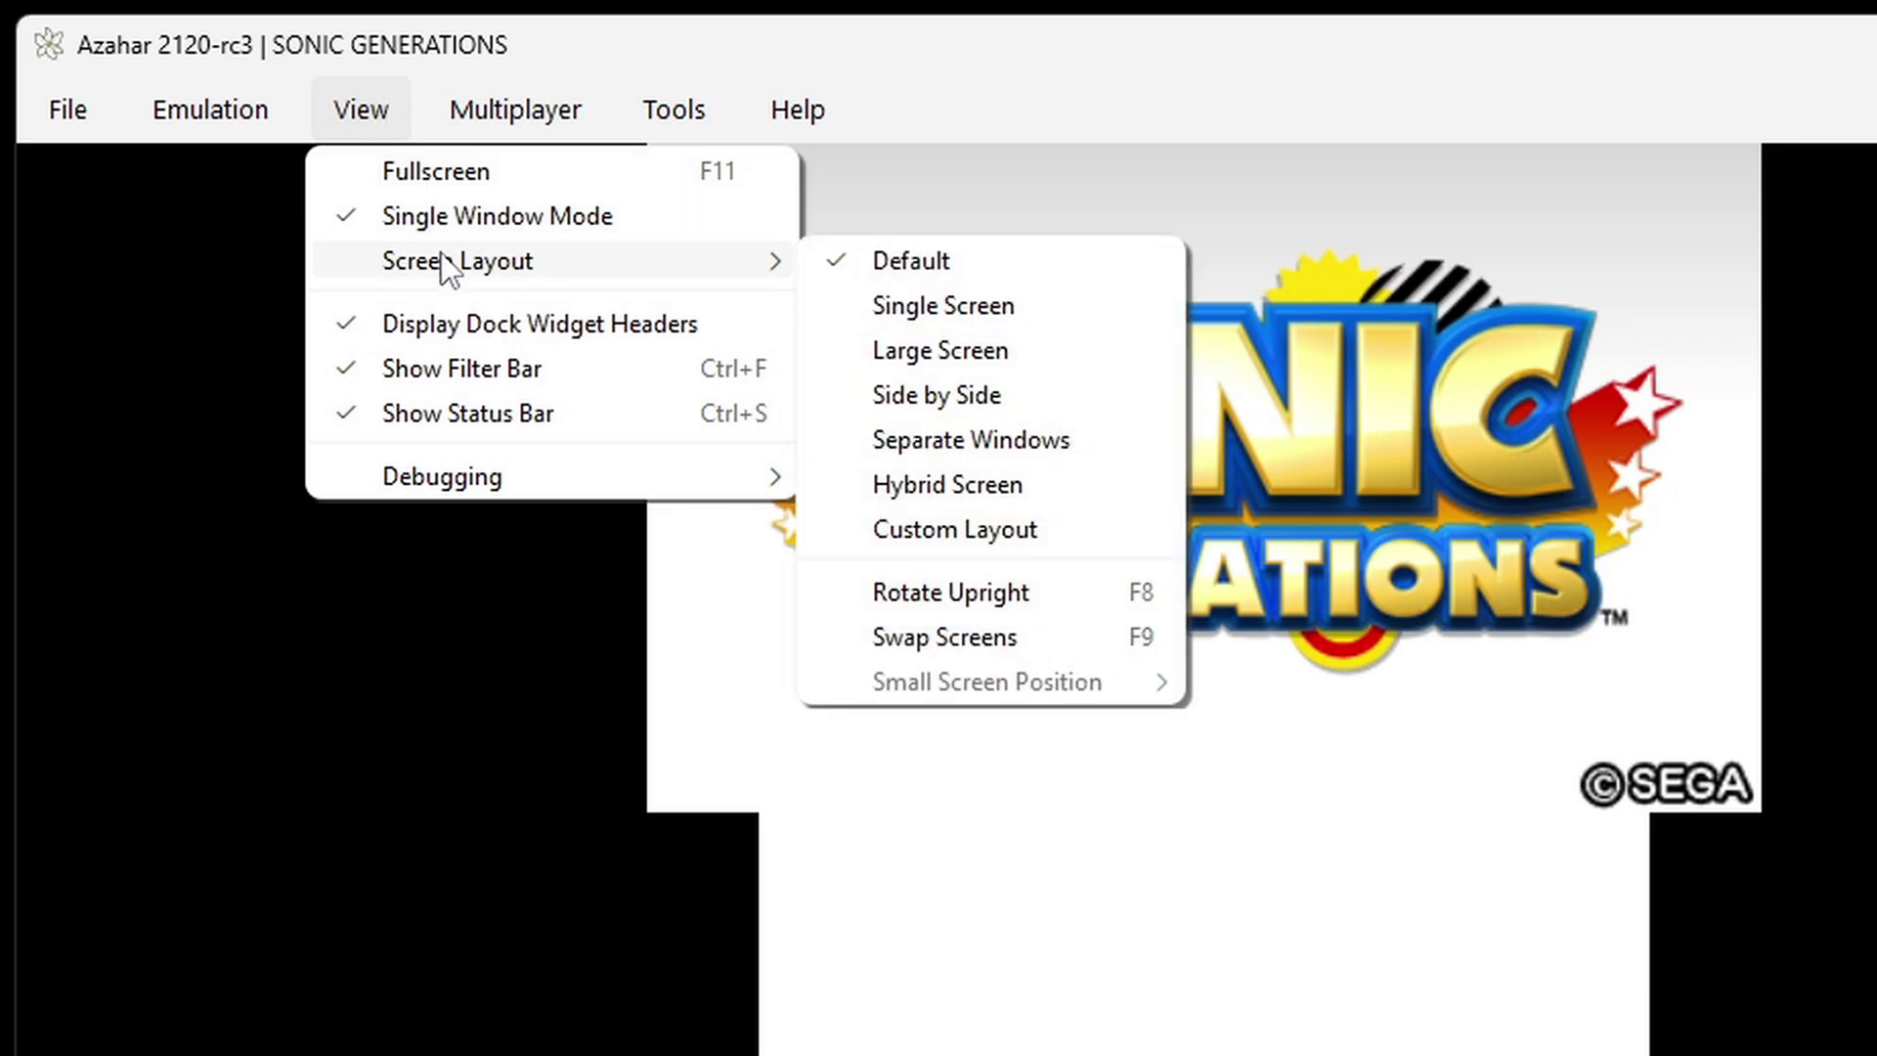
left_click(1029, 309)
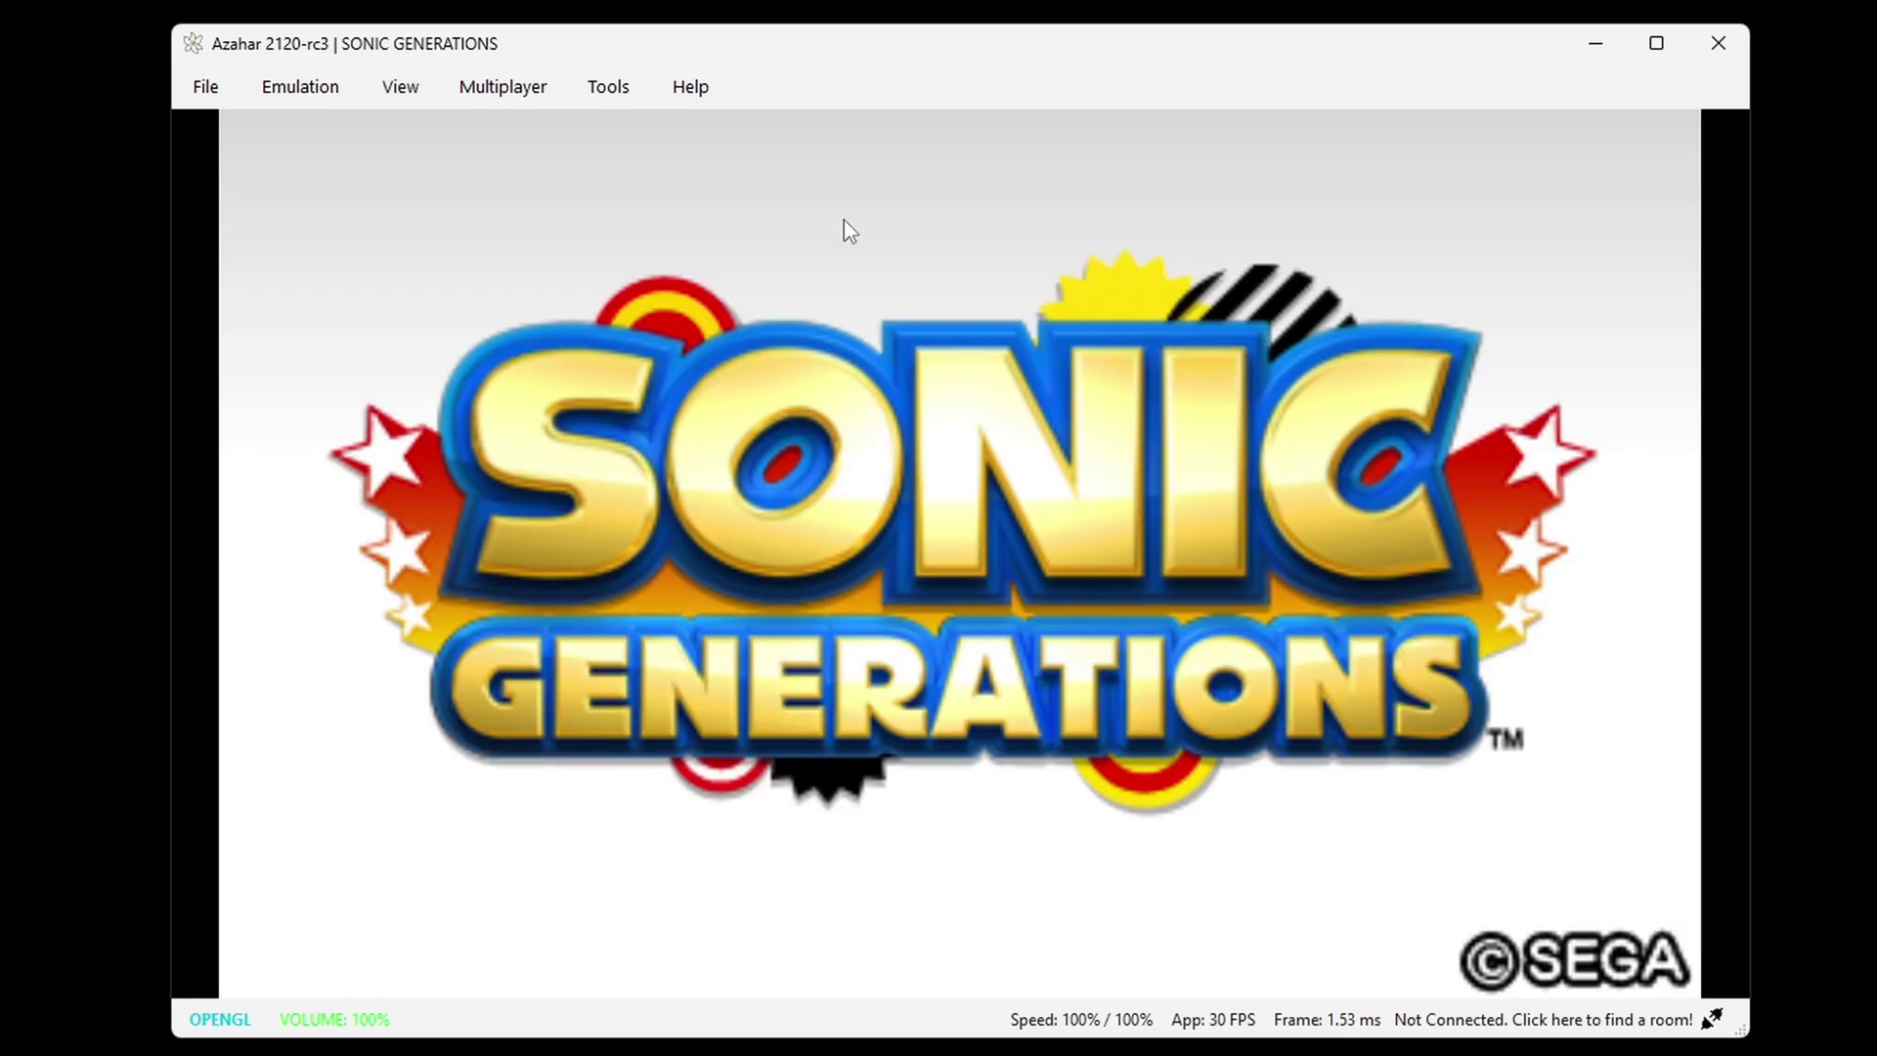
left_click(399, 86)
mouse_move(453, 189)
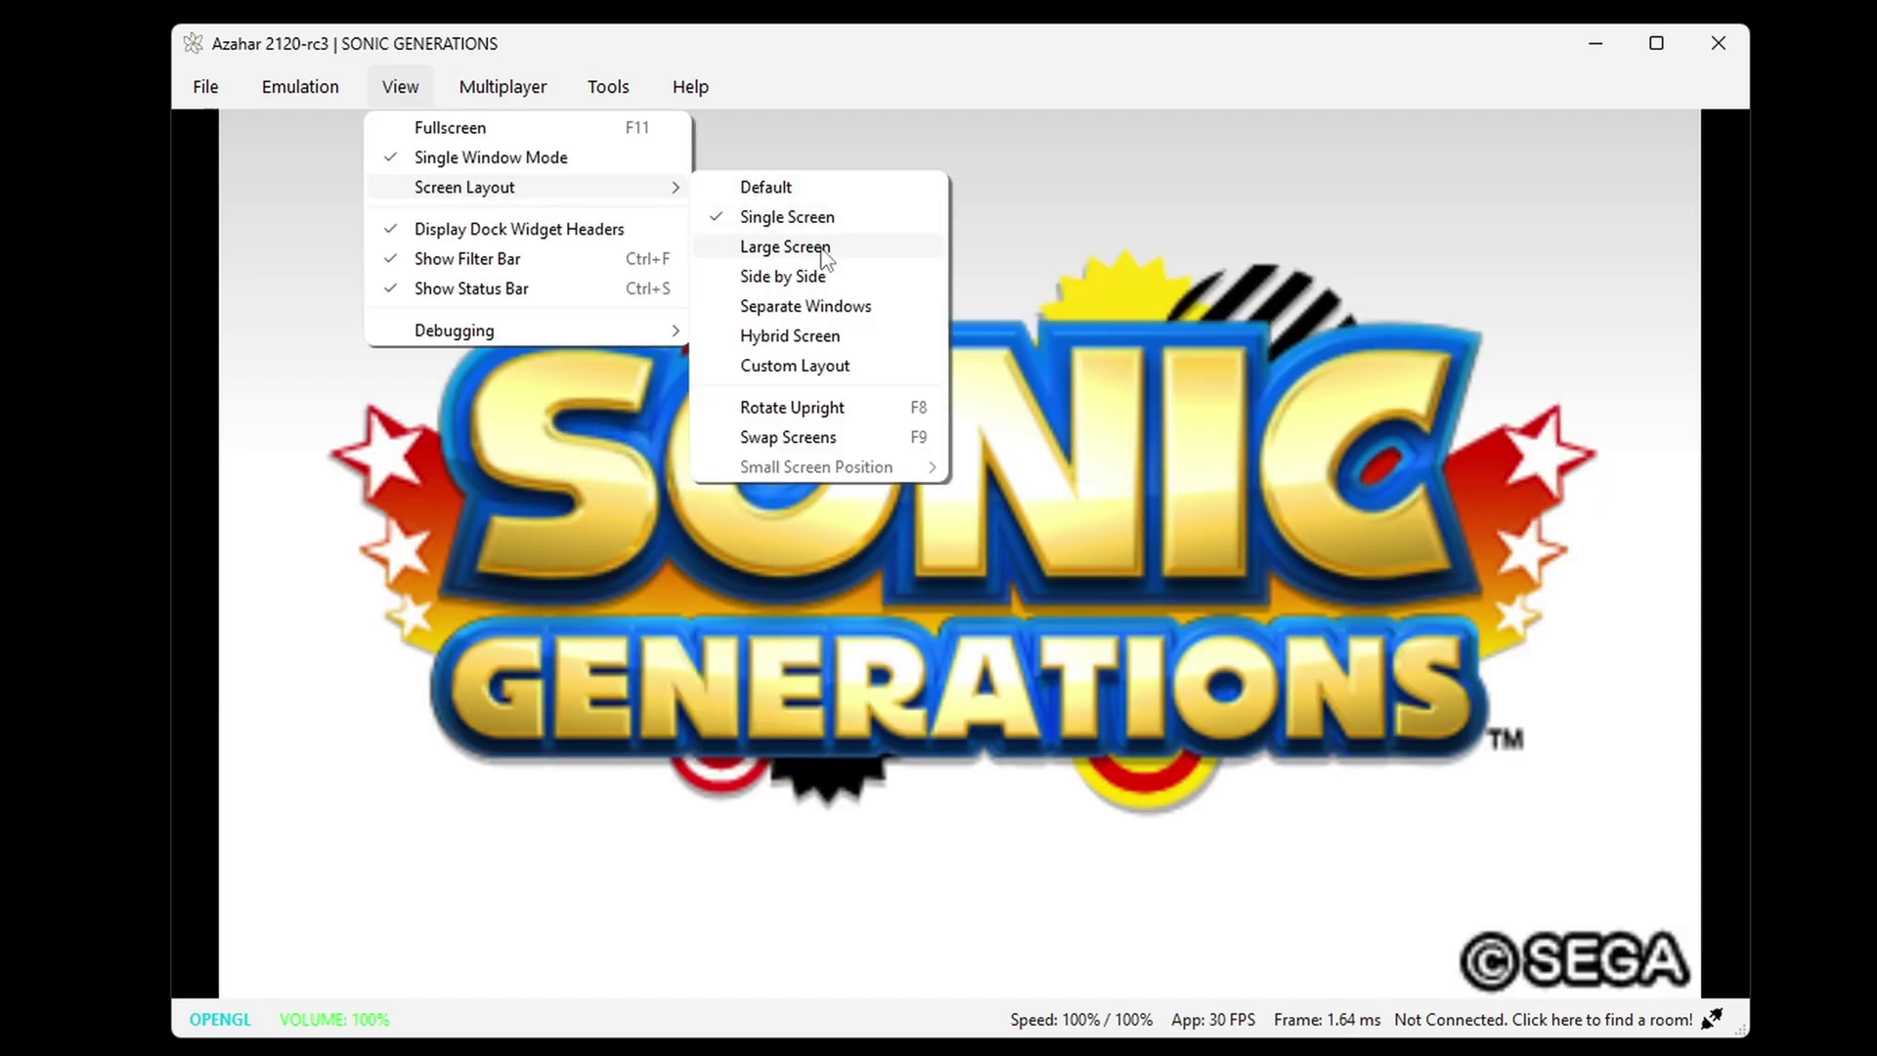
left_click(785, 246)
left_click(400, 86)
mouse_move(464, 186)
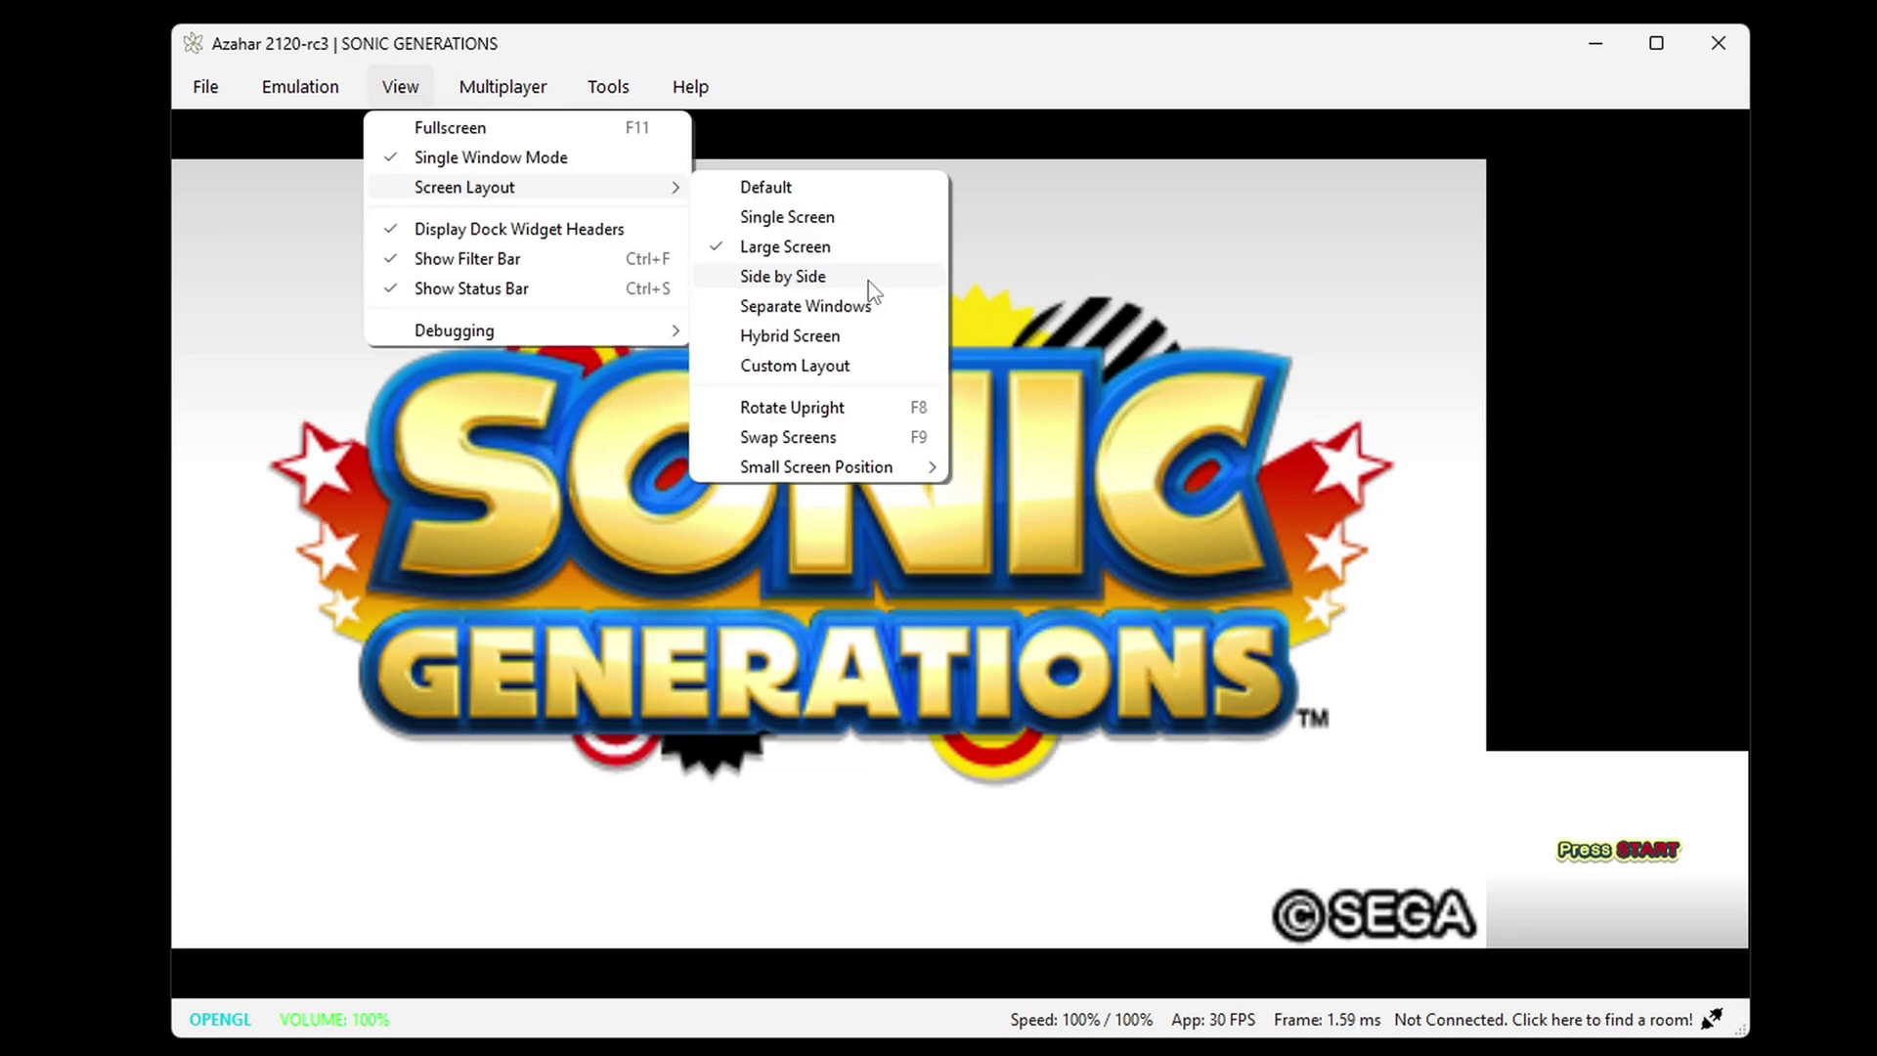
left_click(872, 283)
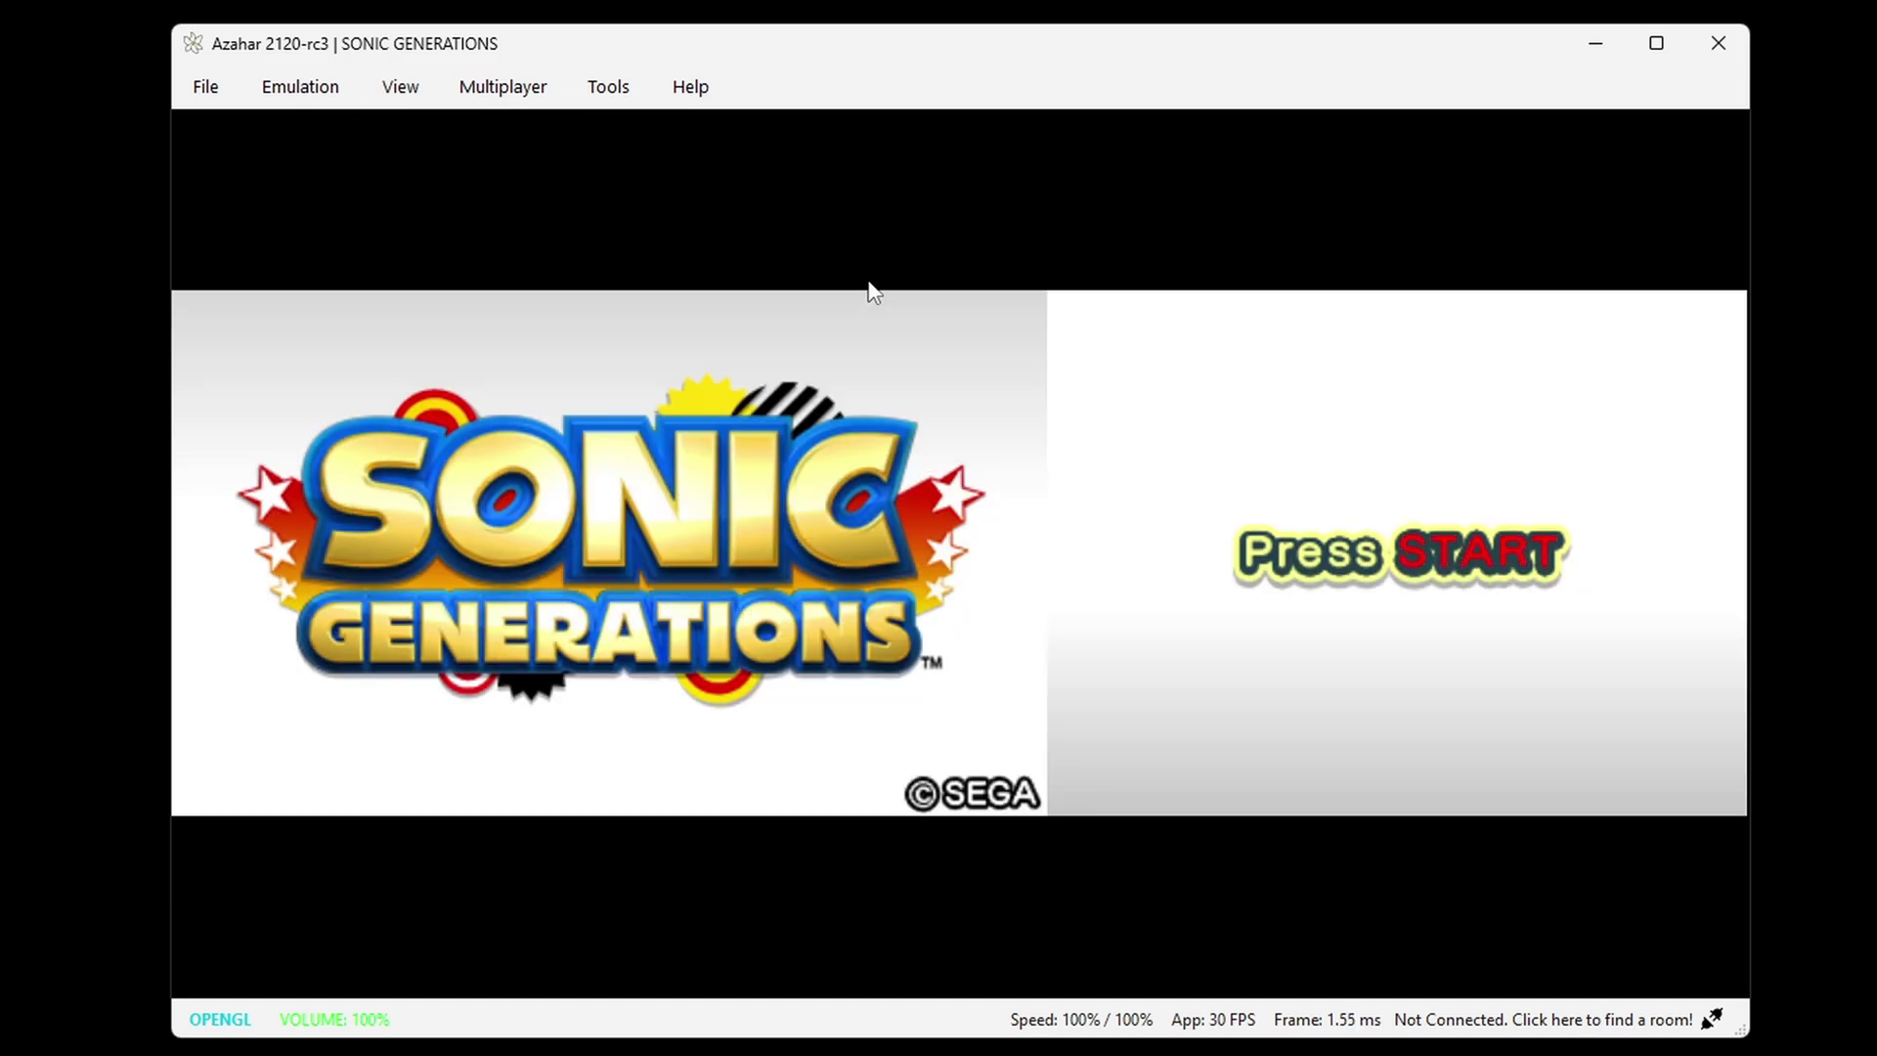
- Try the Separate Windows, Hybrid Screen and Custom Layout screen layouts on the running game
left_click(400, 86)
mouse_move(465, 187)
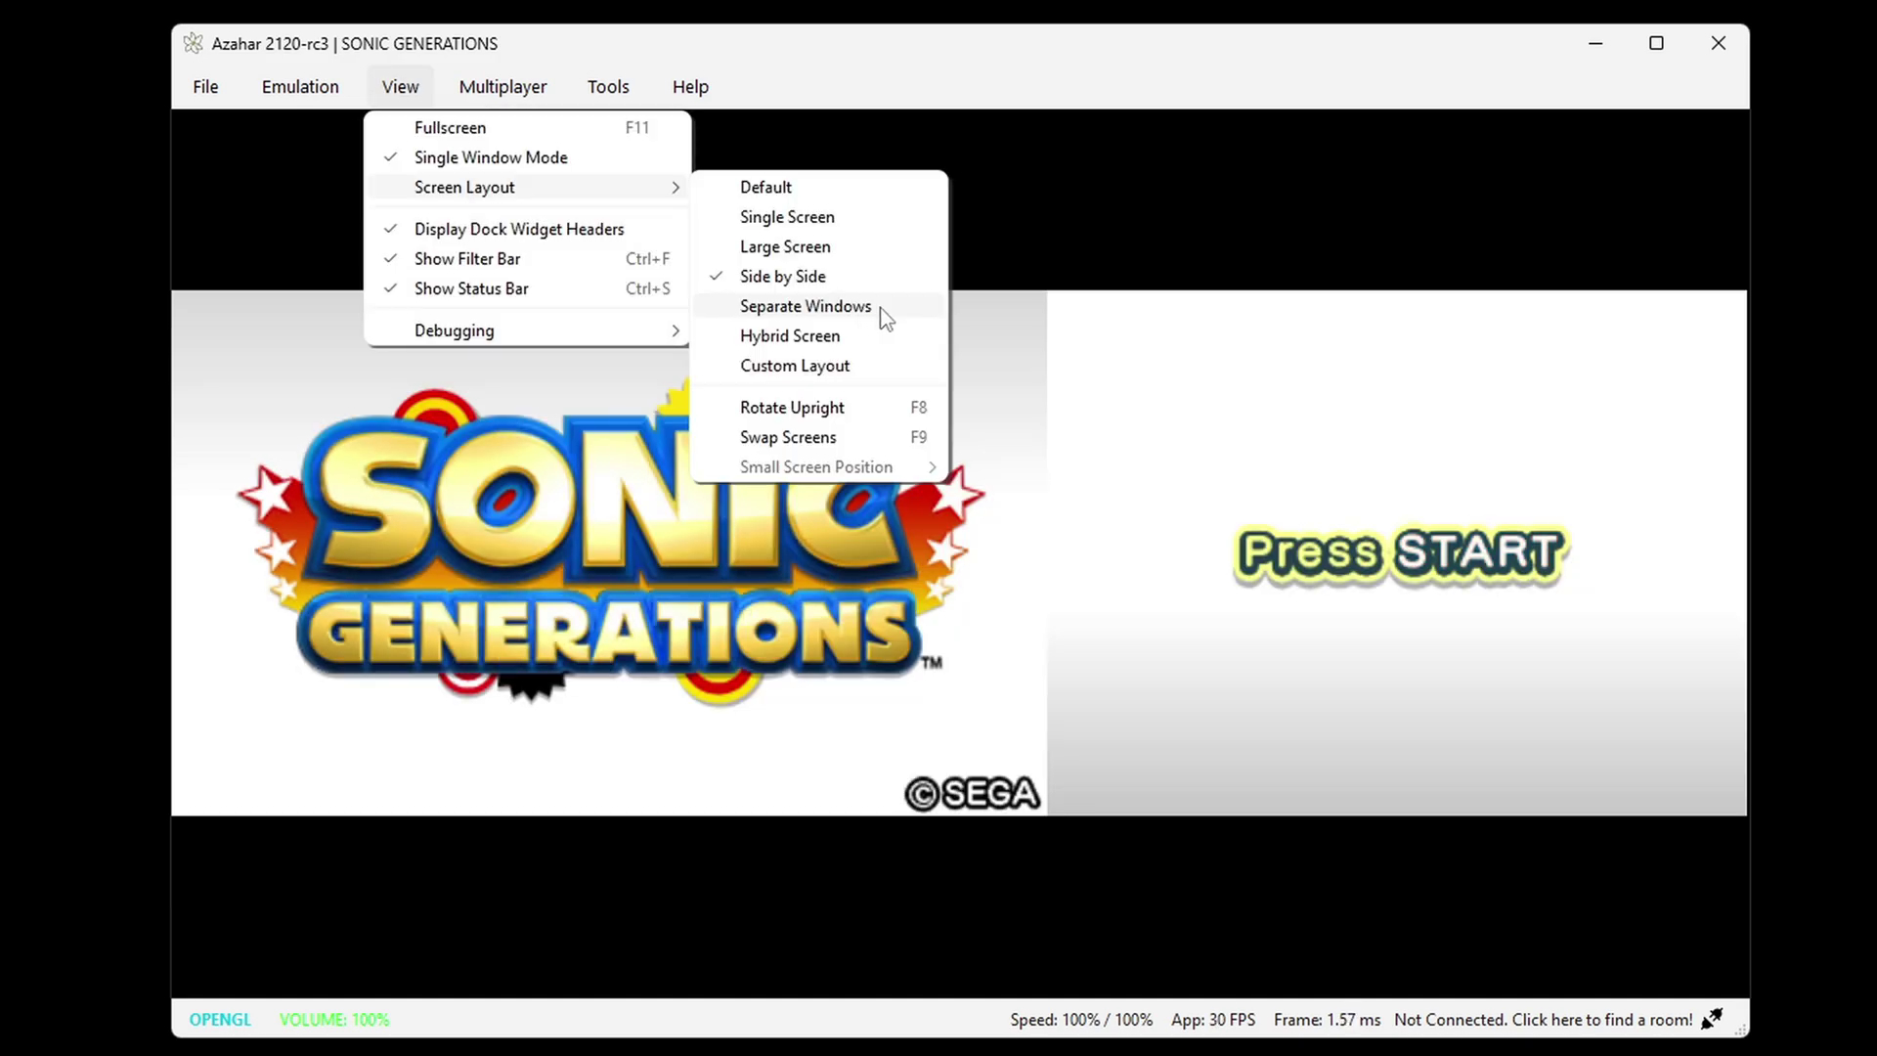
left_click(880, 307)
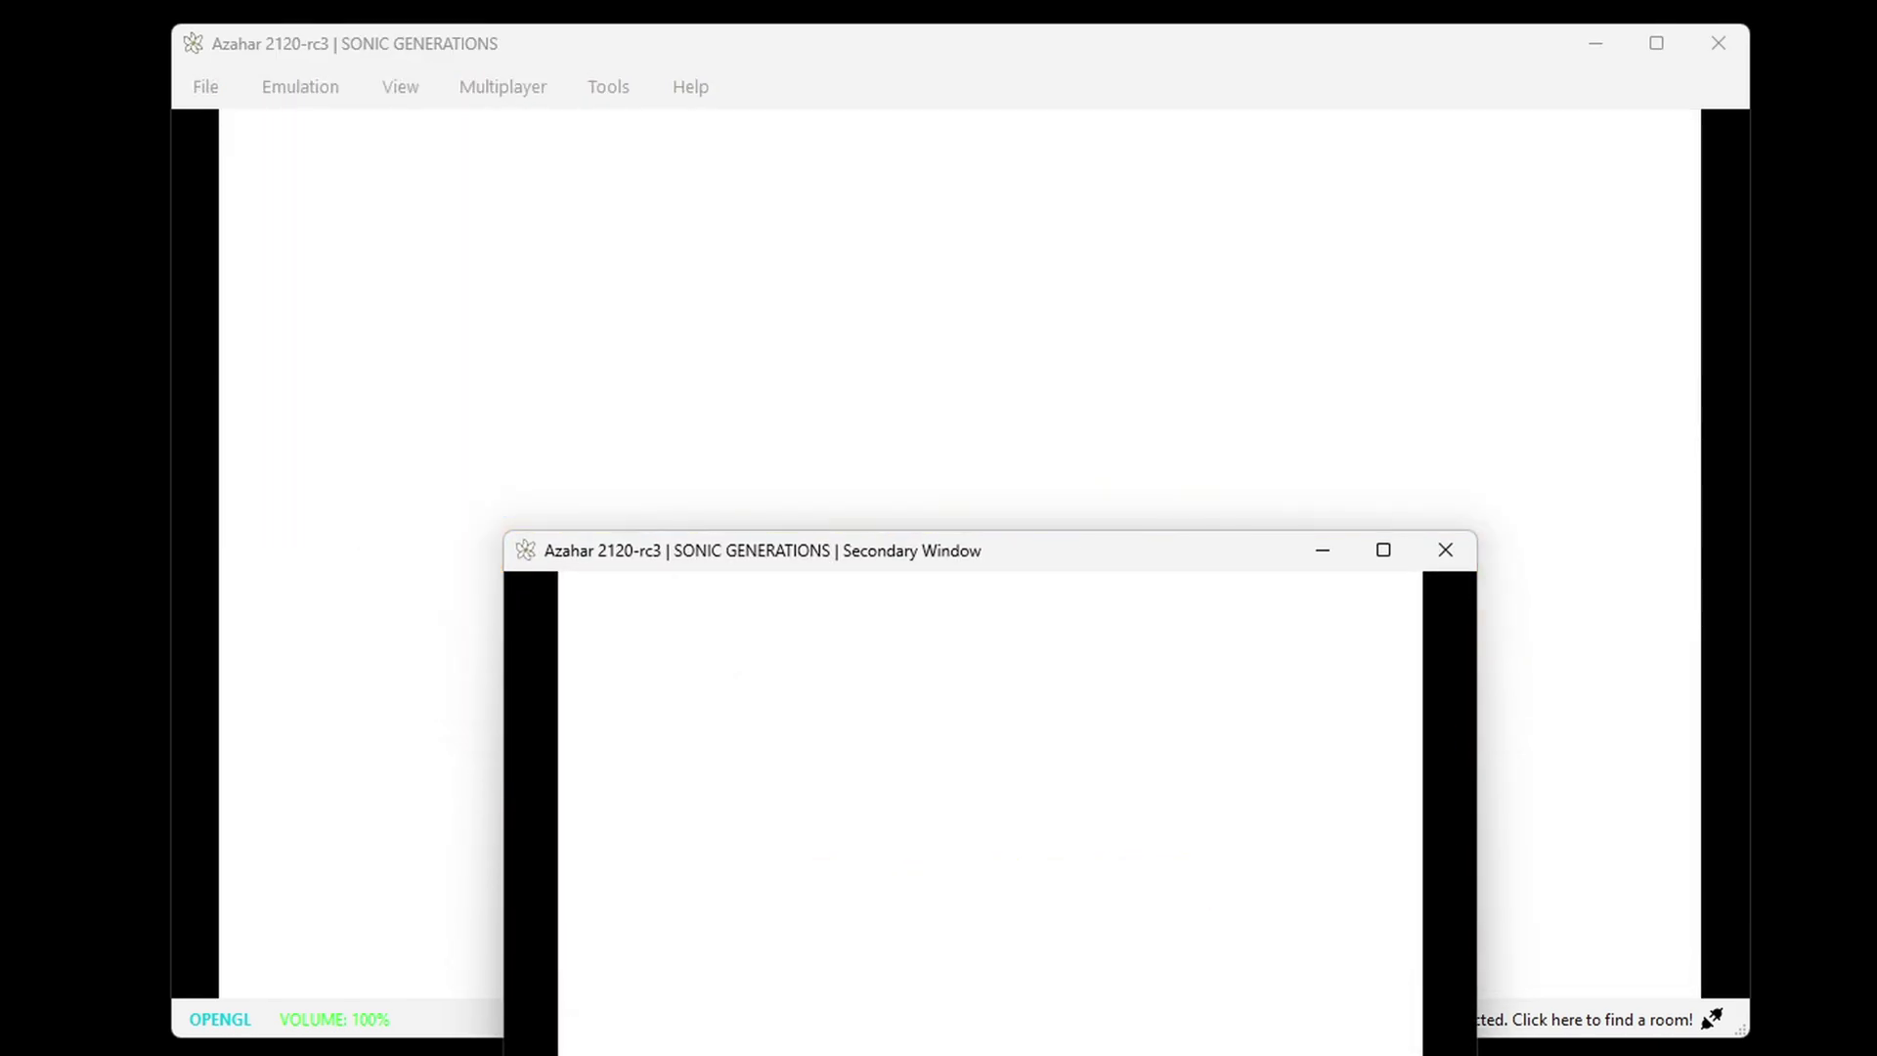
left_click(400, 86)
mouse_move(464, 187)
left_click(819, 337)
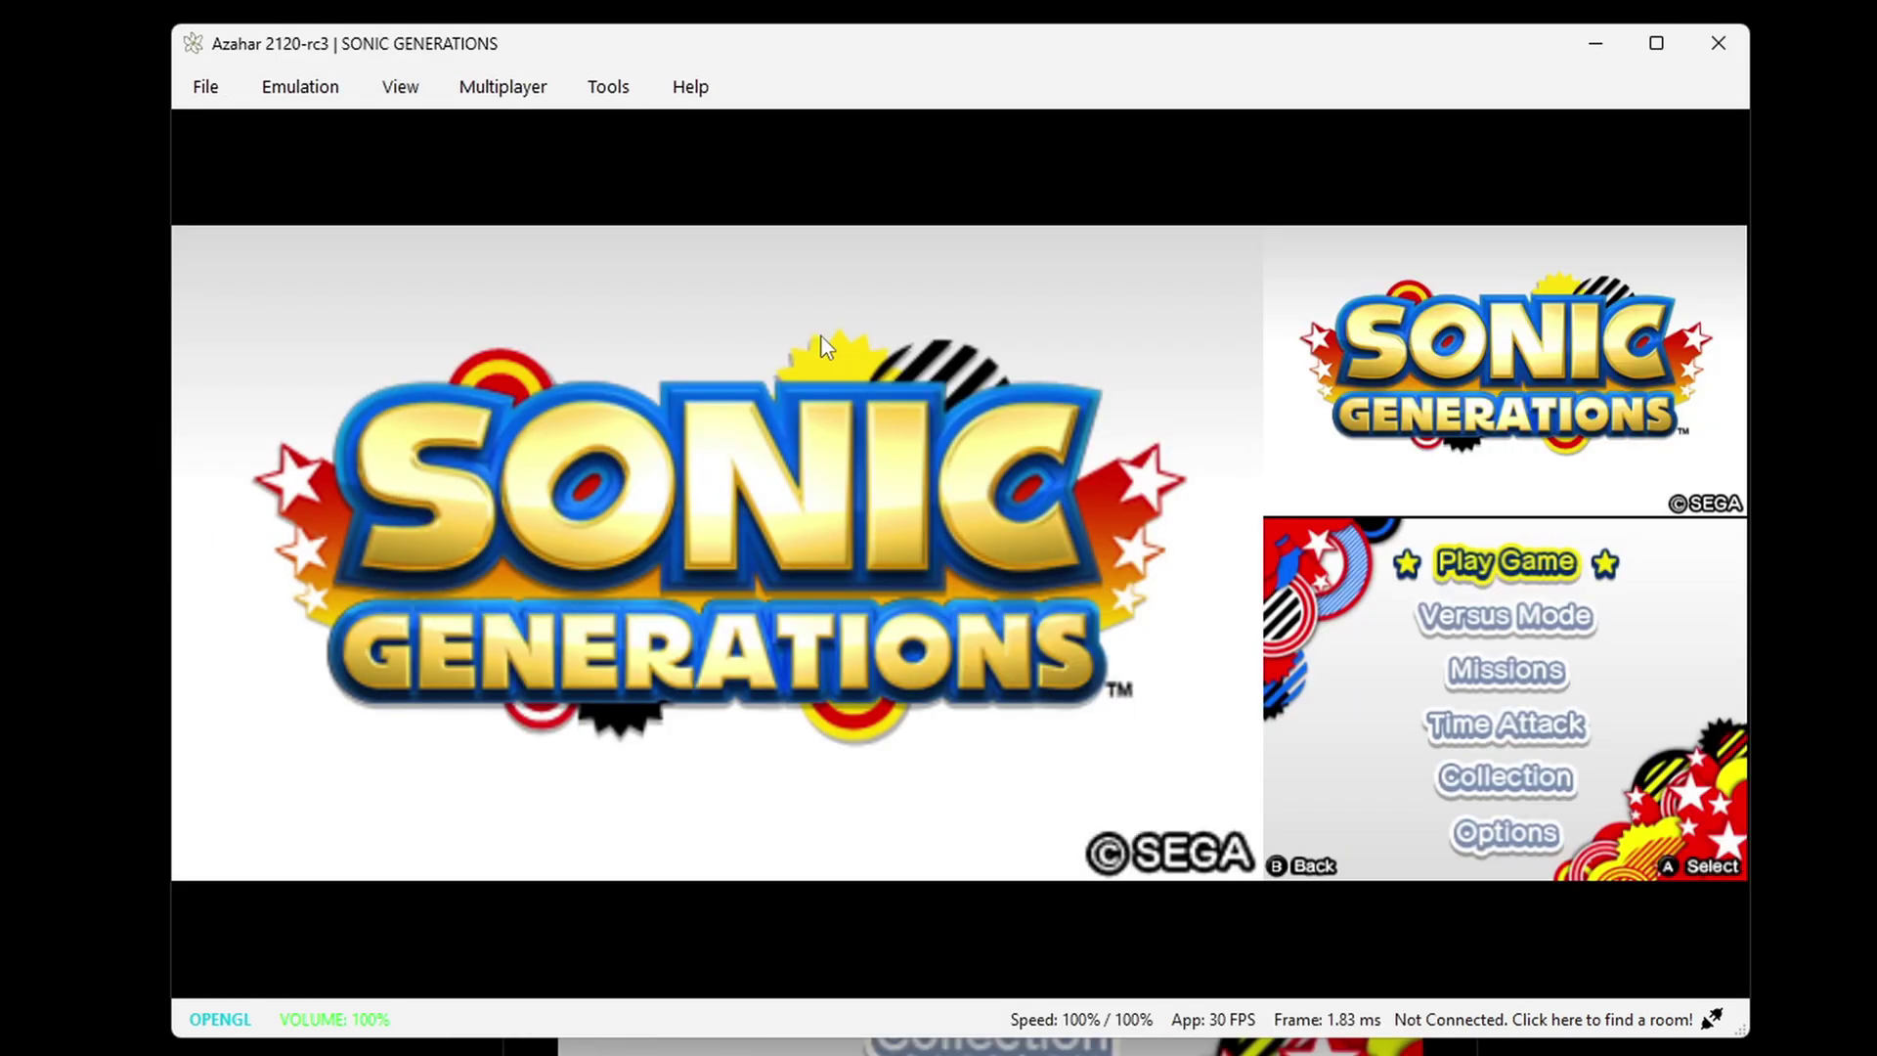
left_click(400, 86)
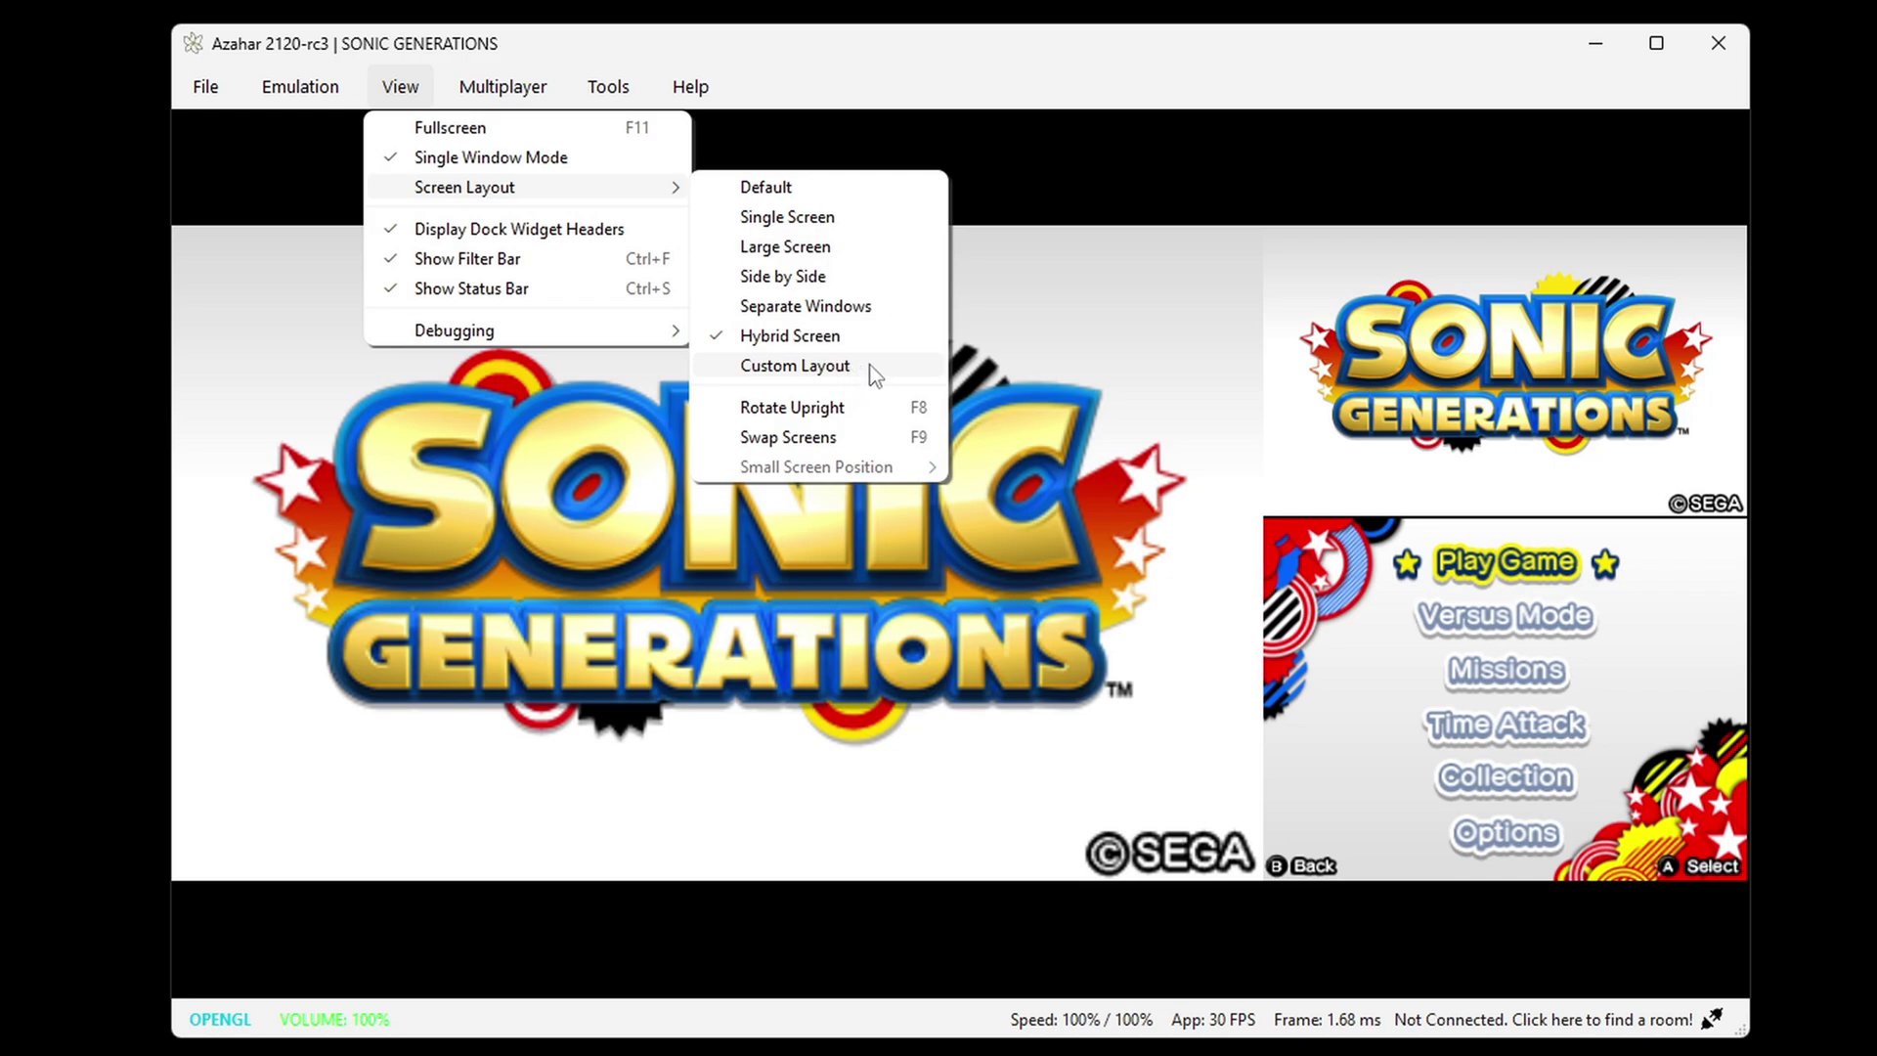
left_click(795, 366)
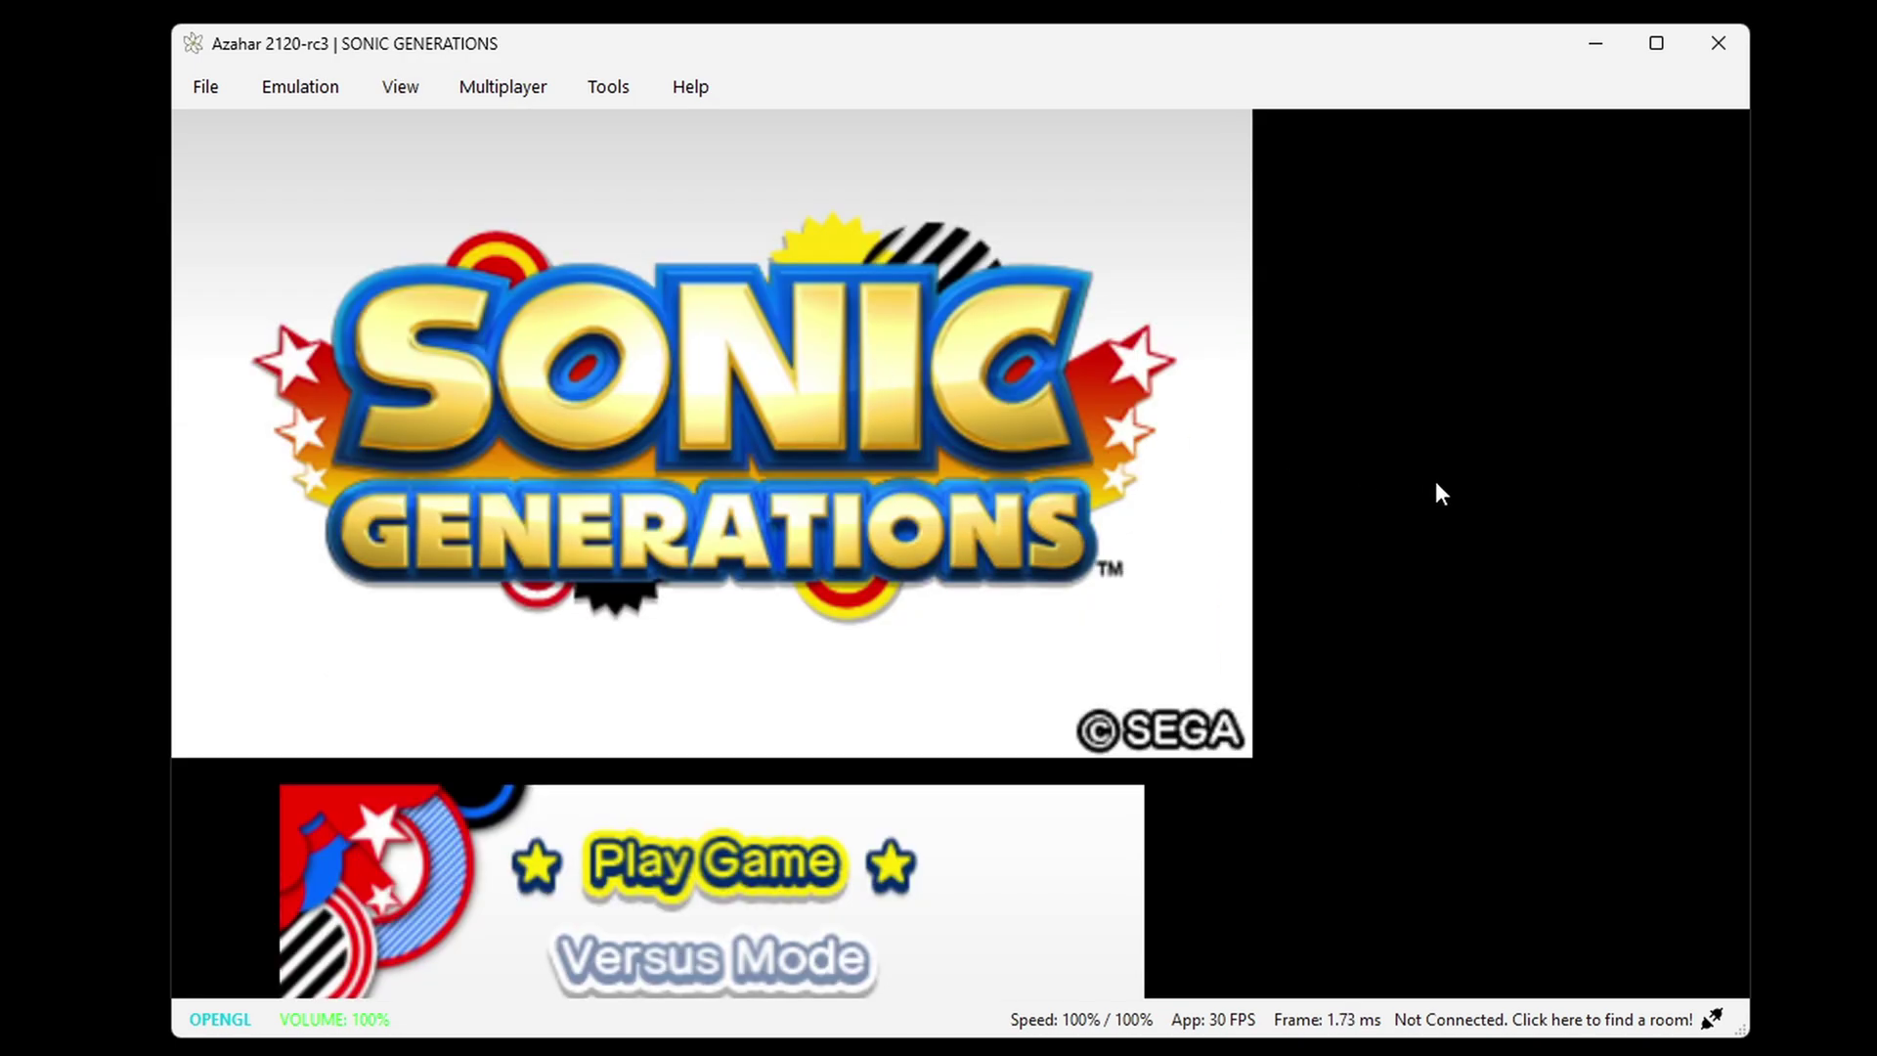
- Set the running game's screen layout to Large Screen
left_click(400, 86)
mouse_move(491, 195)
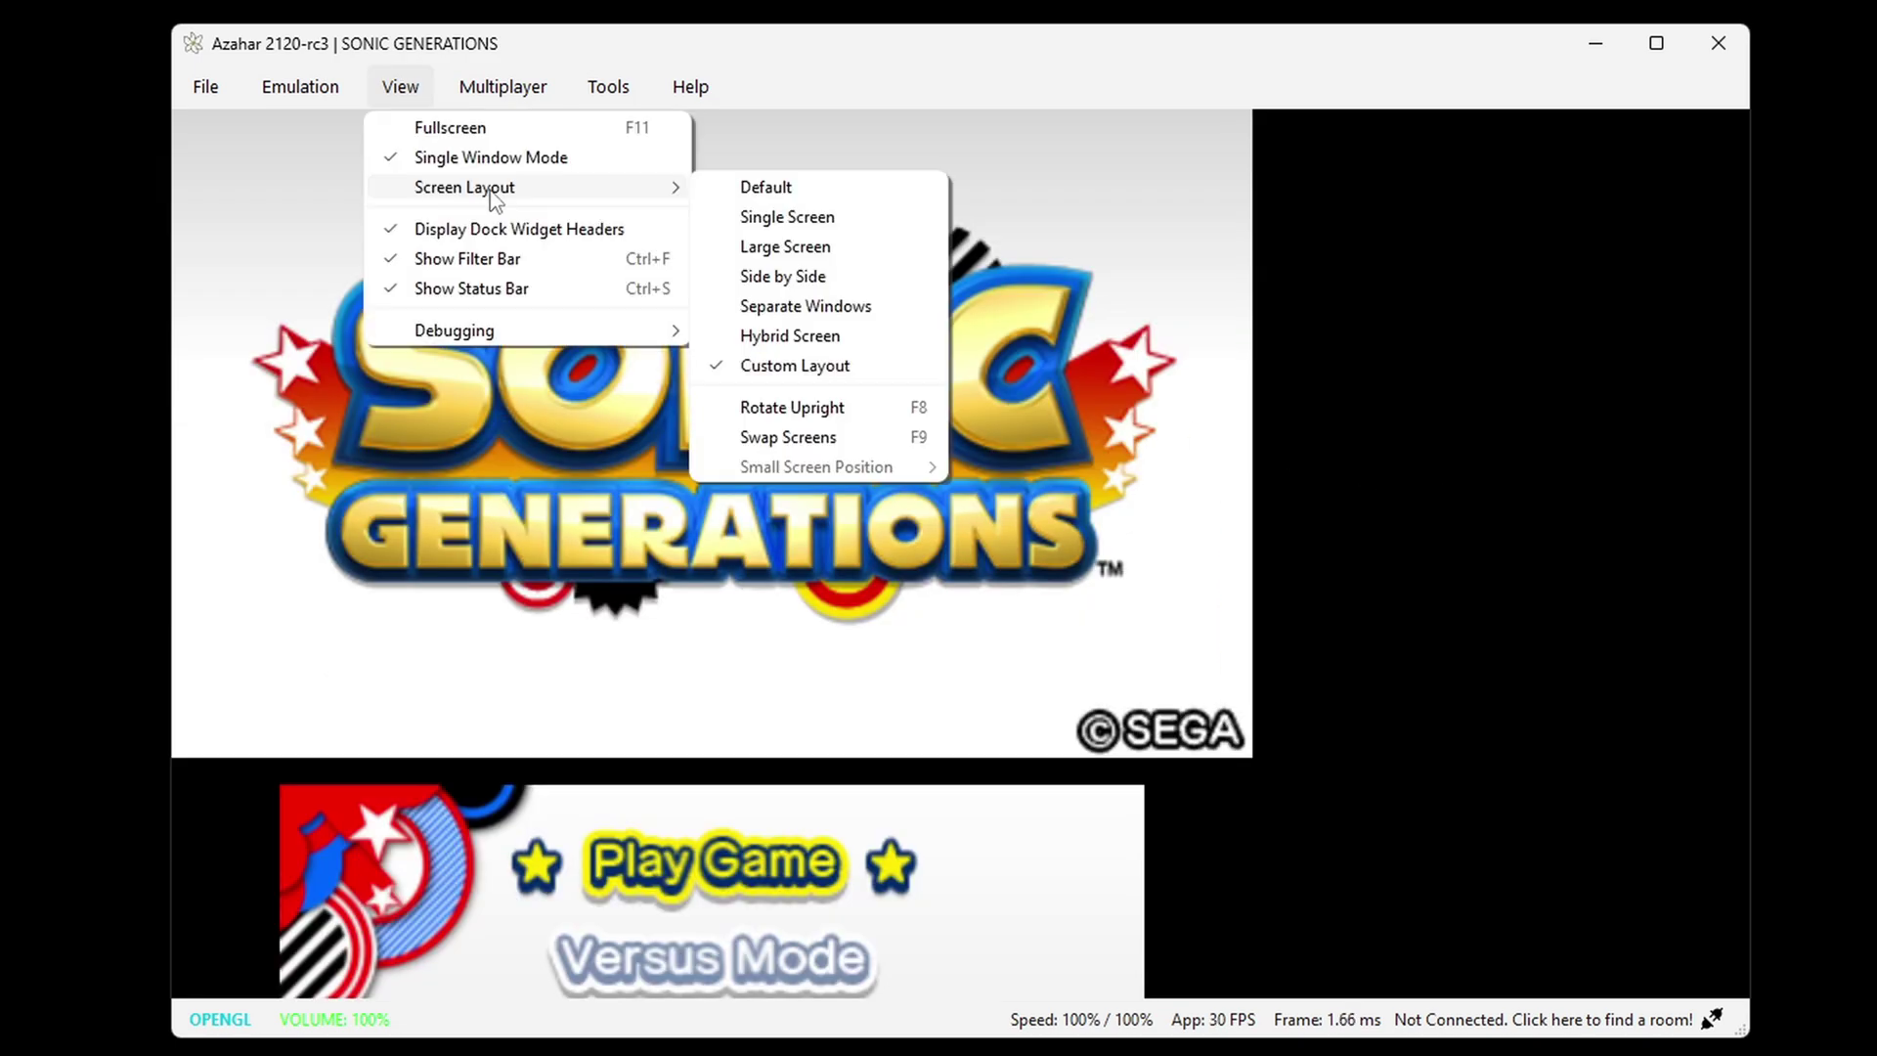
left_click(801, 256)
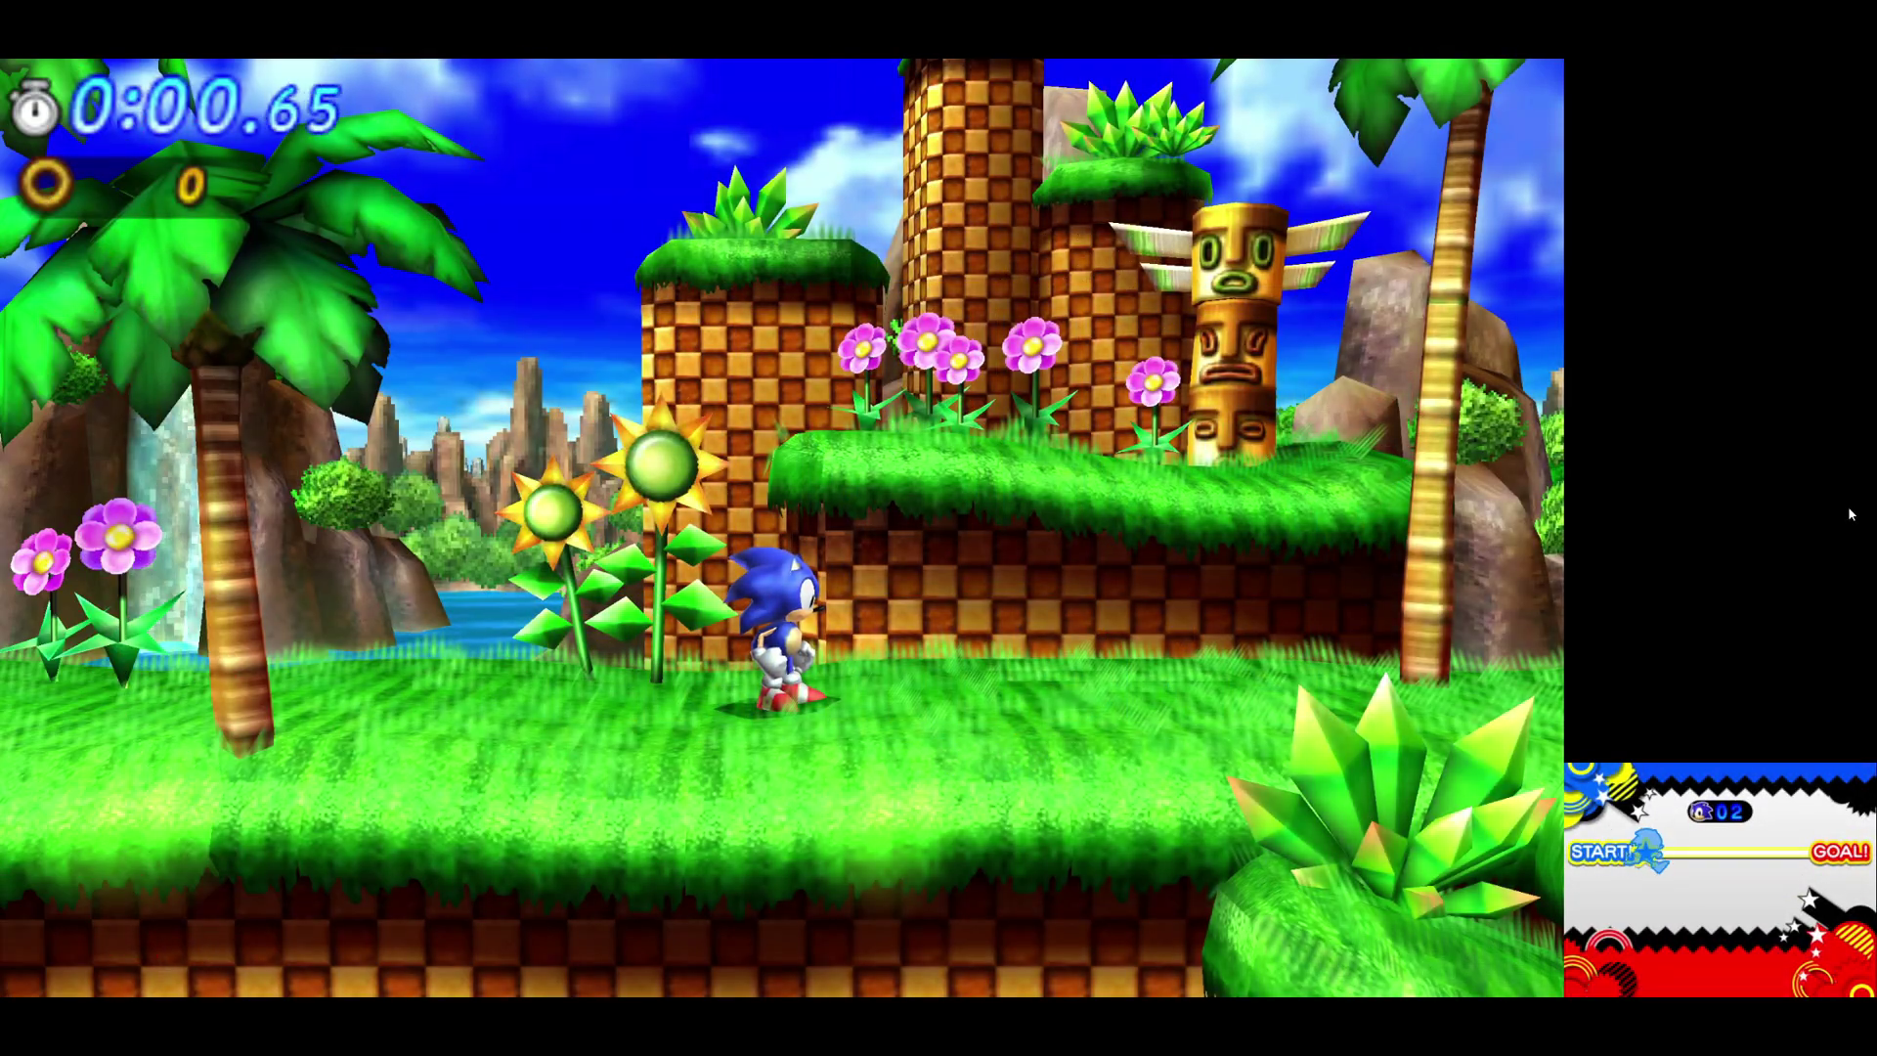
key("Right")
key("x")
key("Right")
key("Right")
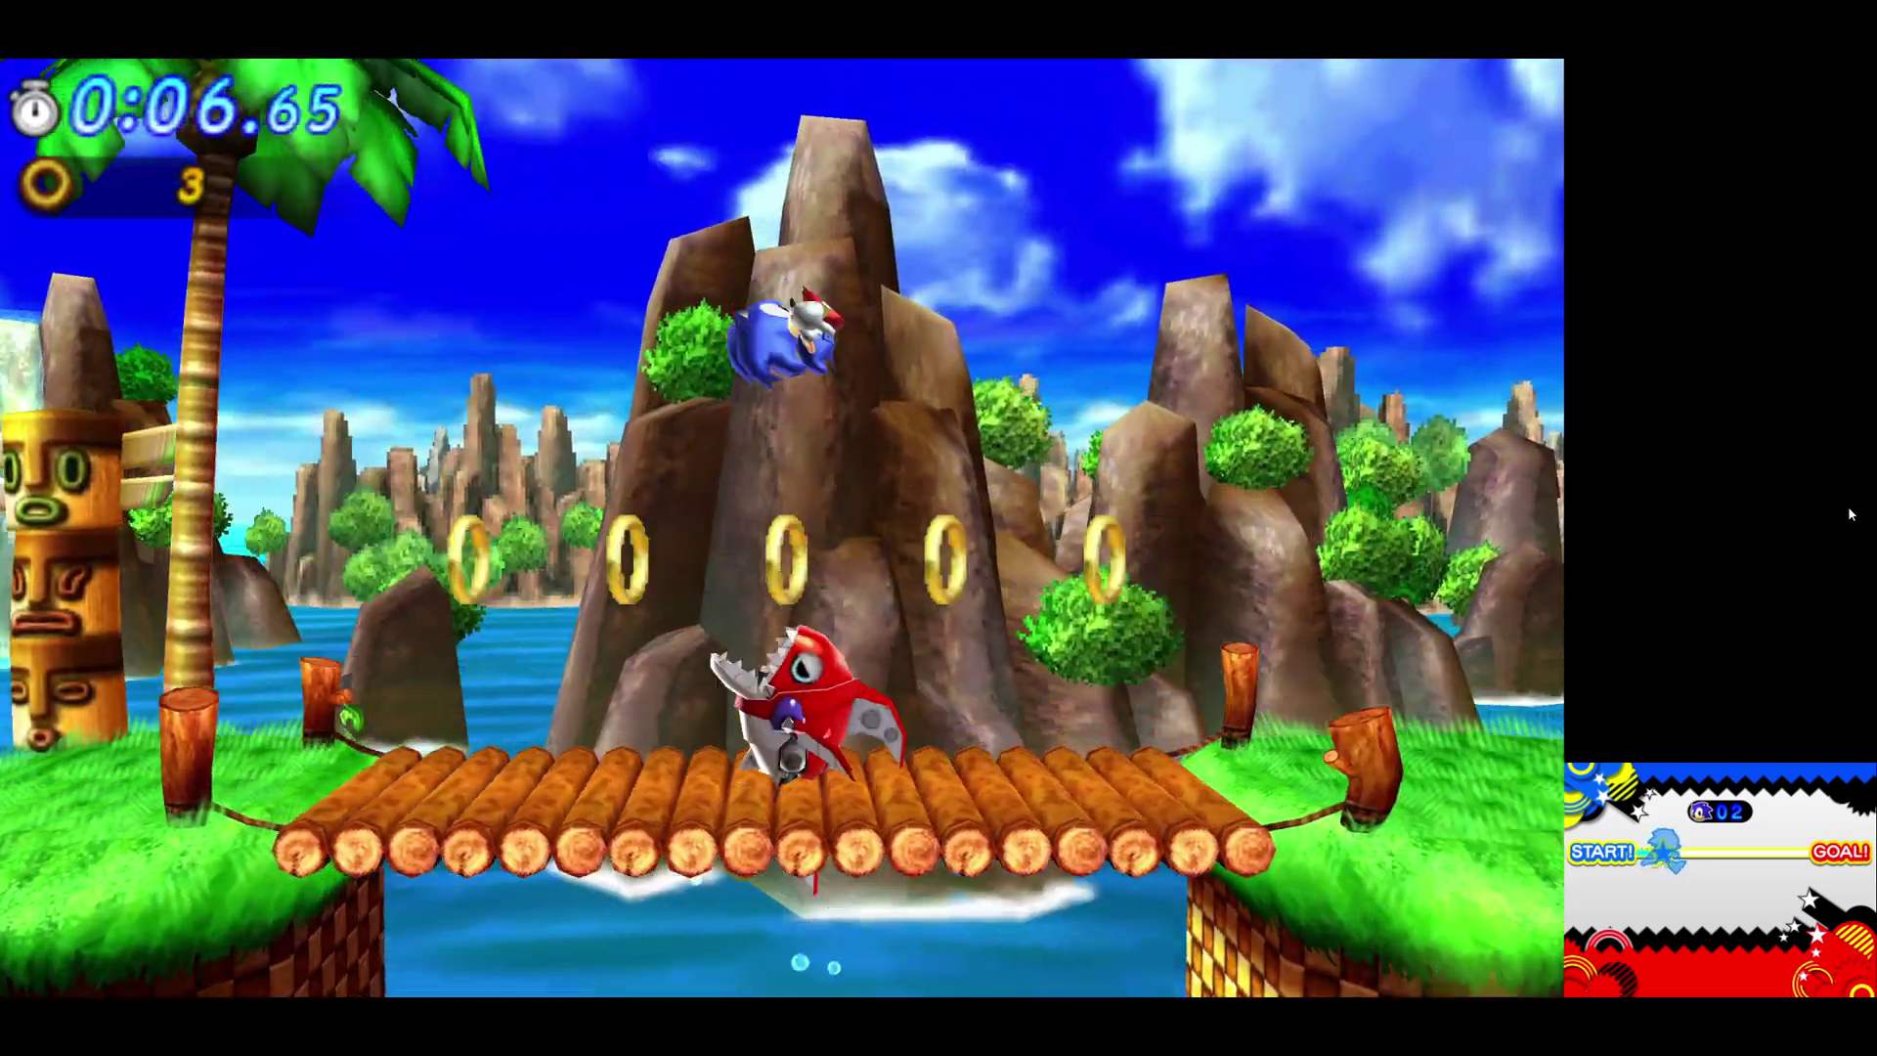
key("Right")
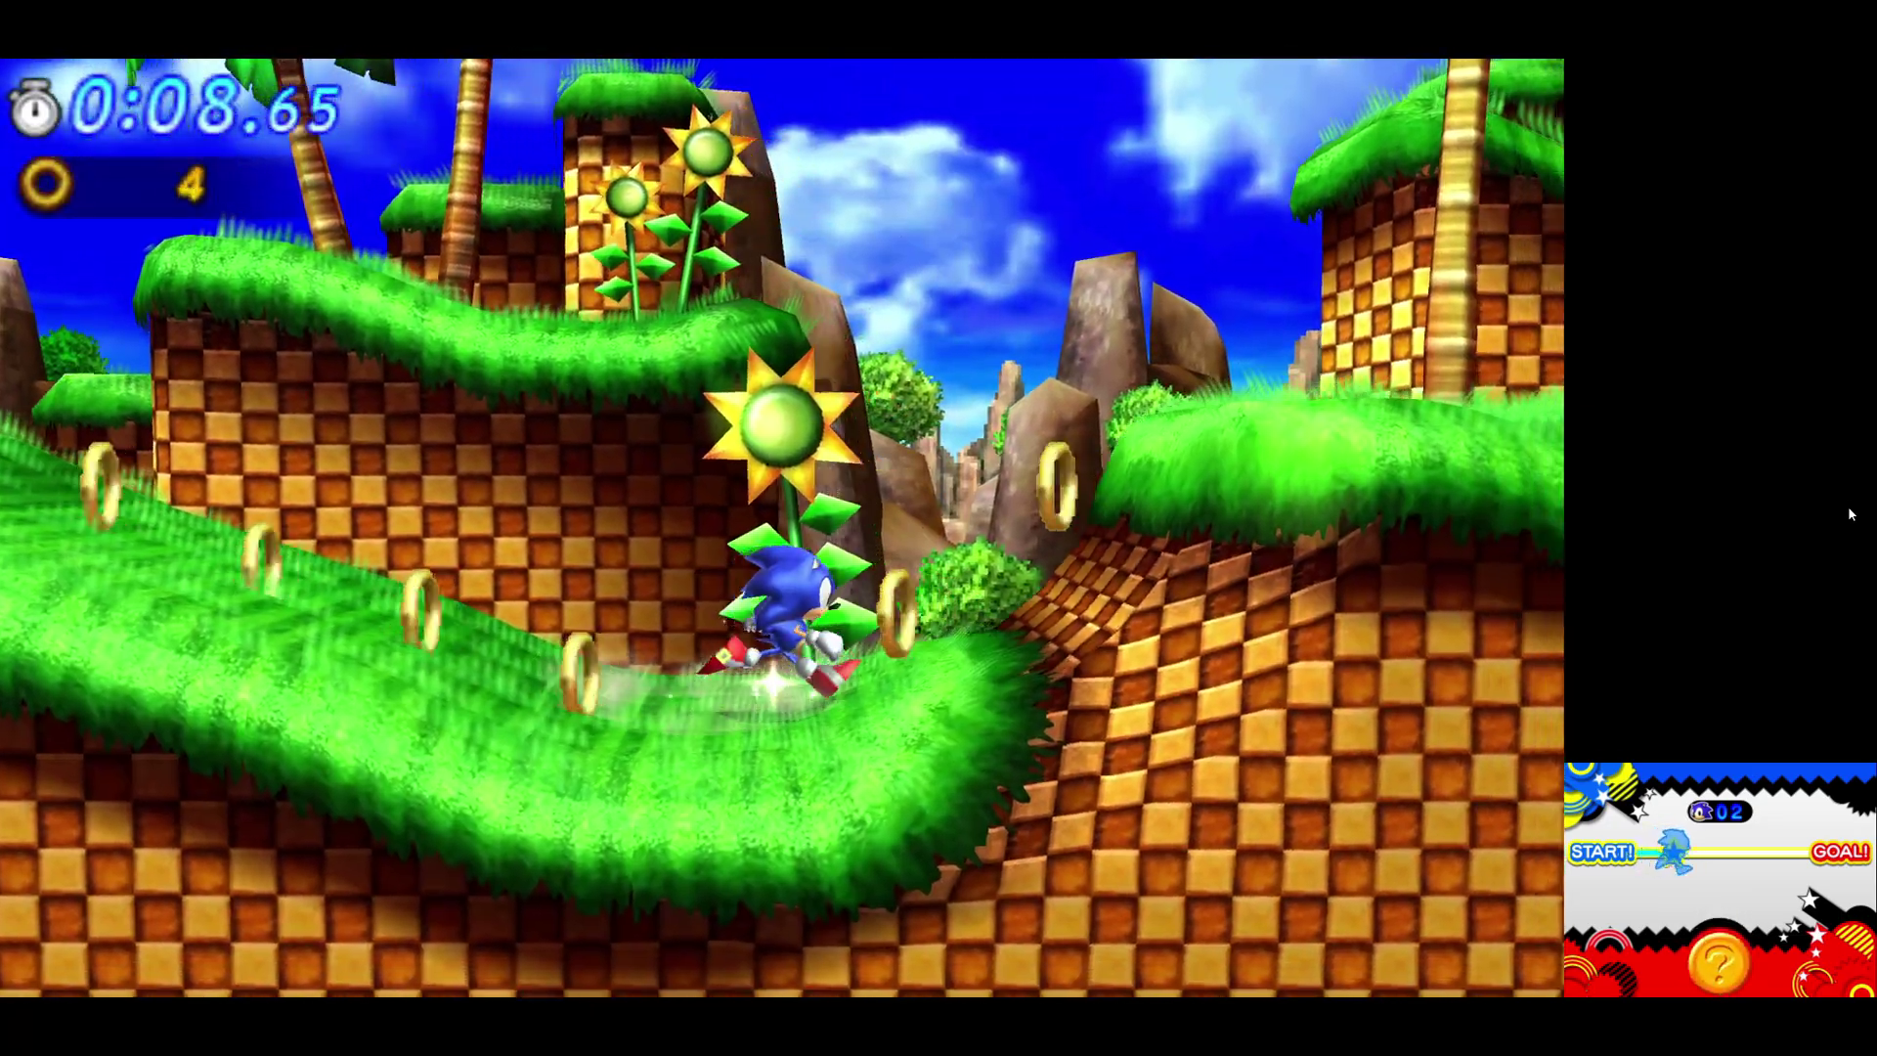